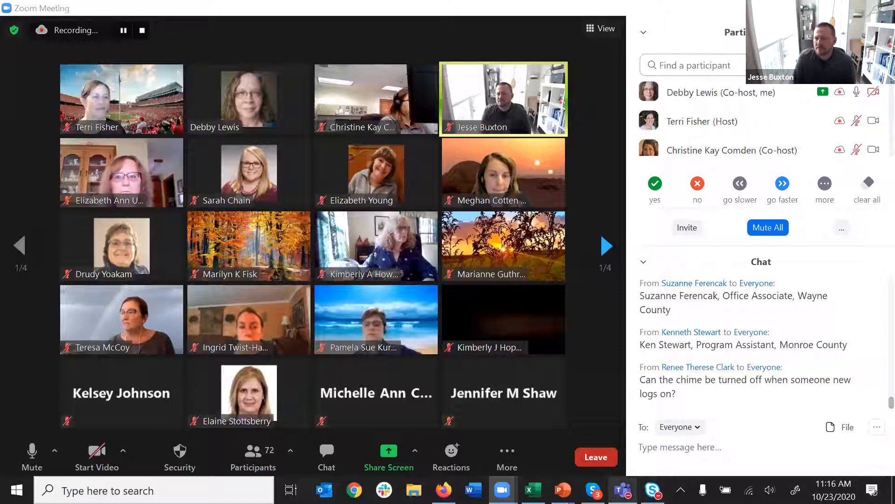
# - Switch from the Zoom meeting to the Qualtrics new project page in Firefox
pyautogui.click(443, 489)
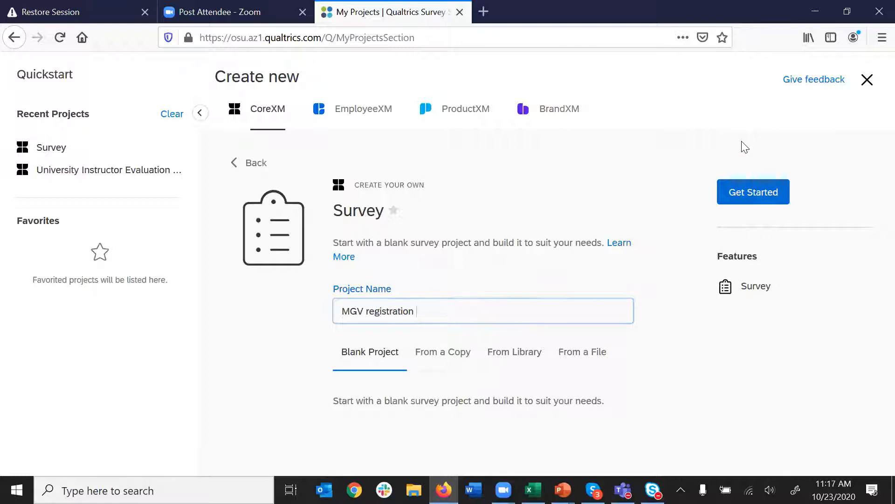
# - Start a new Survey project named 'MGV registration' that copies a survey from a library
pyautogui.click(247, 161)
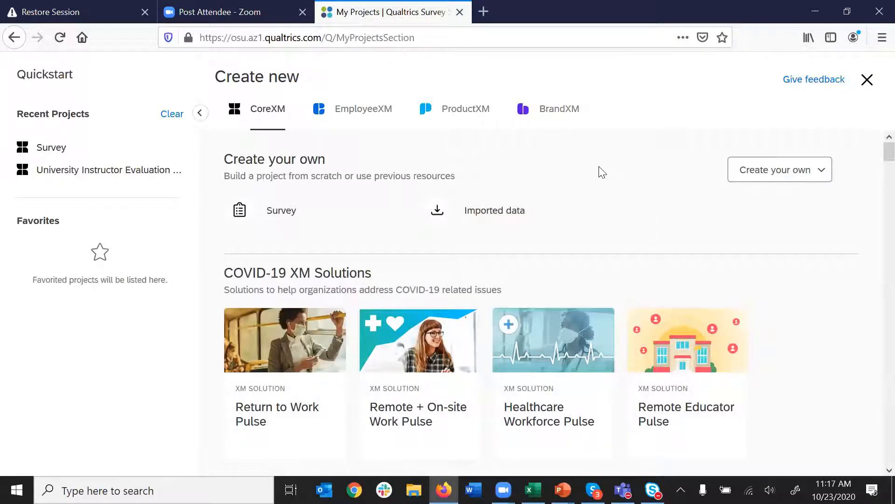
pyautogui.click(279, 216)
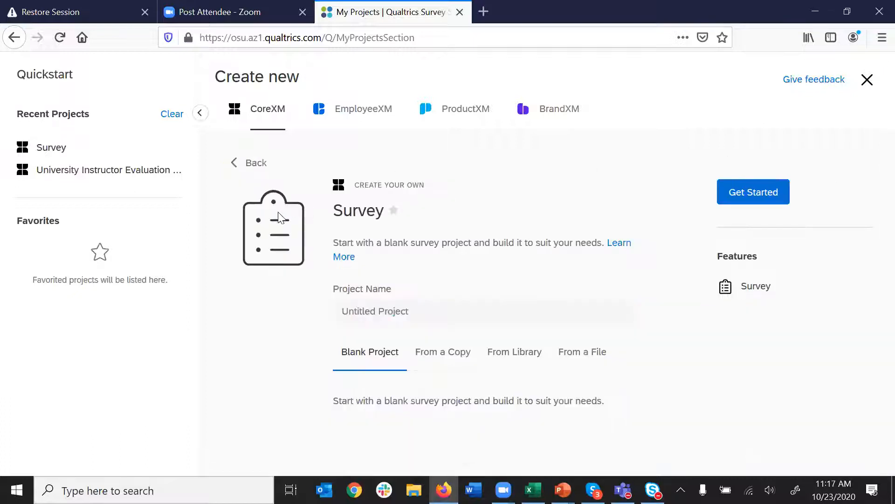
pyautogui.click(430, 312)
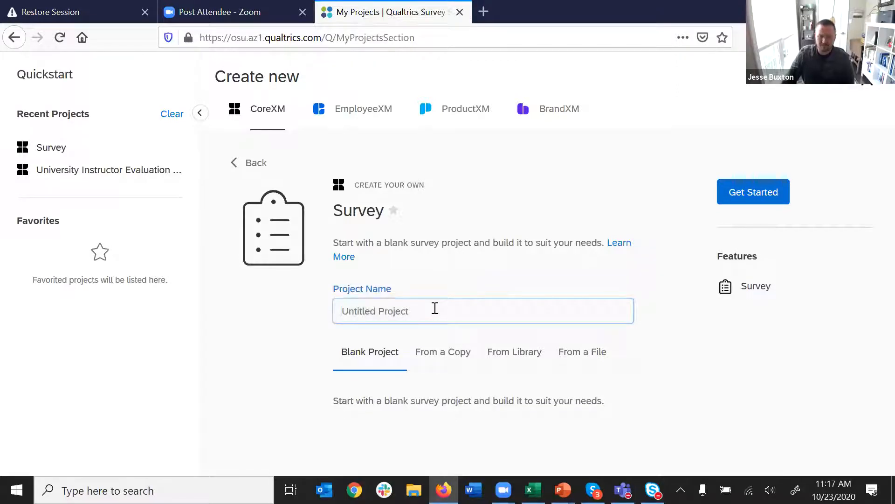
pyautogui.write('MGV')
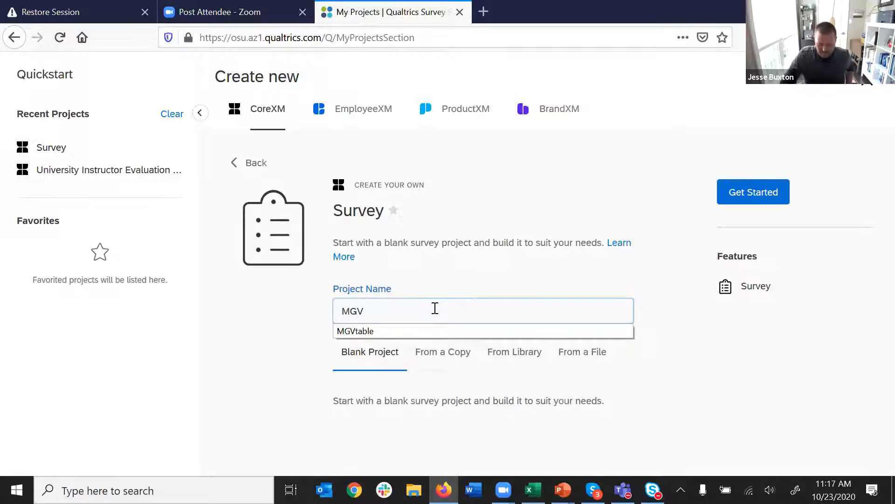
pyautogui.write(' registration')
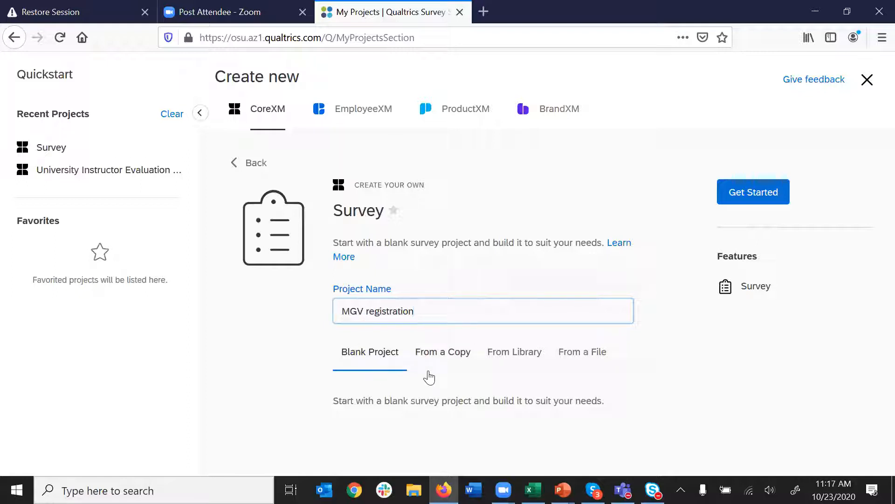
pyautogui.click(515, 358)
pyautogui.scroll(-3, 518, 388)
# - Select the OSU Extension library, browse its survey folders without choosing one, then go back
pyautogui.click(560, 390)
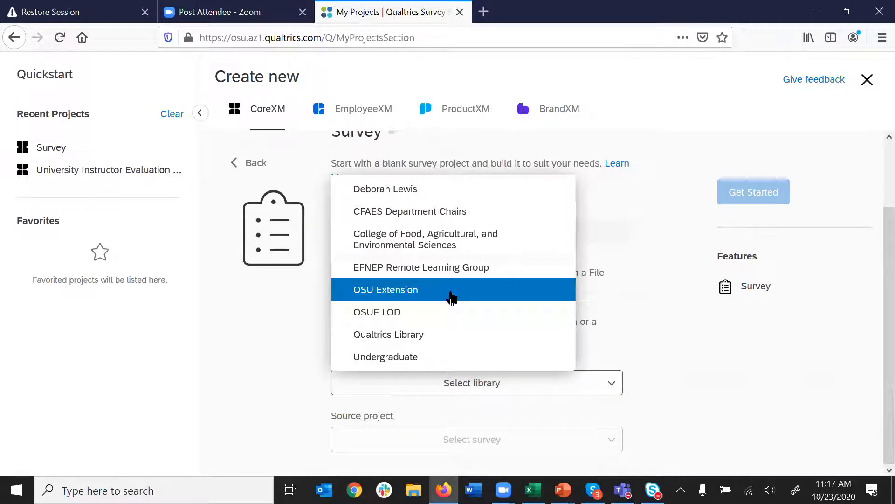
pyautogui.click(450, 297)
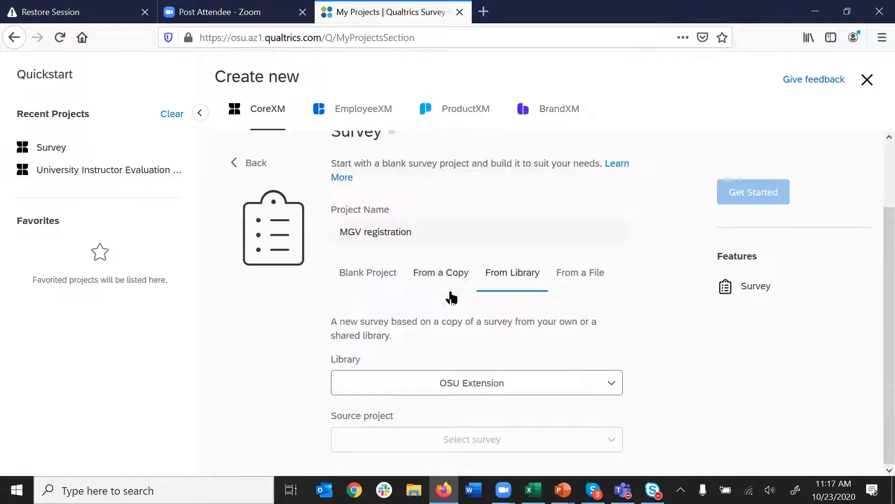
pyautogui.click(605, 440)
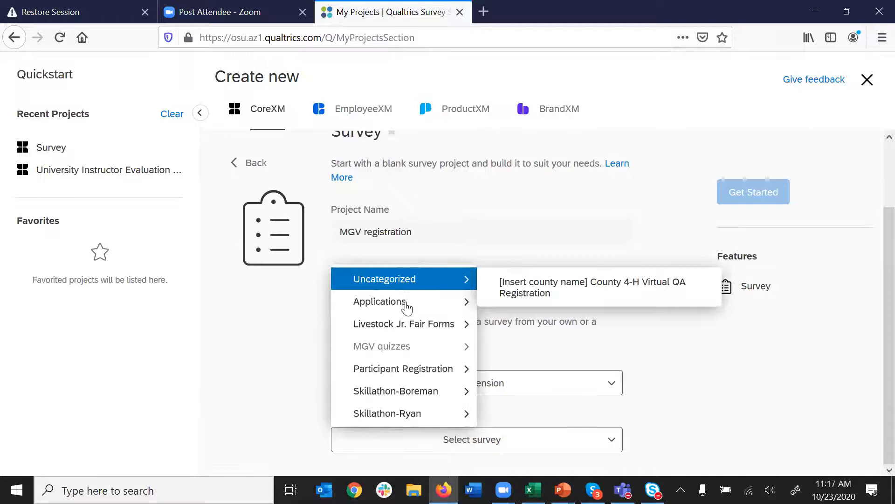
pyautogui.moveTo(415, 419)
pyautogui.moveTo(417, 287)
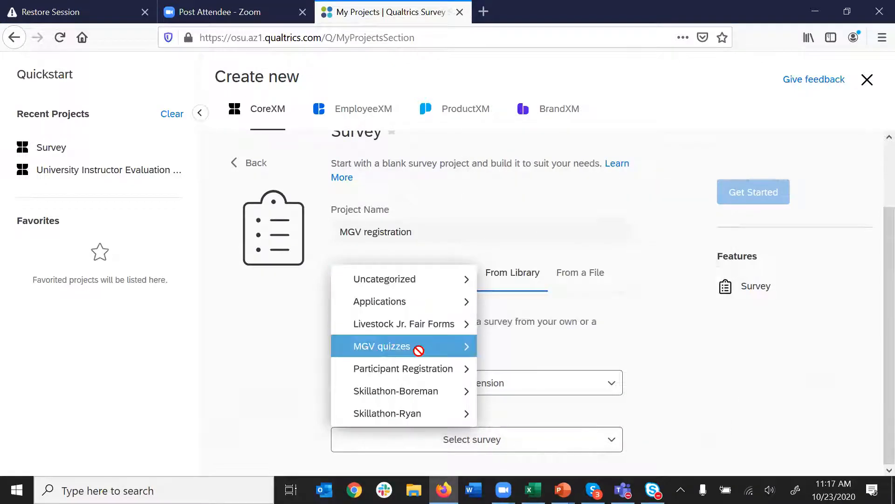
pyautogui.moveTo(422, 309)
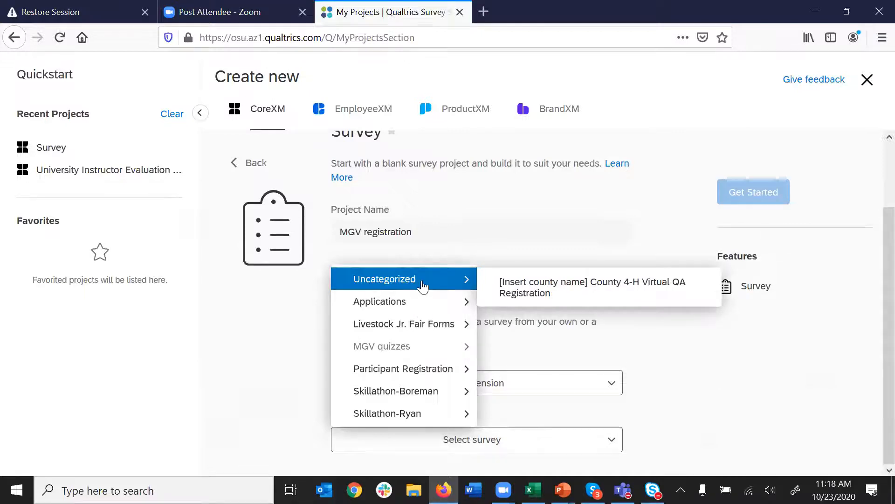
pyautogui.moveTo(418, 380)
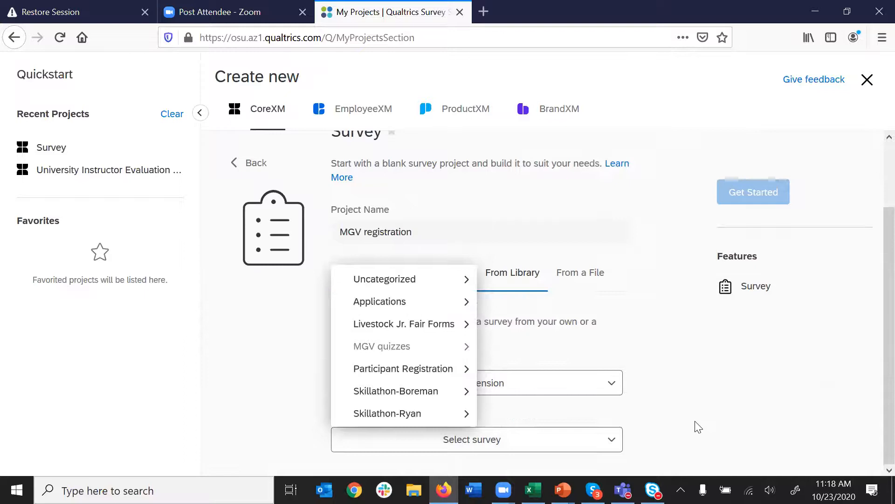
pyautogui.click(662, 351)
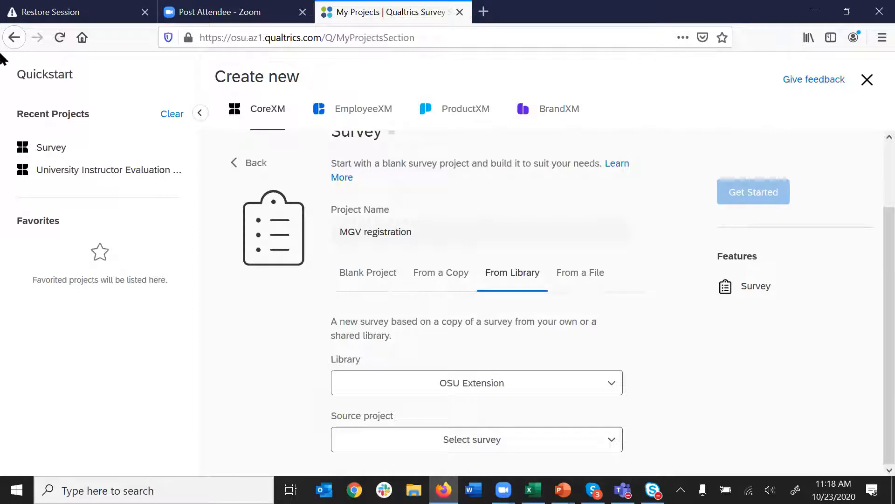
pyautogui.click(14, 38)
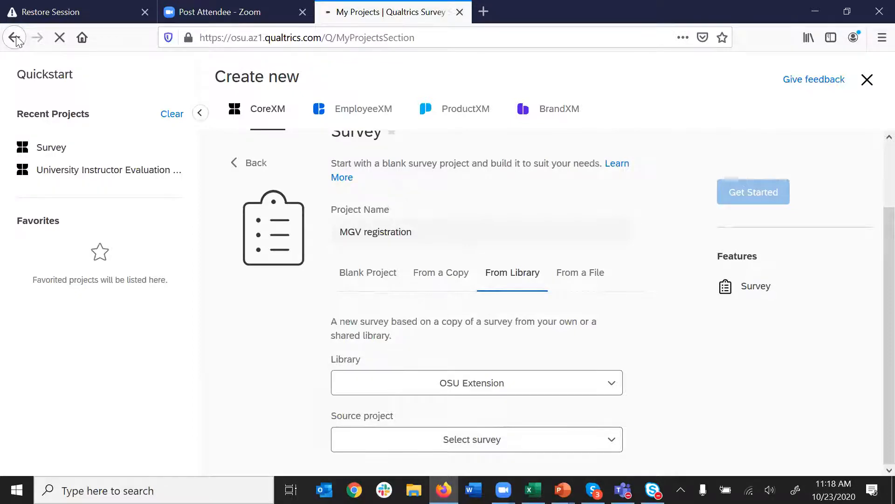
# - Close the 404 tab and load the Qualtrics projects list via go.osu.edu/qualtrics
pyautogui.click(459, 12)
pyautogui.click(404, 37)
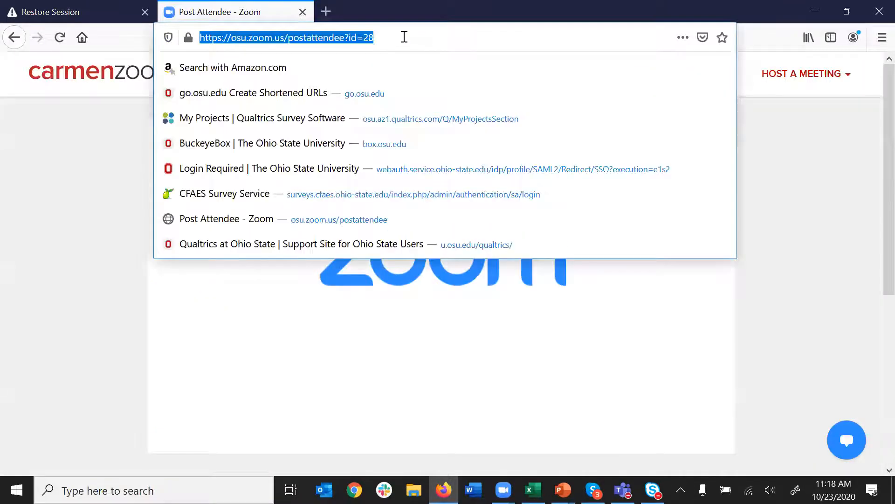
pyautogui.write('go.so')
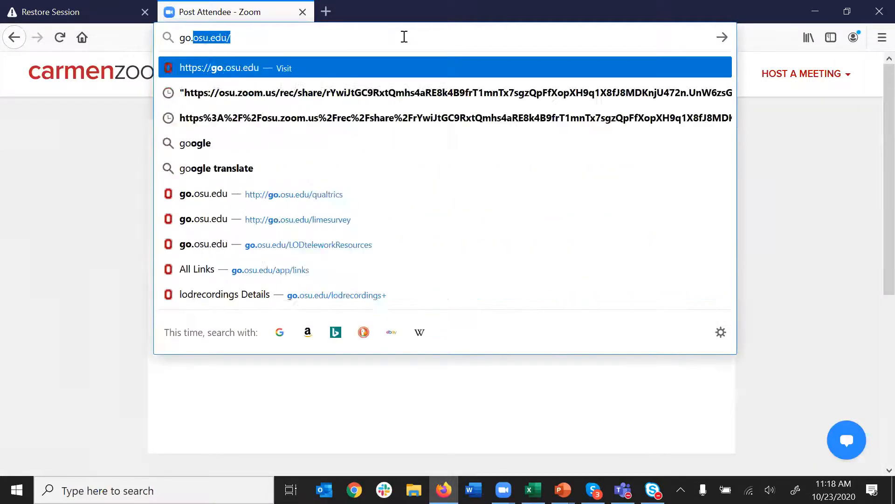
pyautogui.press('BackSpace')
pyautogui.press('BackSpace')
pyautogui.write('os')
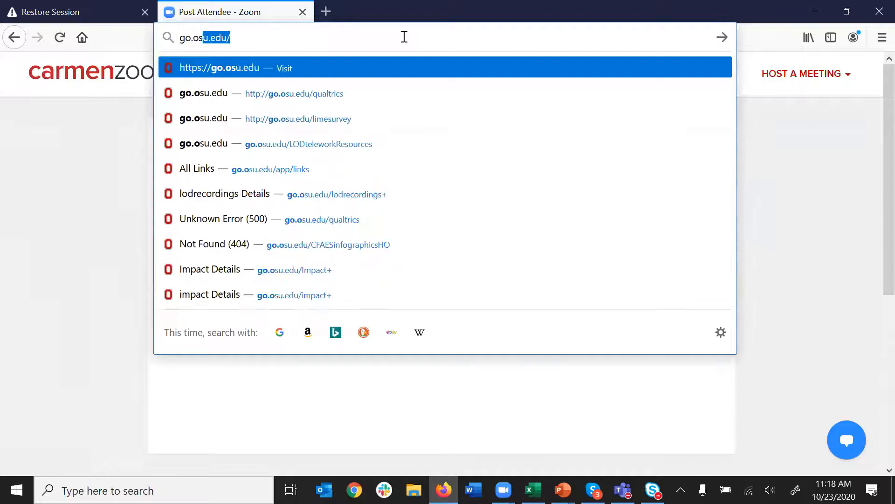
pyautogui.write('u.edu/')
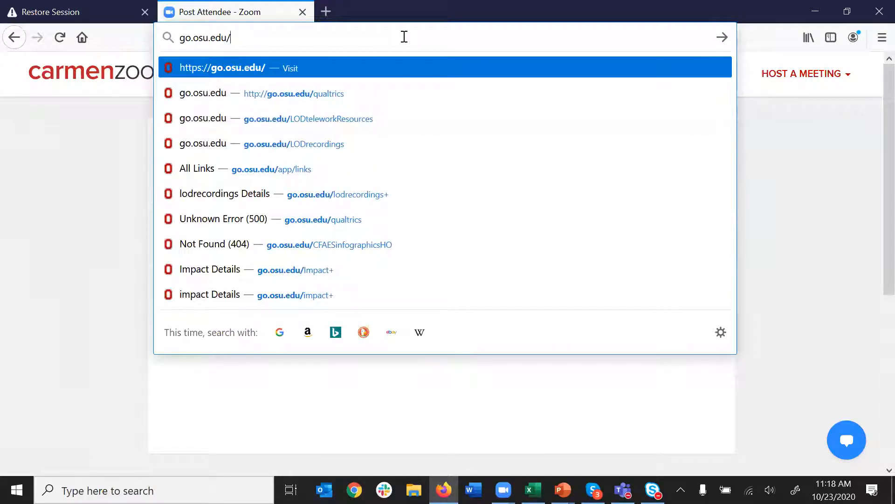
pyautogui.click(362, 90)
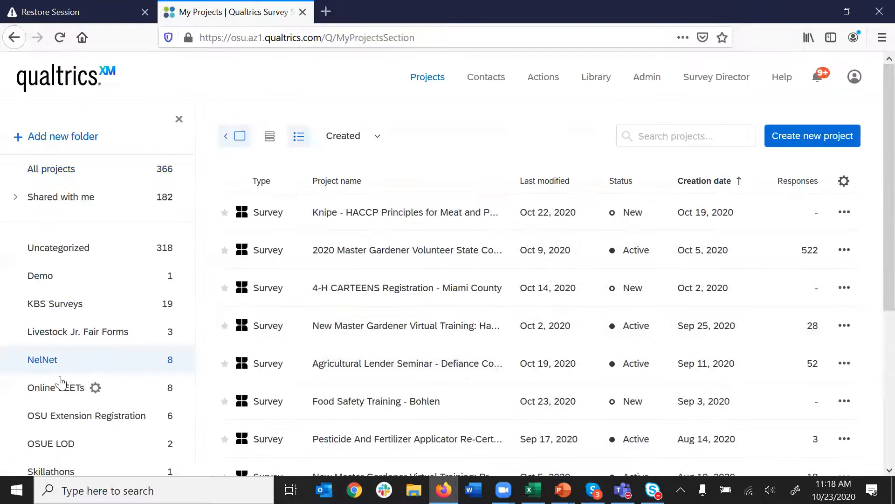
# - Open the New Master Gardener Virtual Training survey from the NelNet folder
pyautogui.click(67, 361)
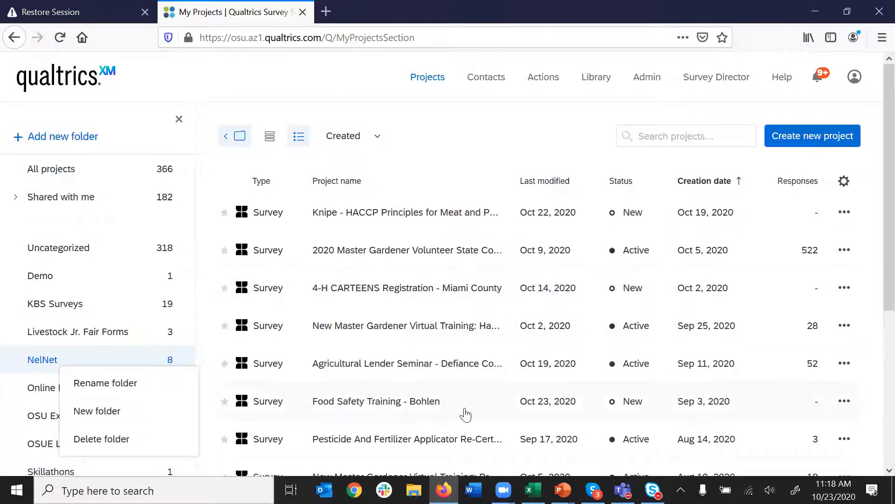
pyautogui.scroll(-3, 424, 376)
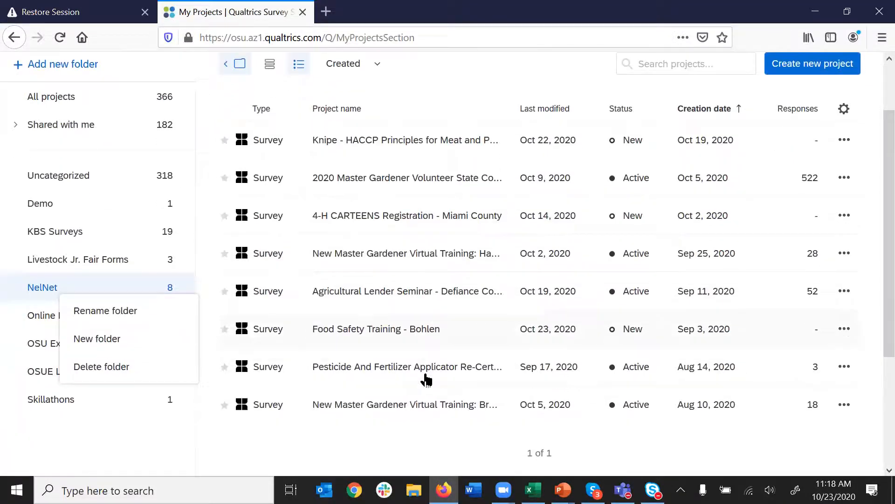
pyautogui.click(404, 410)
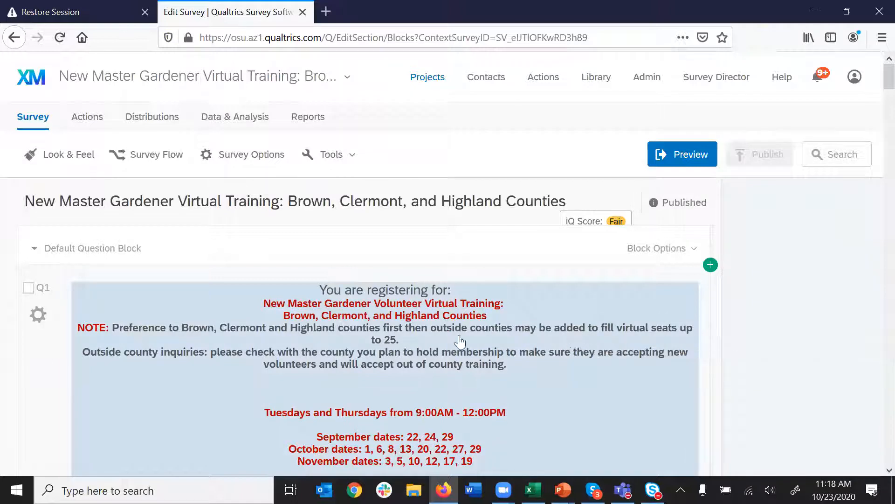
# - Scroll the survey editor to Q4, the shipping address question with State prefilled as OH
pyautogui.scroll(-10, 550, 352)
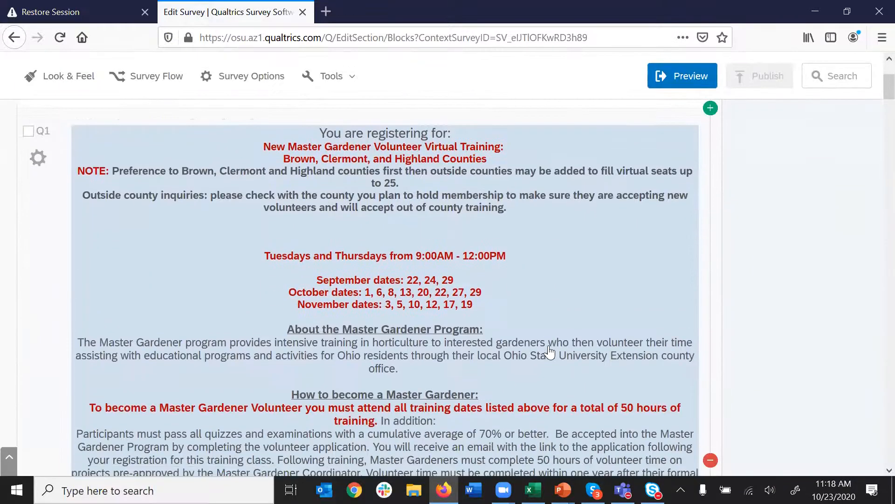
pyautogui.scroll(6, 549, 352)
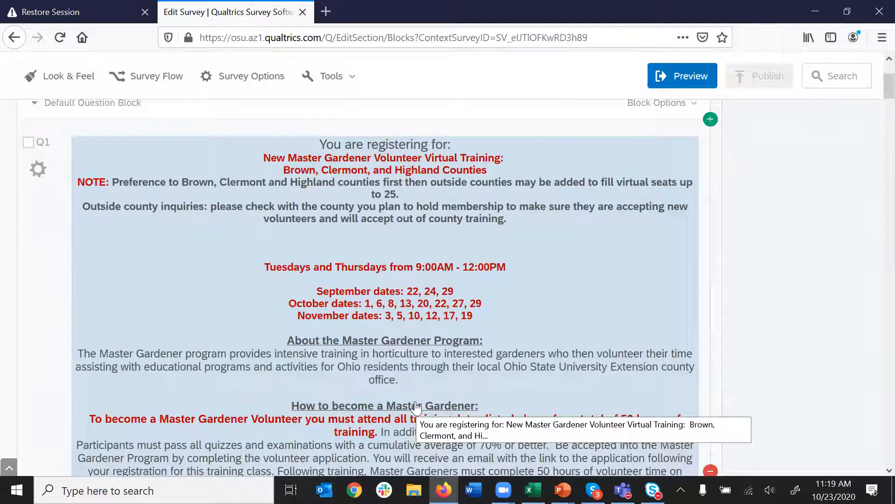
pyautogui.scroll(-3, 417, 407)
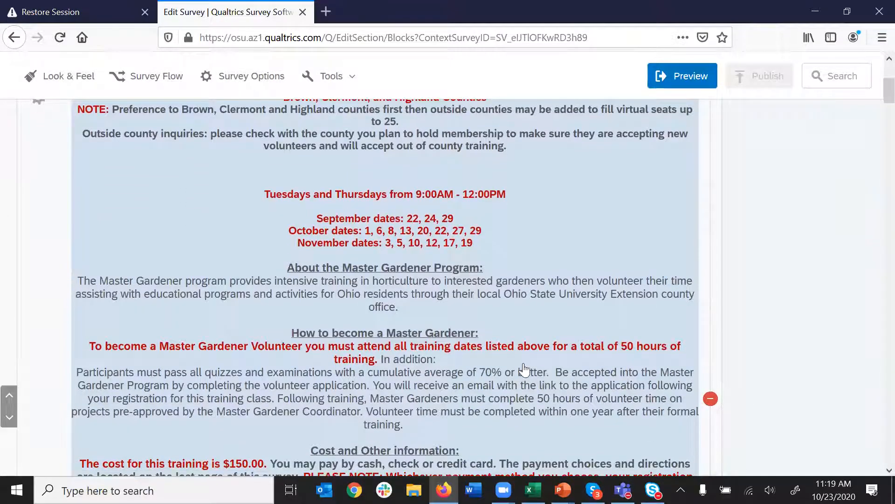
pyautogui.scroll(3, 524, 371)
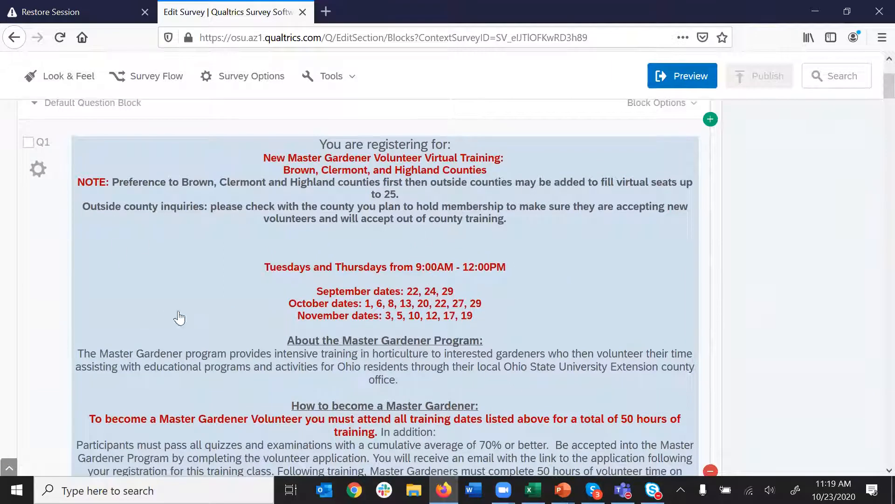
pyautogui.scroll(-20, 414, 381)
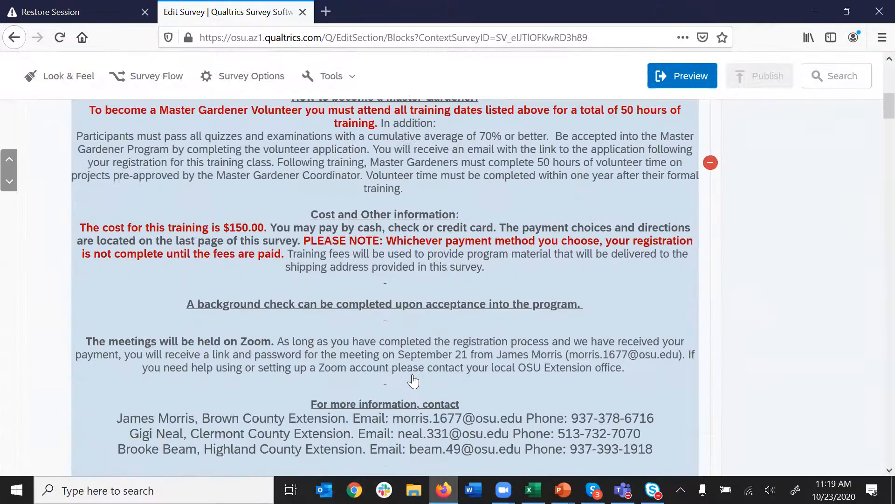
pyautogui.scroll(-7, 413, 381)
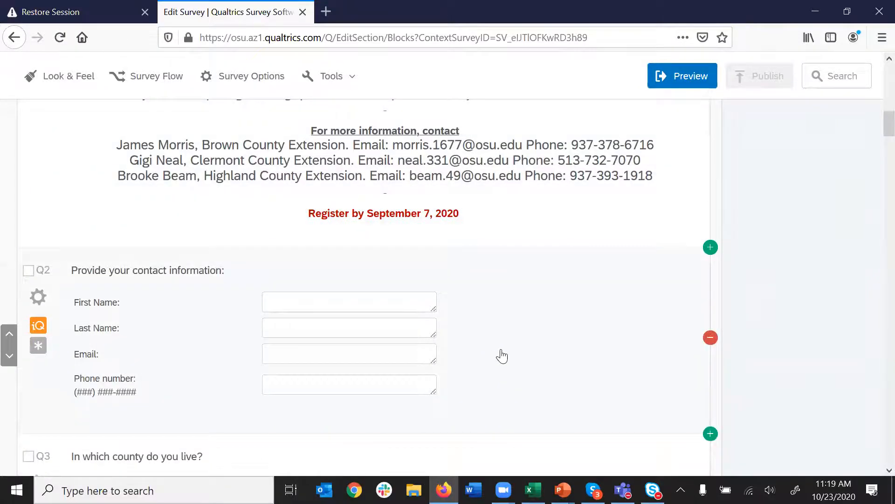
pyautogui.scroll(-3, 502, 356)
pyautogui.scroll(-6, 502, 356)
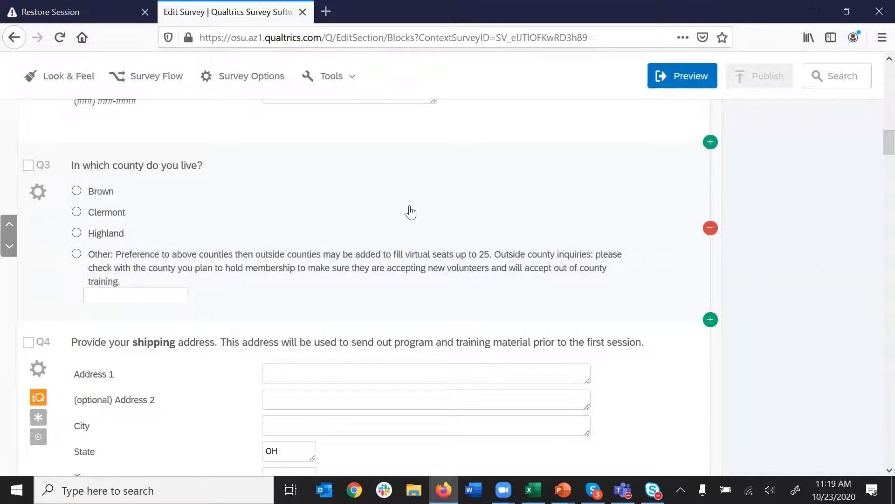
pyautogui.scroll(-3, 512, 333)
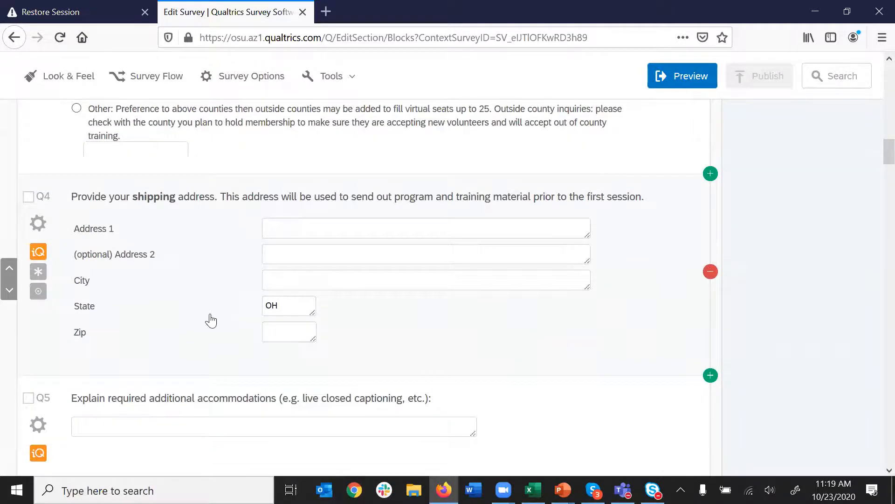
pyautogui.scroll(-5, 211, 321)
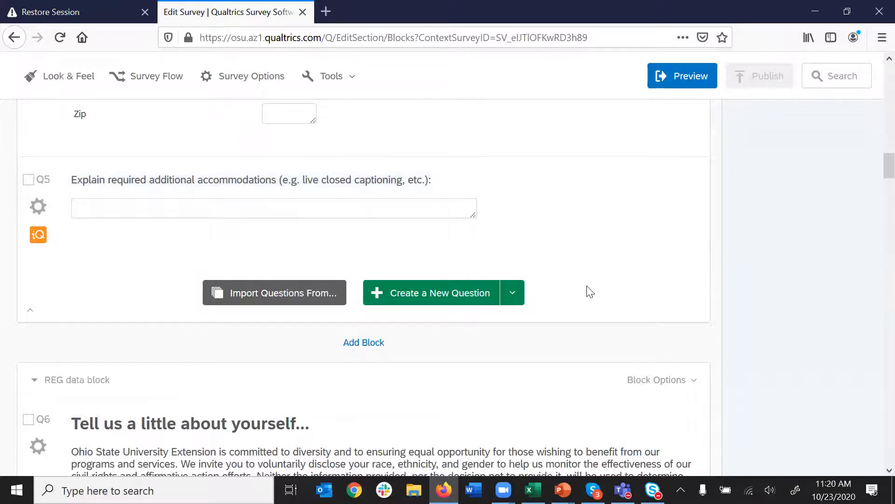
# - Scroll through demographics Q6–Q12 to Q13, the $150.00 course fee payment-method question
pyautogui.scroll(-3, 588, 291)
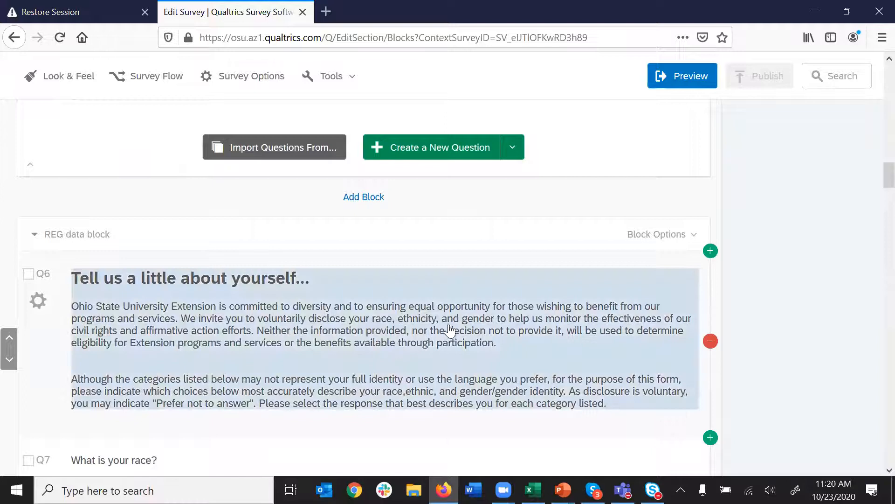
pyautogui.scroll(-3, 362, 374)
pyautogui.scroll(2, 362, 374)
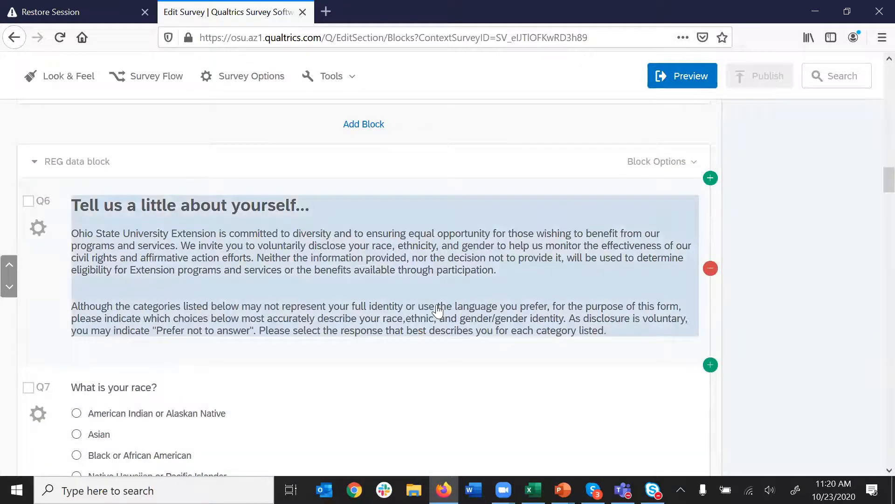
pyautogui.scroll(-9, 438, 310)
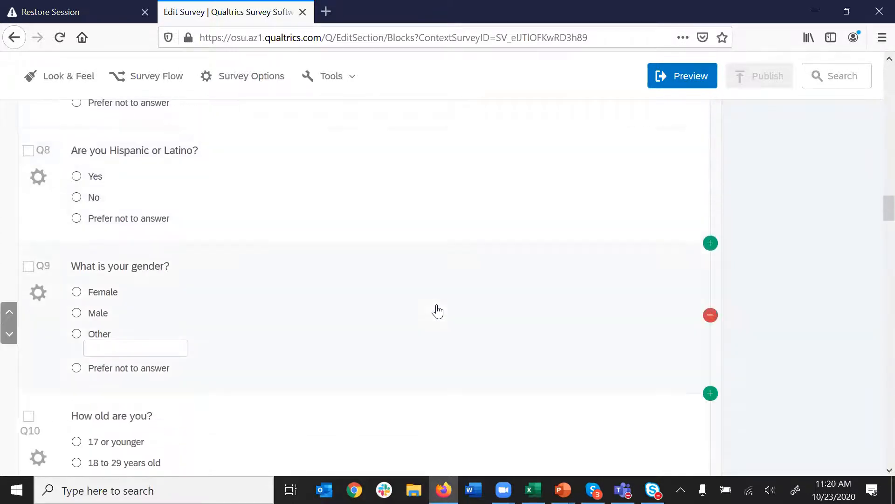
pyautogui.scroll(-6, 437, 310)
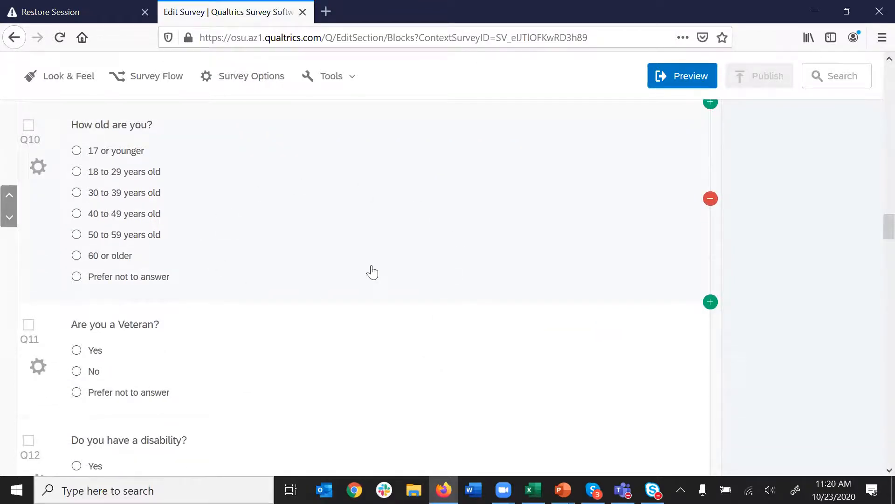
pyautogui.scroll(-3, 372, 272)
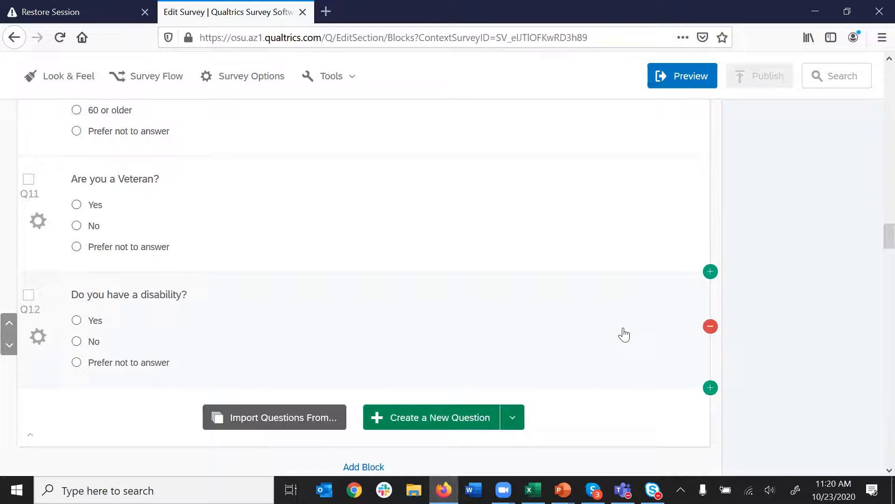
pyautogui.scroll(6, 610, 293)
pyautogui.scroll(4, 611, 293)
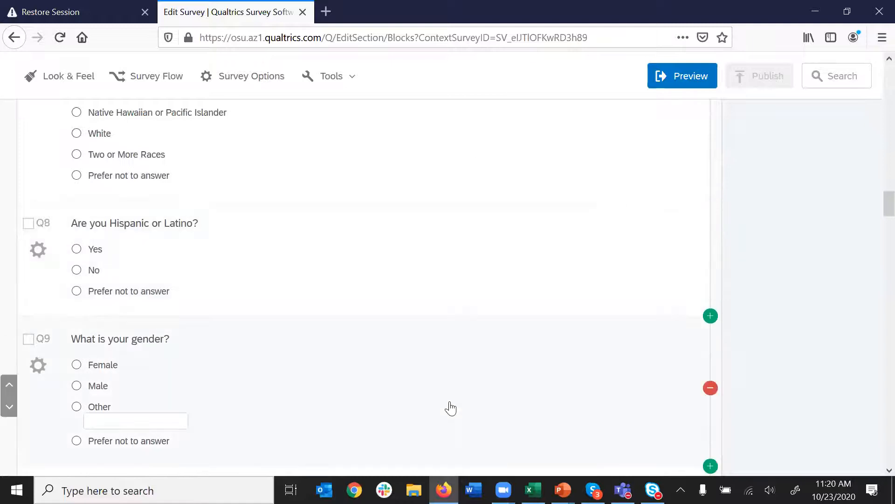
pyautogui.scroll(-5, 450, 411)
pyautogui.scroll(-3, 484, 392)
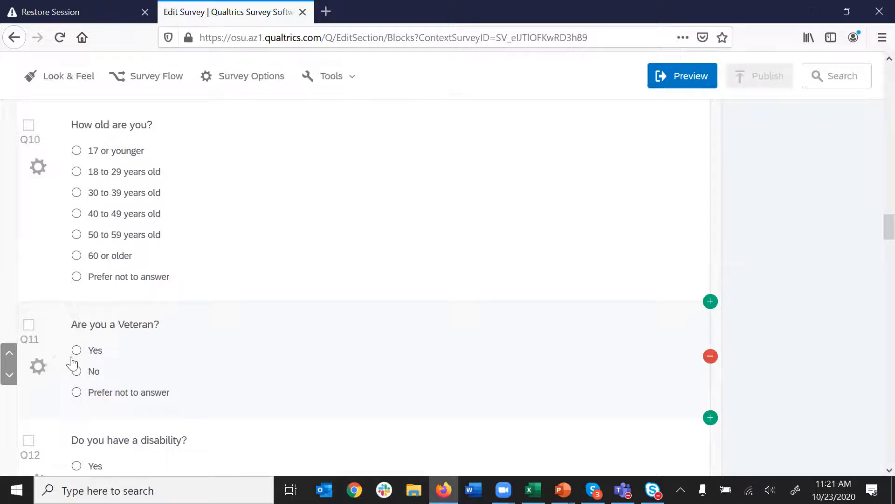
pyautogui.scroll(-5, 425, 371)
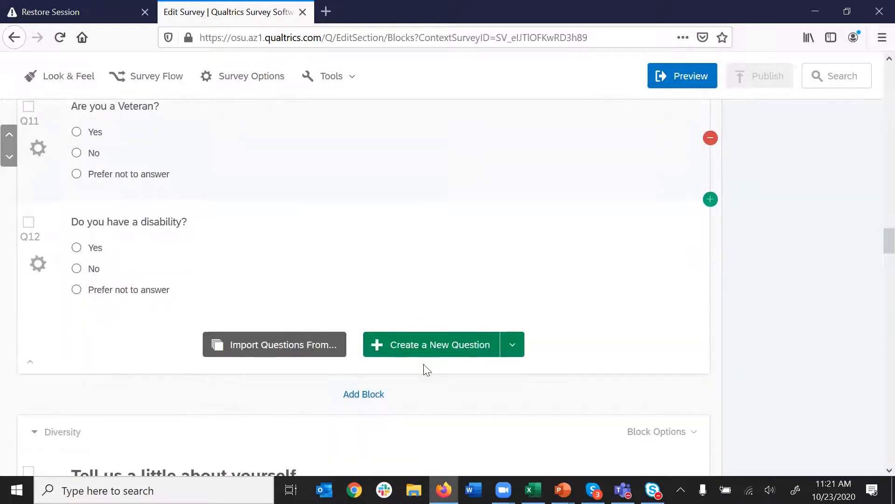
pyautogui.scroll(6, 559, 391)
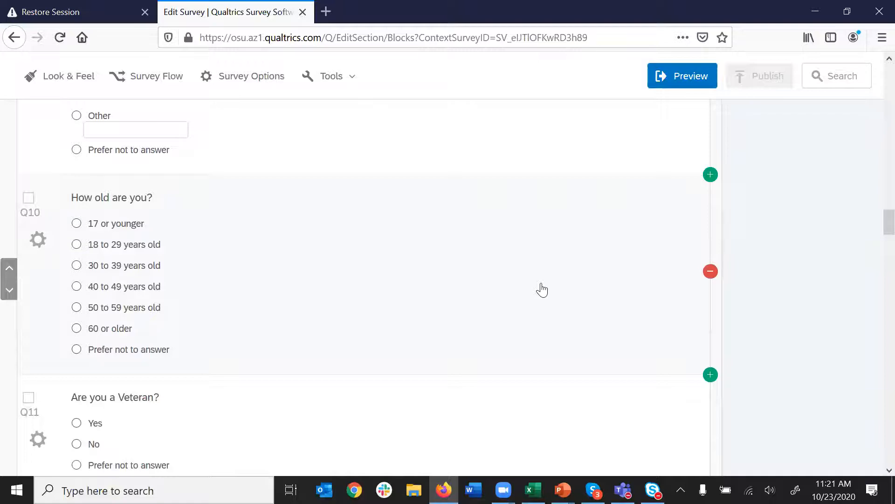
pyautogui.scroll(-3, 546, 310)
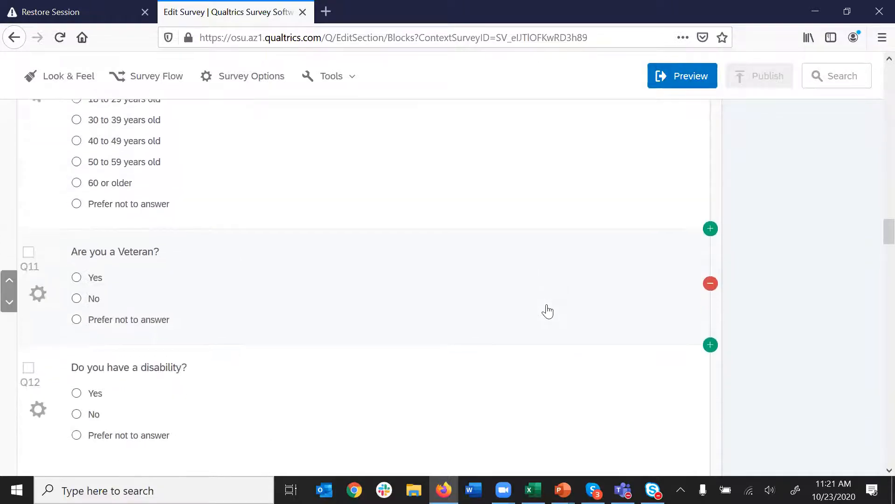
pyautogui.scroll(-10, 548, 311)
pyautogui.scroll(-15, 548, 312)
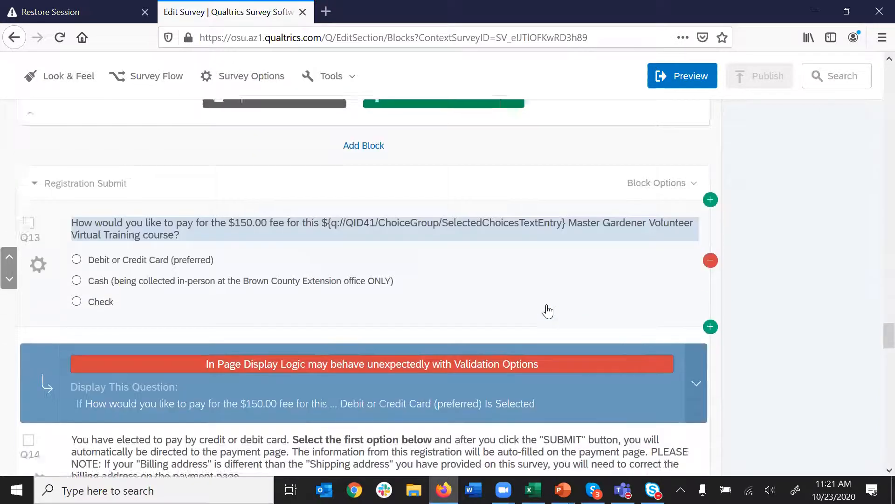
# - Scroll to Q14 and check its card-only display logic and $150.00 training choice
pyautogui.scroll(-1, 548, 311)
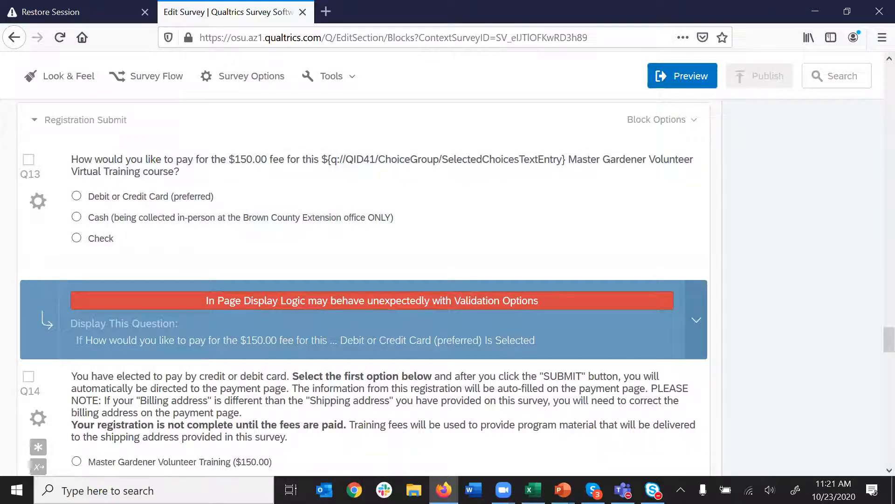
pyautogui.scroll(-1, 189, 302)
pyautogui.scroll(-2, 188, 302)
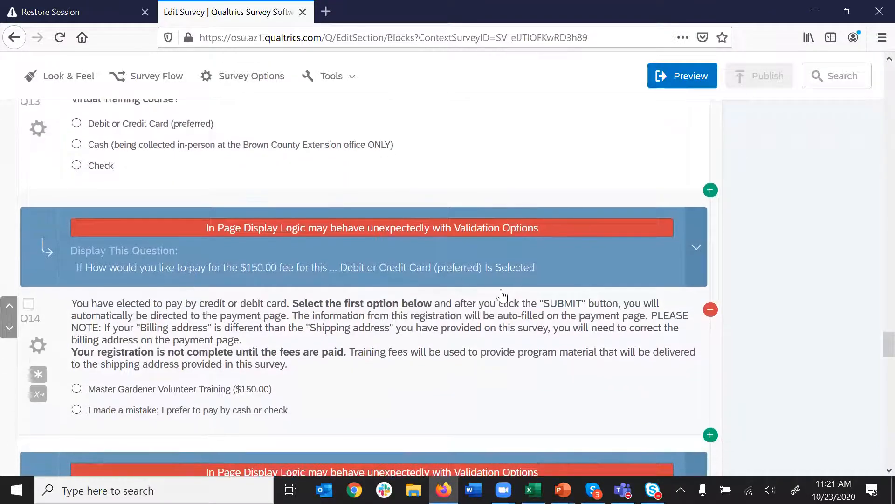
pyautogui.scroll(1, 546, 229)
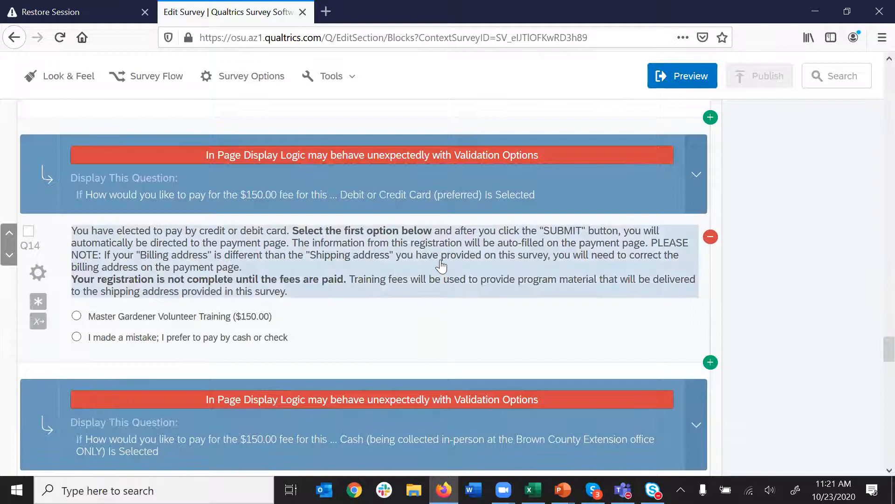
# - Inspect Q14's card-payment instruction text in the editor, then close it
pyautogui.click(441, 266)
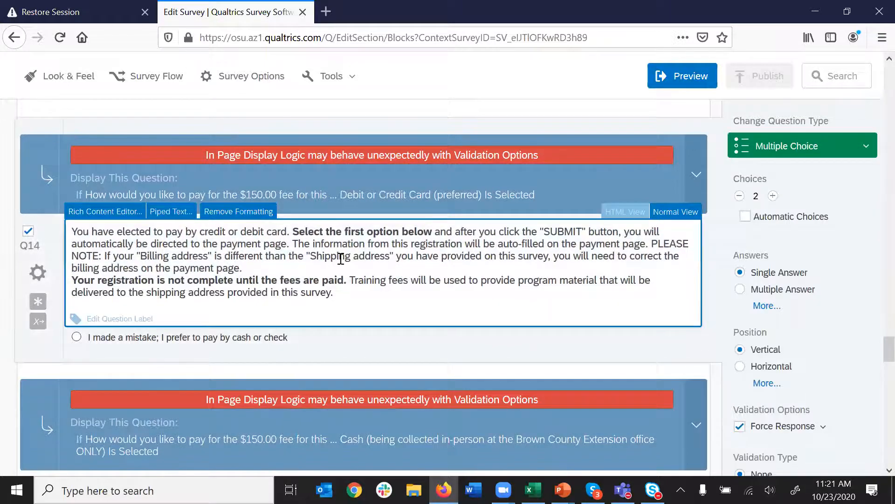
pyautogui.scroll(2, 343, 259)
pyautogui.scroll(2, 340, 259)
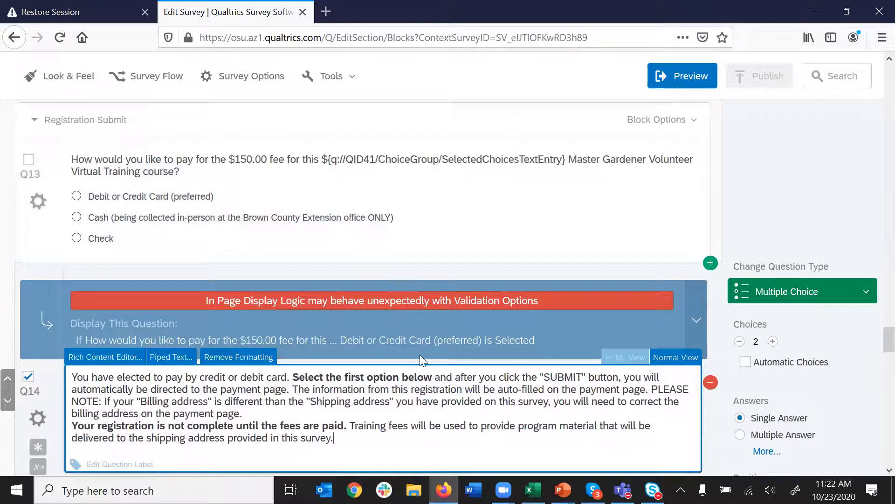
pyautogui.scroll(-3, 419, 368)
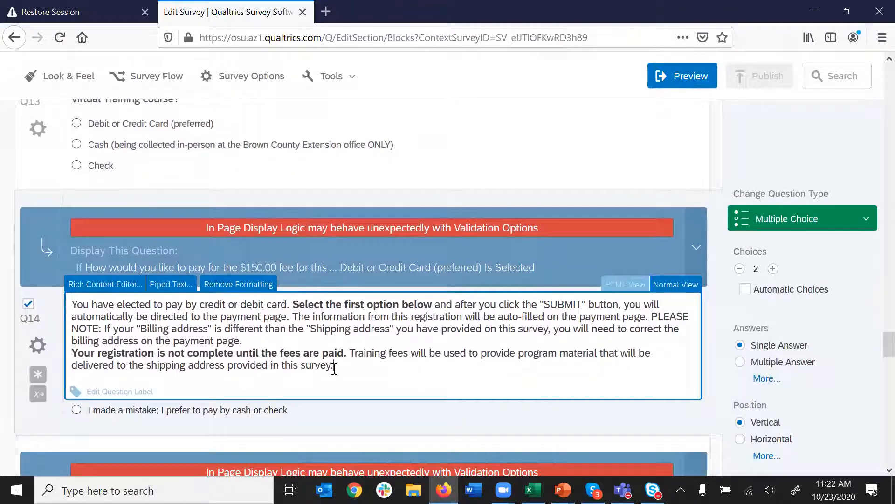
pyautogui.click(411, 417)
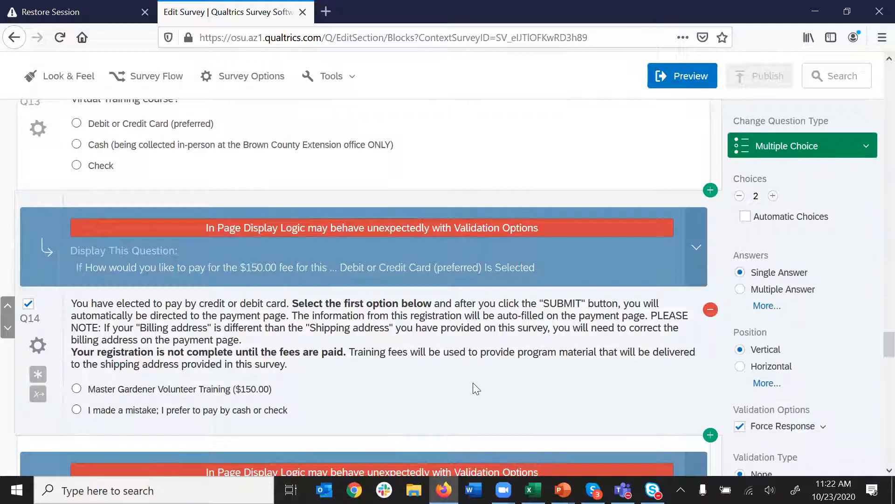
# - Review cash and check questions Q15–Q16 and start editing Q15's cash instructions
pyautogui.scroll(-5, 474, 385)
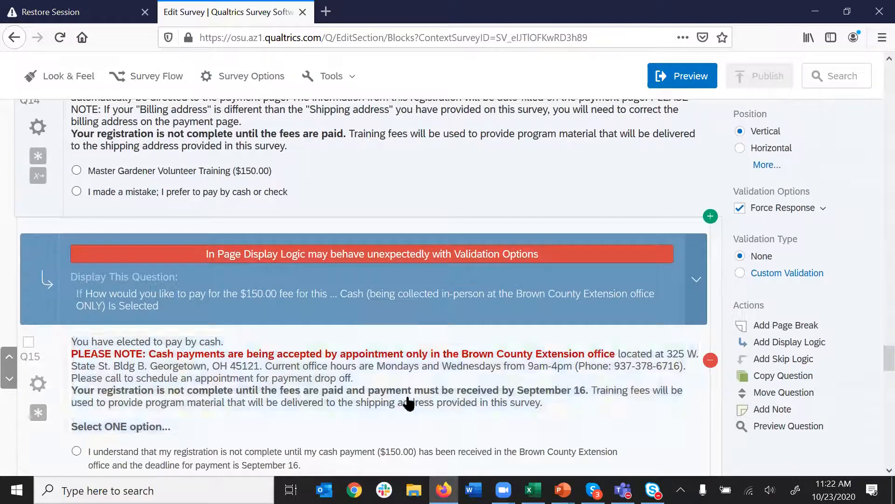
pyautogui.scroll(-2, 411, 402)
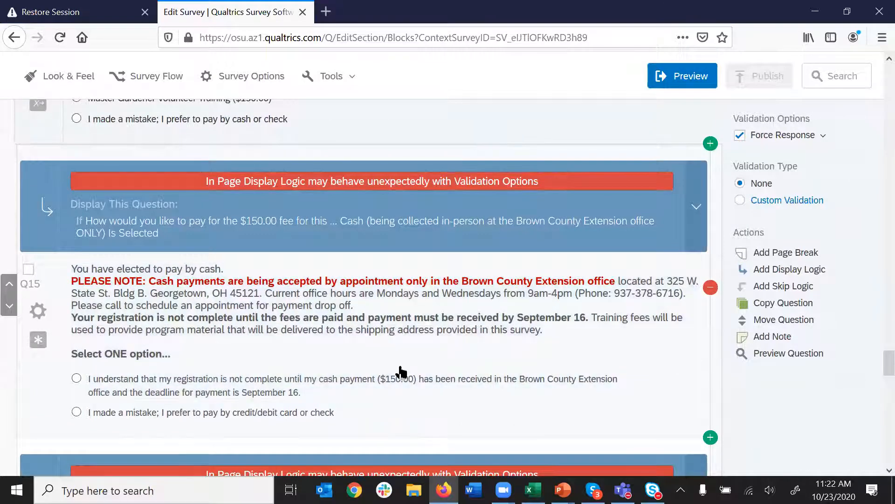
pyautogui.scroll(-6, 400, 371)
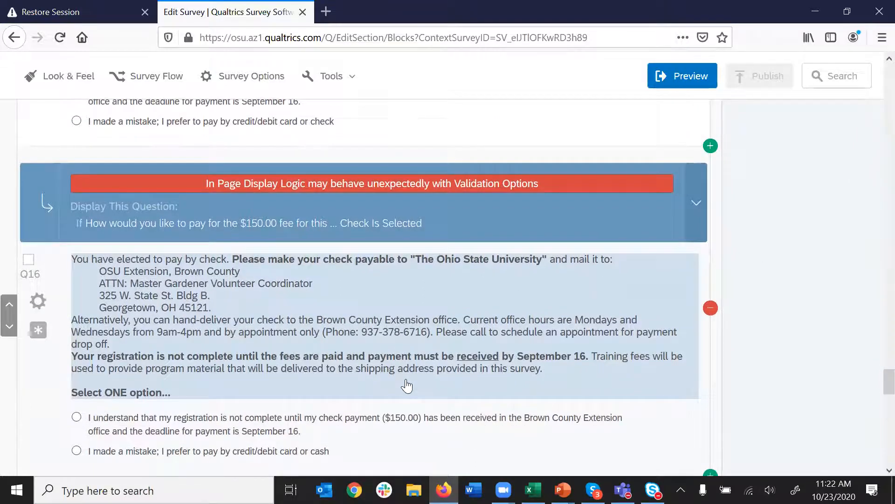
pyautogui.scroll(6, 424, 366)
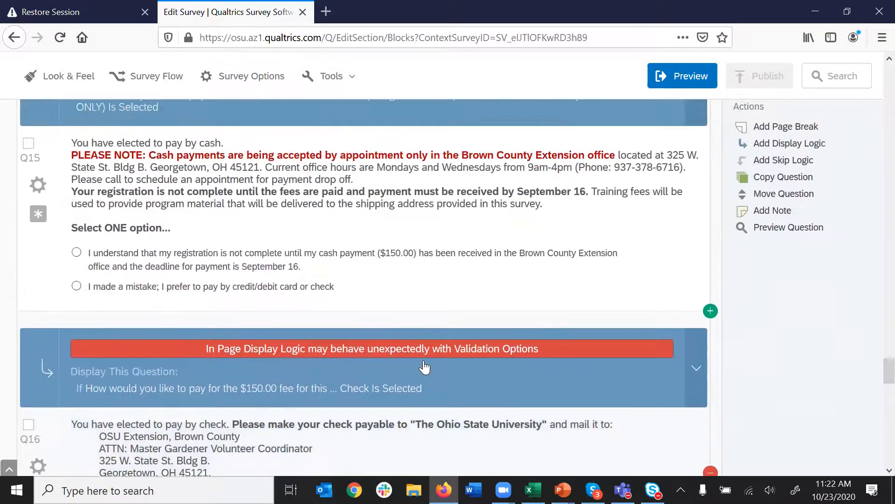
pyautogui.scroll(3, 421, 311)
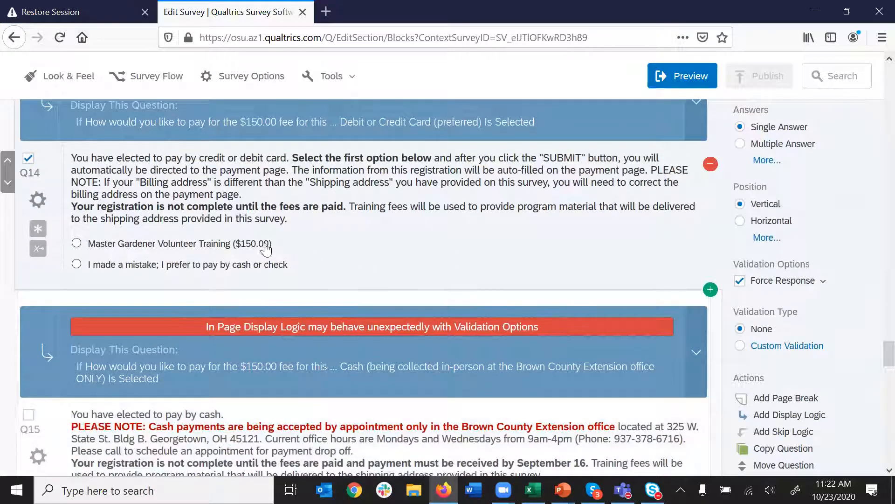
pyautogui.scroll(-3, 517, 346)
pyautogui.scroll(-2, 518, 346)
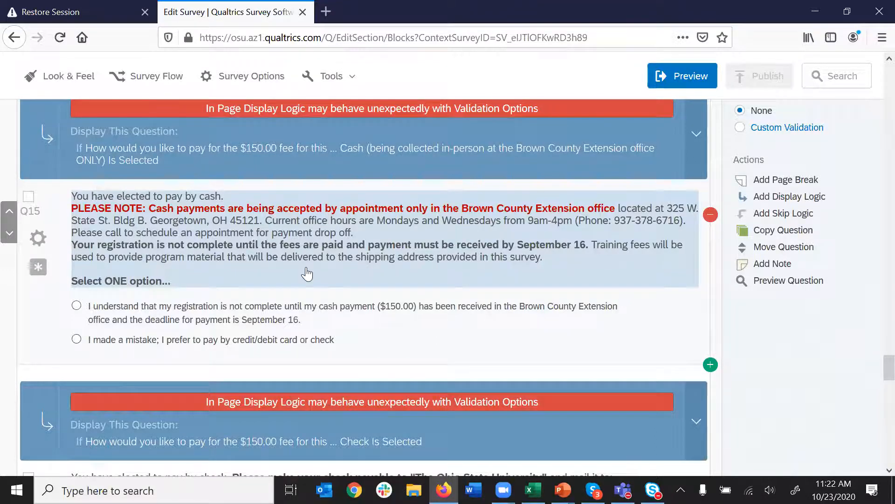
pyautogui.scroll(-3, 364, 277)
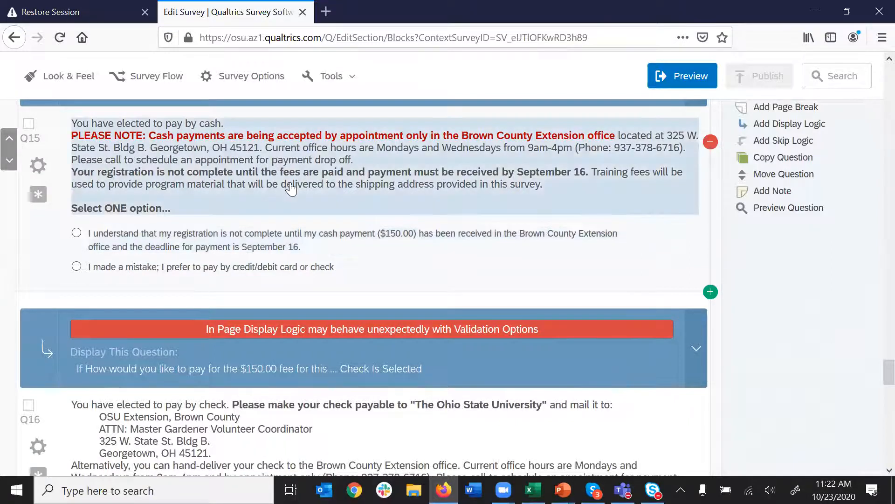
pyautogui.click(260, 161)
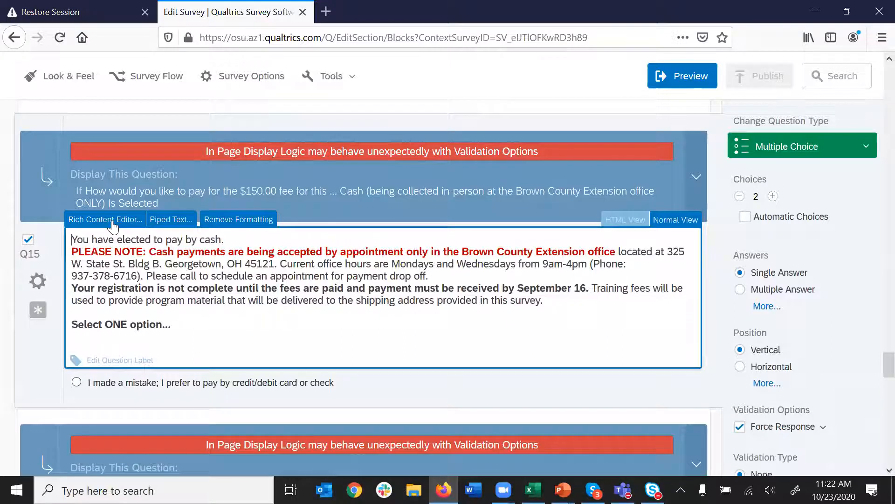
pyautogui.click(114, 226)
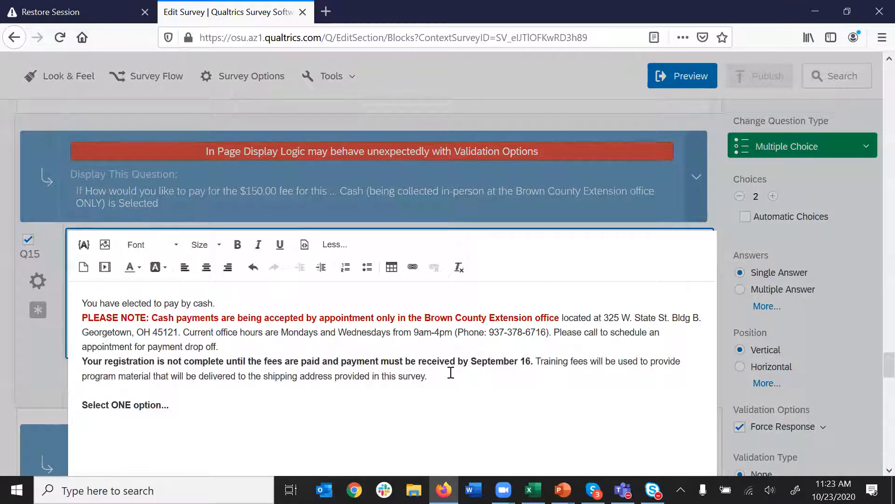
pyautogui.moveTo(77, 306); pyautogui.dragTo(408, 385)
pyautogui.click(412, 368)
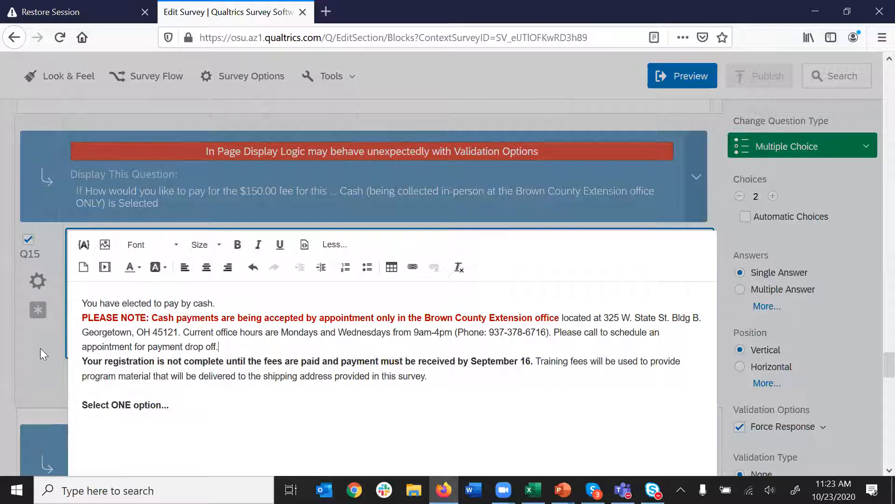
pyautogui.click(52, 360)
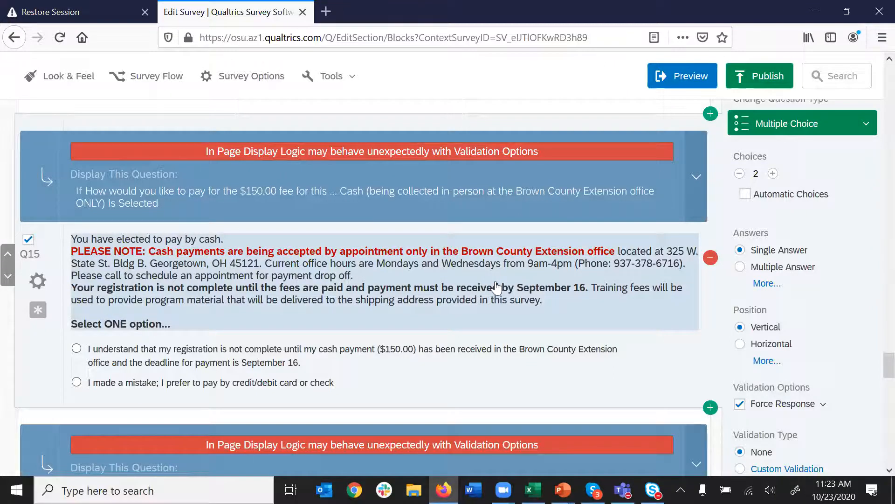
pyautogui.scroll(-3, 493, 286)
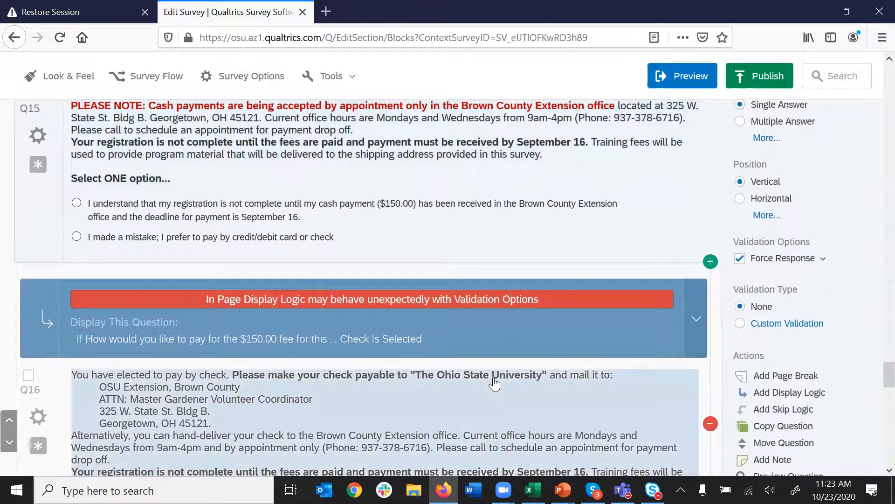
pyautogui.scroll(-3, 494, 380)
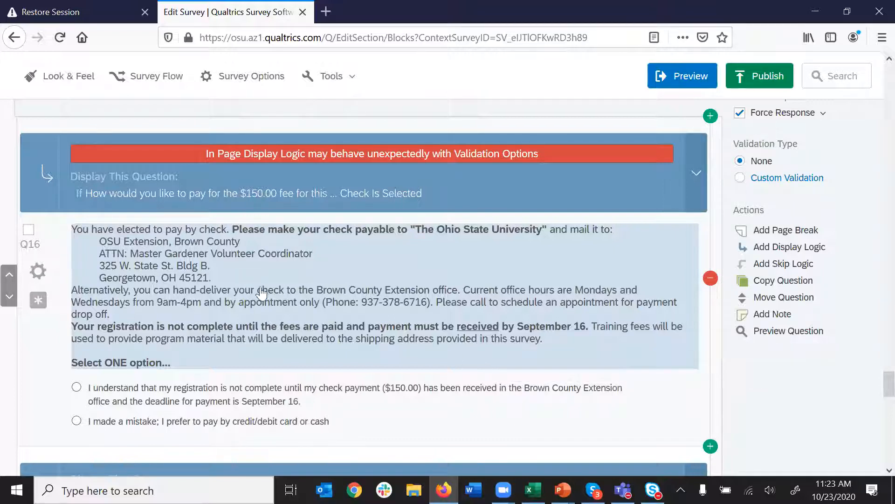
pyautogui.scroll(-3, 396, 335)
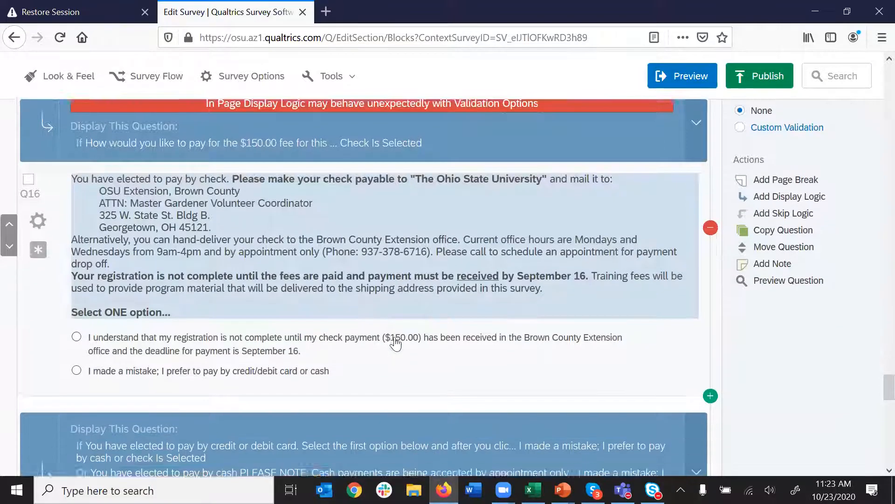
pyautogui.scroll(-3, 447, 353)
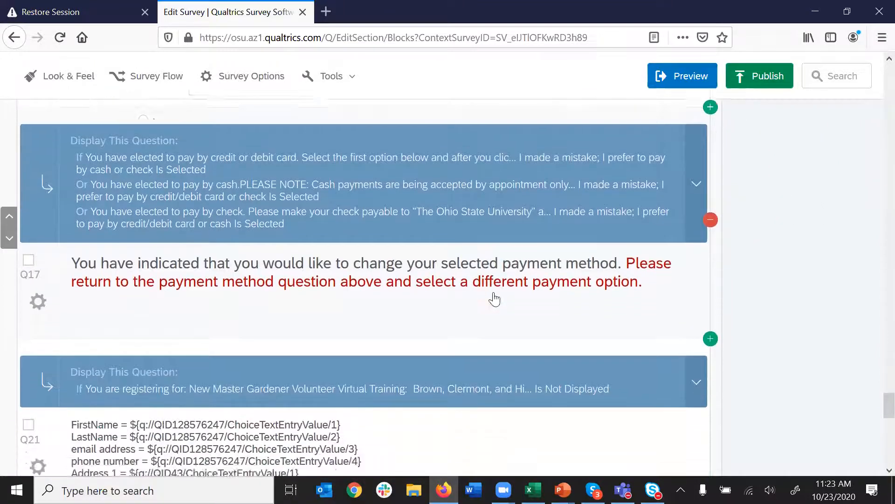
pyautogui.scroll(4, 511, 345)
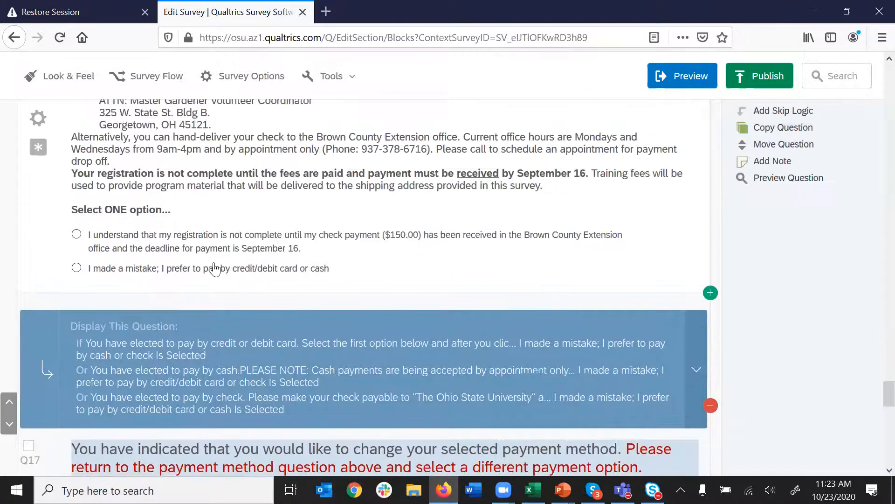
pyautogui.scroll(1, 348, 268)
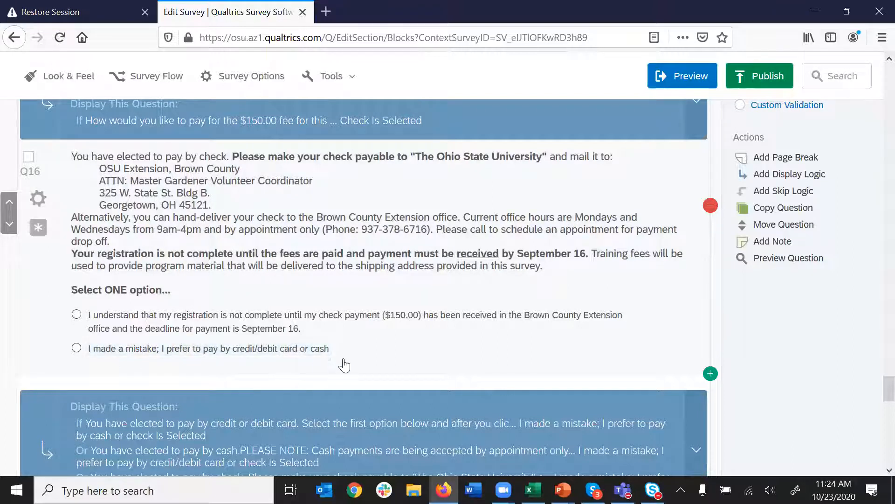
pyautogui.scroll(-3, 343, 365)
pyautogui.scroll(-3, 469, 395)
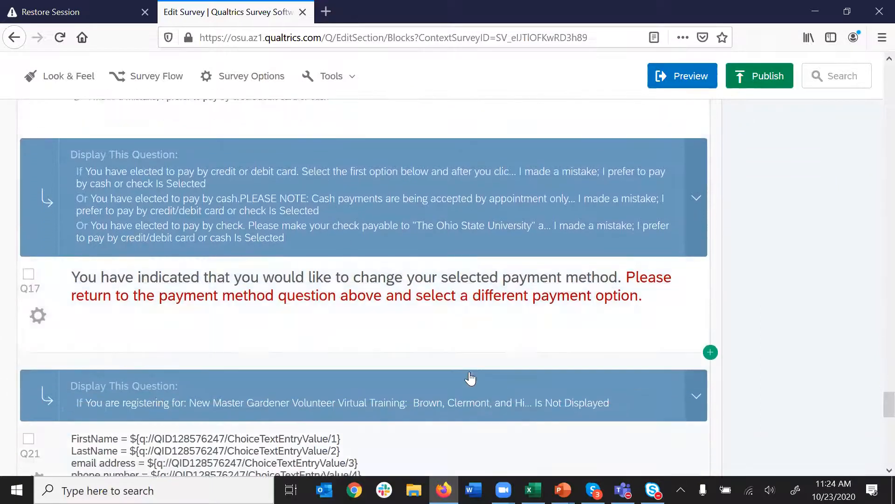
pyautogui.scroll(1, 396, 348)
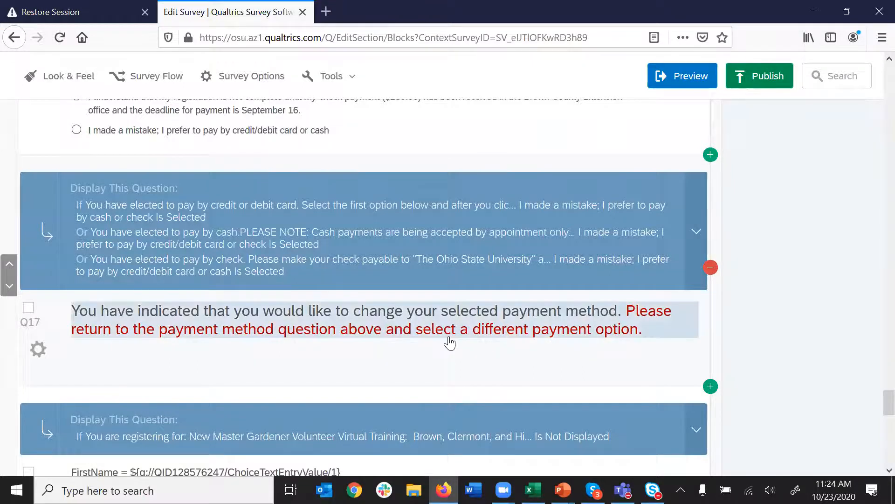
pyautogui.scroll(-4, 449, 340)
pyautogui.click(495, 337)
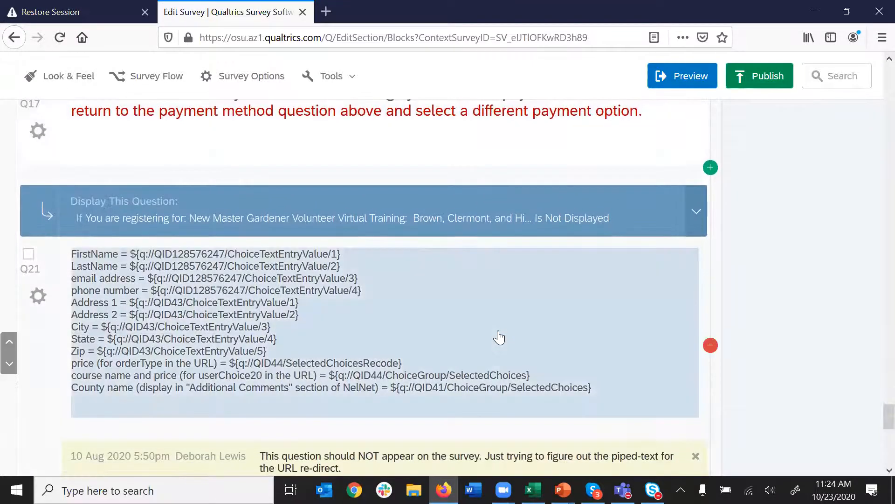
pyautogui.scroll(-2, 498, 340)
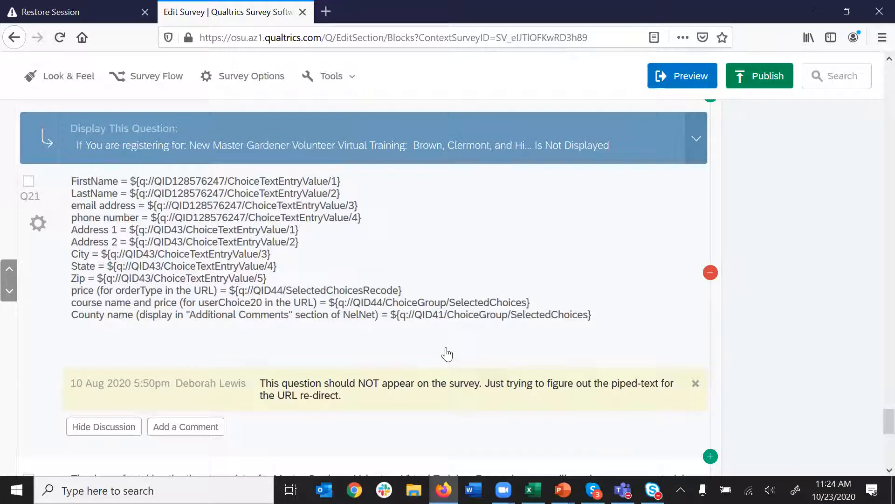
pyautogui.scroll(-2, 447, 355)
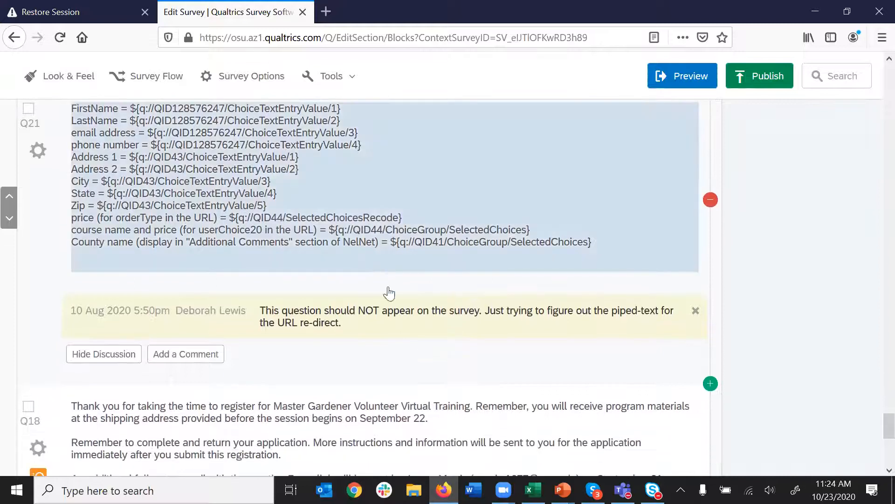
pyautogui.scroll(-5, 461, 371)
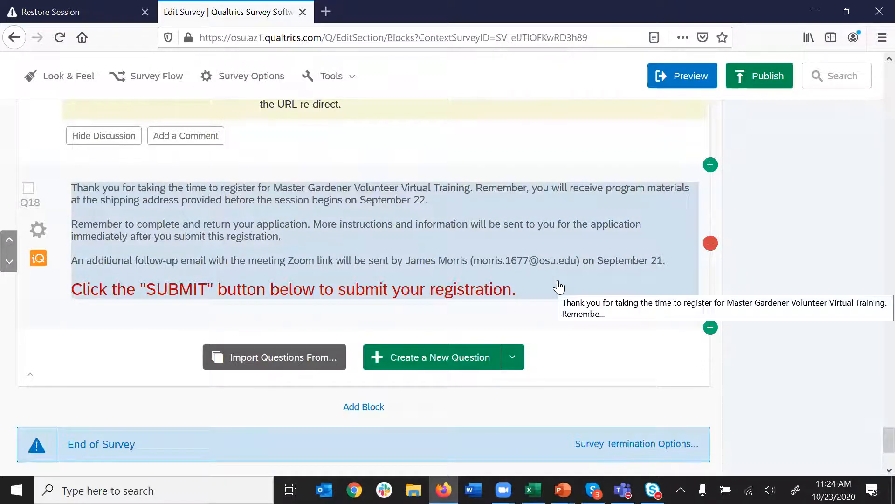
pyautogui.scroll(3, 517, 294)
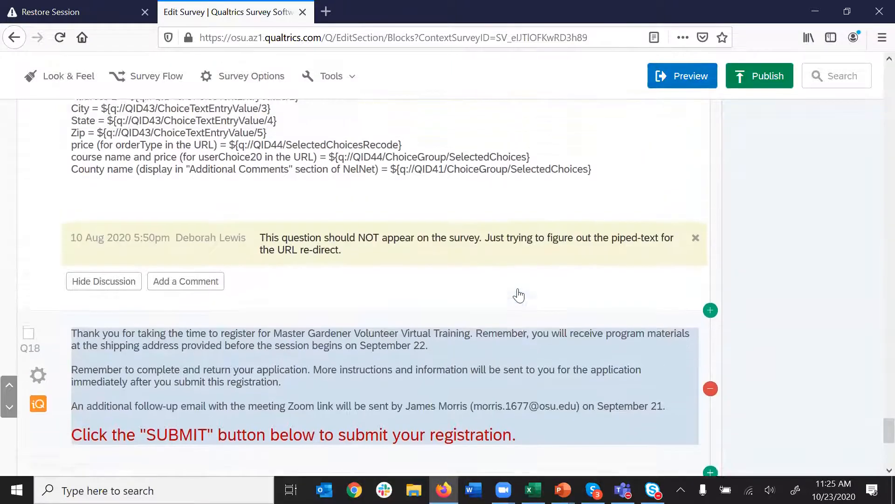
pyautogui.scroll(5, 519, 294)
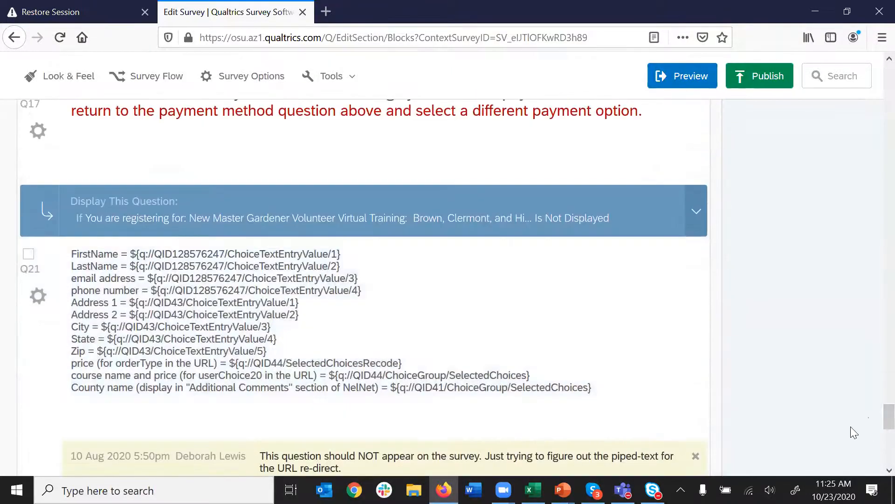
pyautogui.scroll(15, 875, 373)
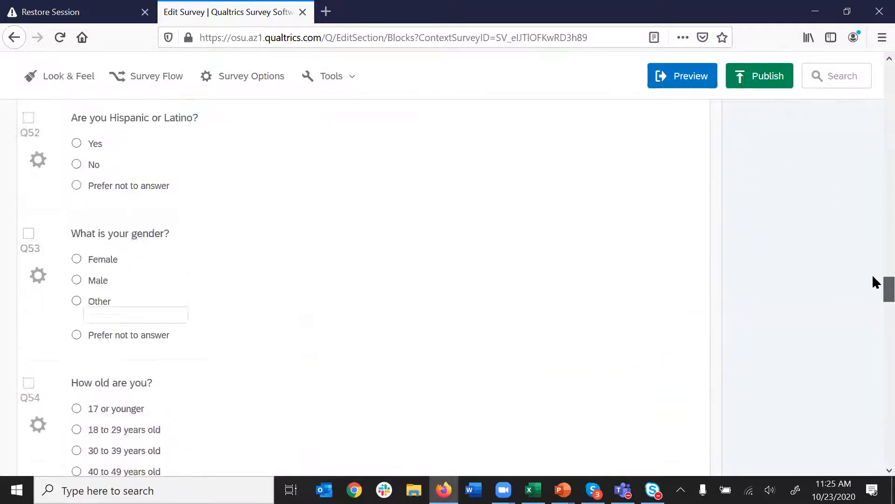
pyautogui.scroll(10, 872, 90)
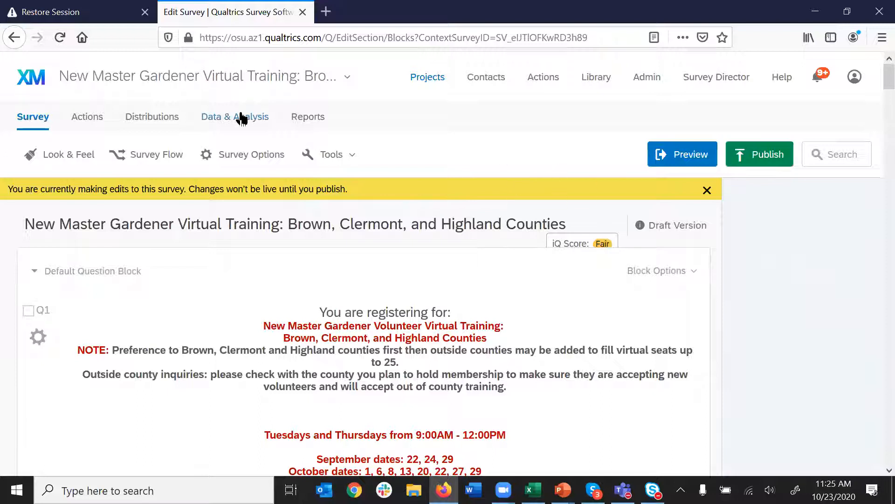
# - Preview the survey in a new tab and read its intro: training dates, cost and contacts
pyautogui.click(684, 161)
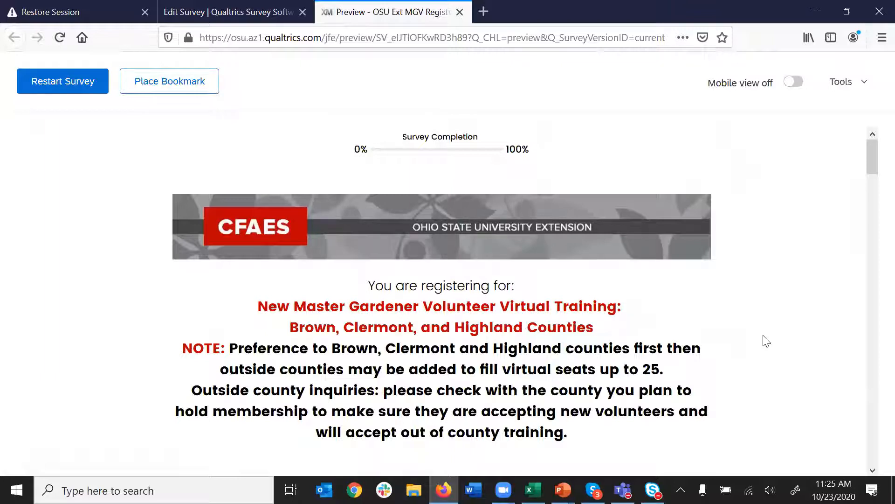
pyautogui.scroll(-5, 737, 336)
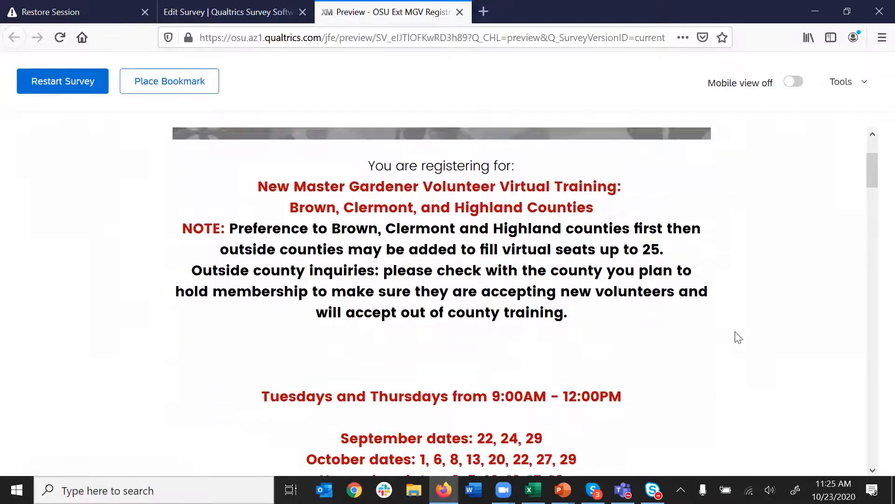
pyautogui.scroll(-4, 609, 317)
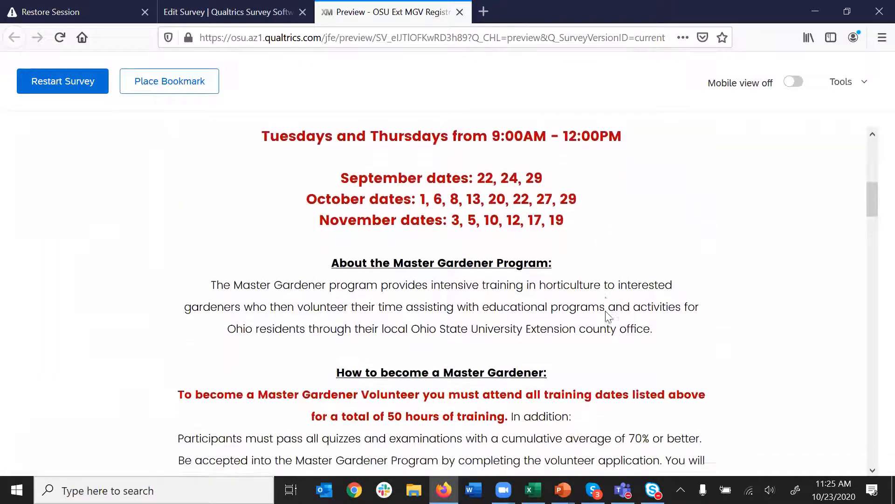
pyautogui.scroll(-1, 457, 329)
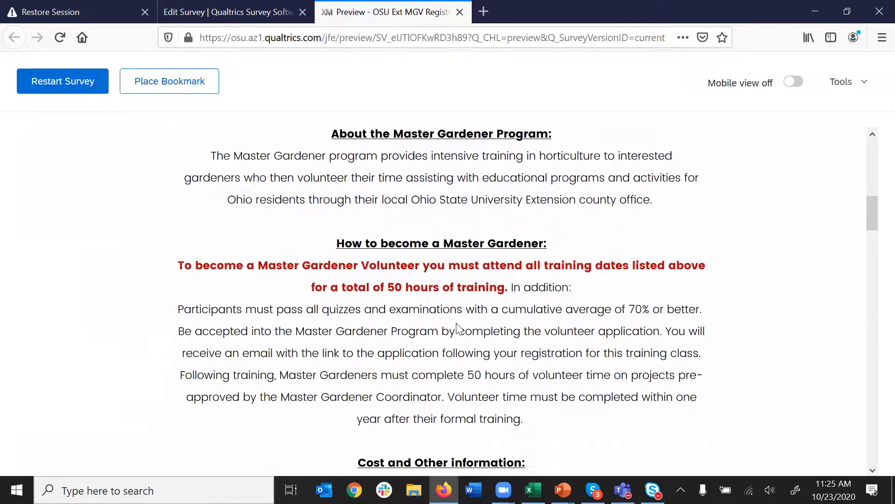
pyautogui.scroll(-5, 457, 326)
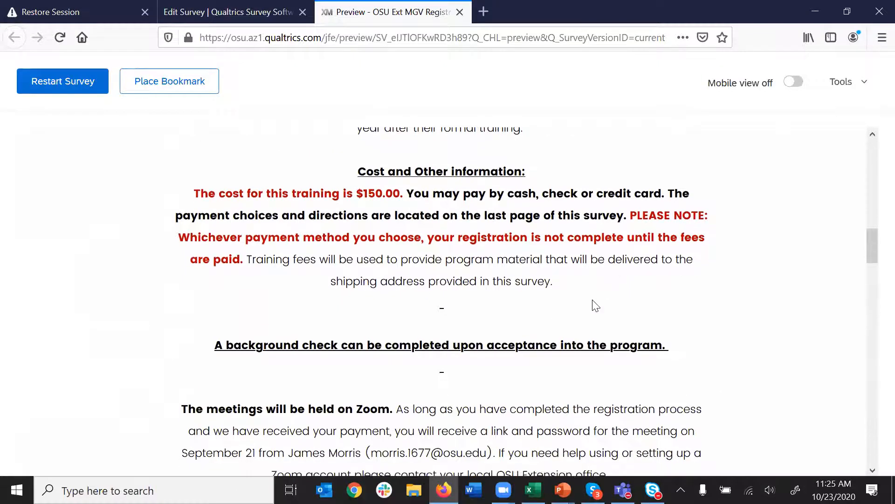
pyautogui.scroll(-3, 596, 305)
pyautogui.scroll(-7, 596, 305)
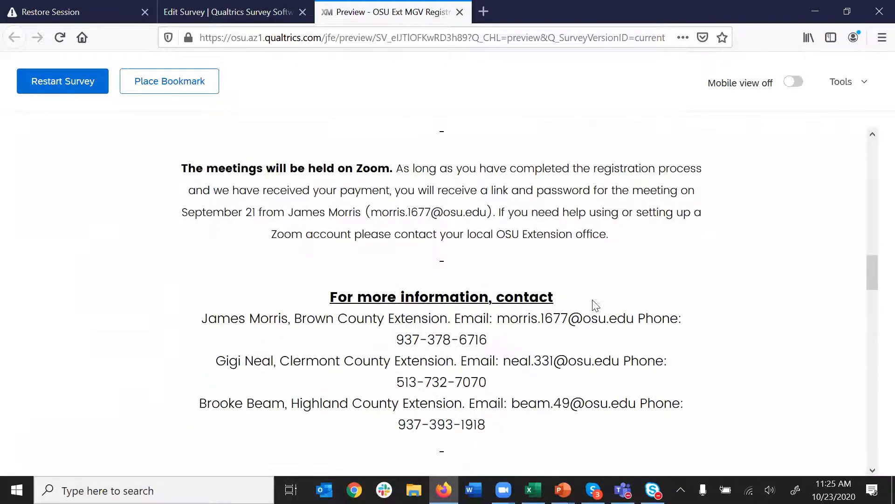
# - Fill the preview's first name, last name, email and phone fields with test entries
pyautogui.scroll(-1, 578, 303)
pyautogui.click(386, 276)
pyautogui.press('Tab')
pyautogui.press('Tab')
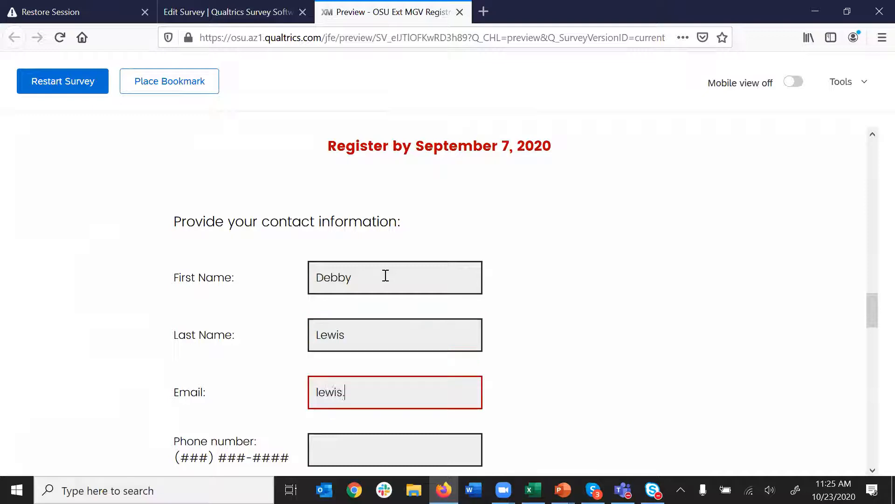
pyautogui.press('Tab')
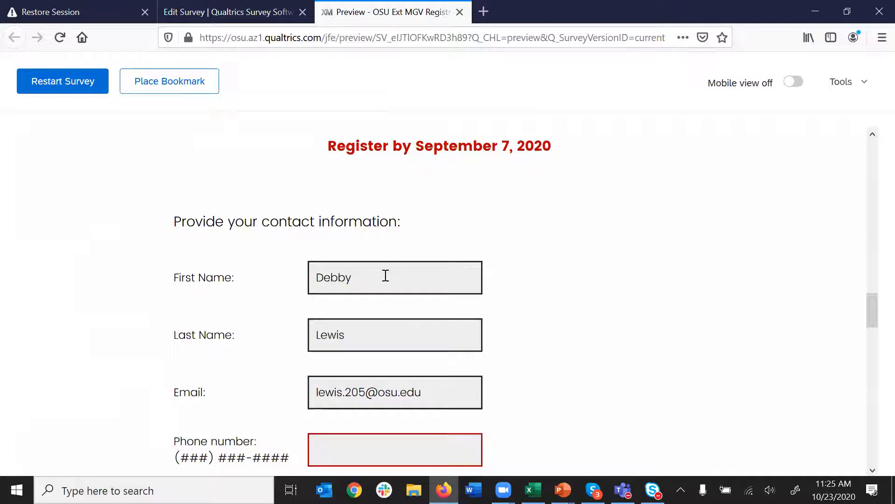
pyautogui.write('6145555555')
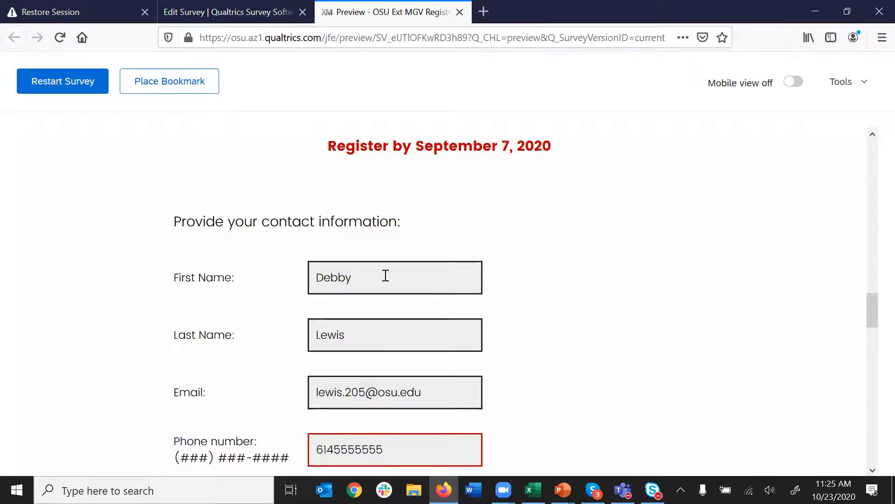
# - Choose Brown county, enter test shipping address and city text, and go to the next page
pyautogui.scroll(-3, 474, 376)
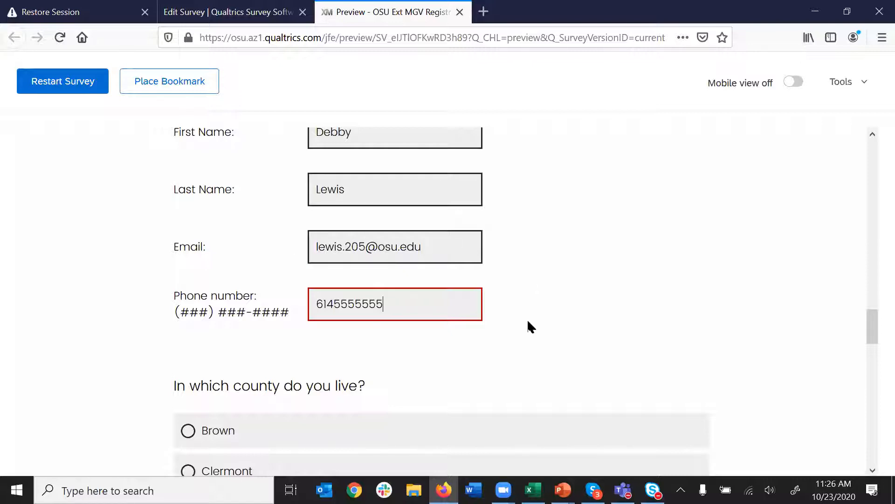
pyautogui.scroll(-5, 530, 326)
pyautogui.click(273, 214)
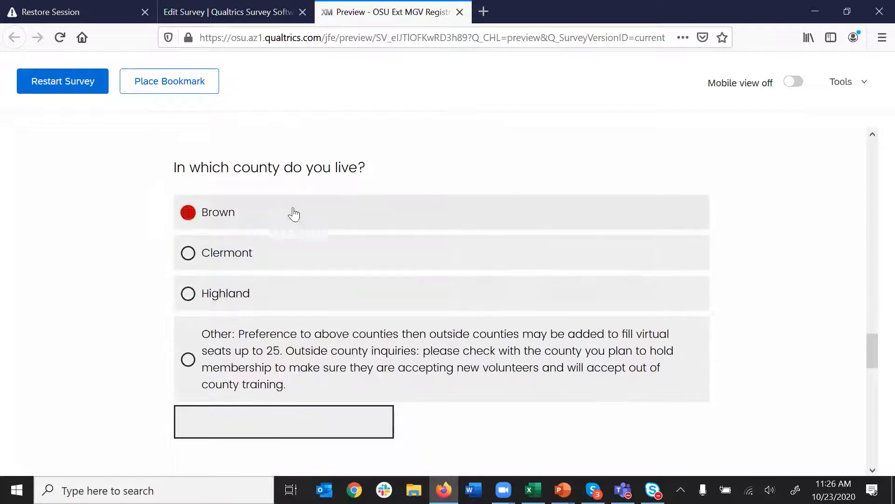
pyautogui.scroll(-5, 547, 329)
pyautogui.scroll(-3, 299, 308)
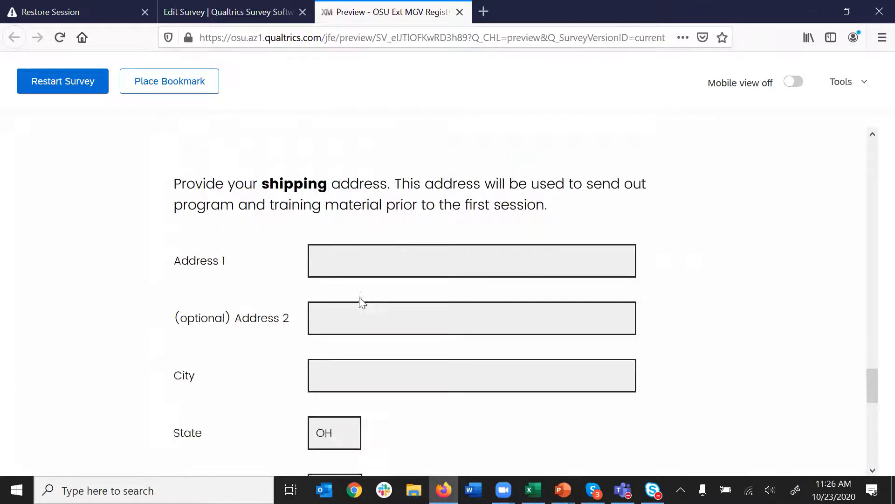
pyautogui.click(400, 213)
pyautogui.write('dfgefrga')
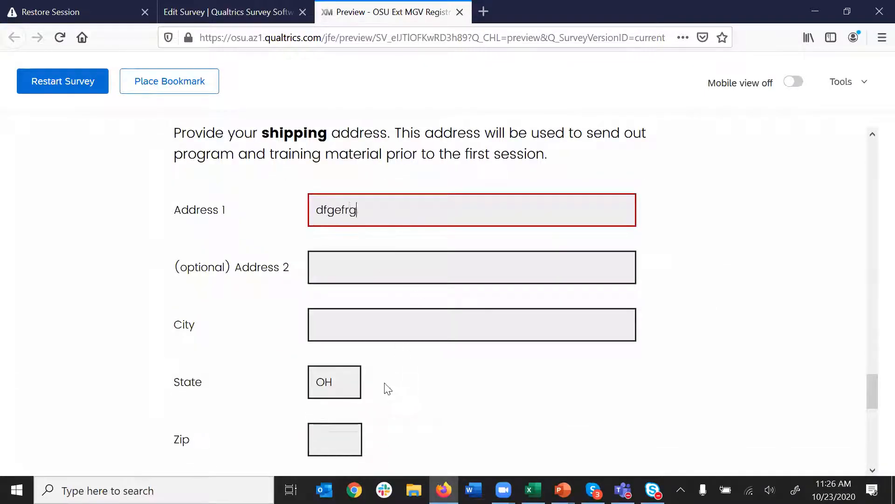
pyautogui.click(390, 324)
pyautogui.write('argerg')
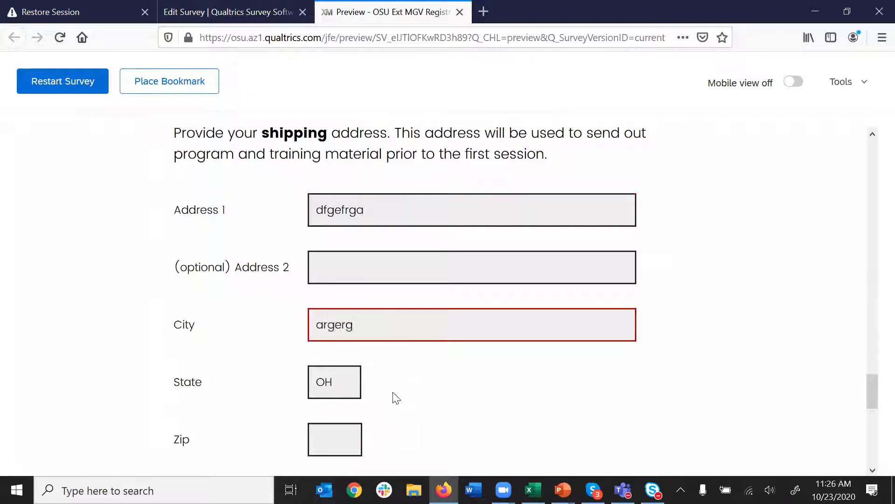
pyautogui.scroll(-3, 392, 396)
pyautogui.click(325, 292)
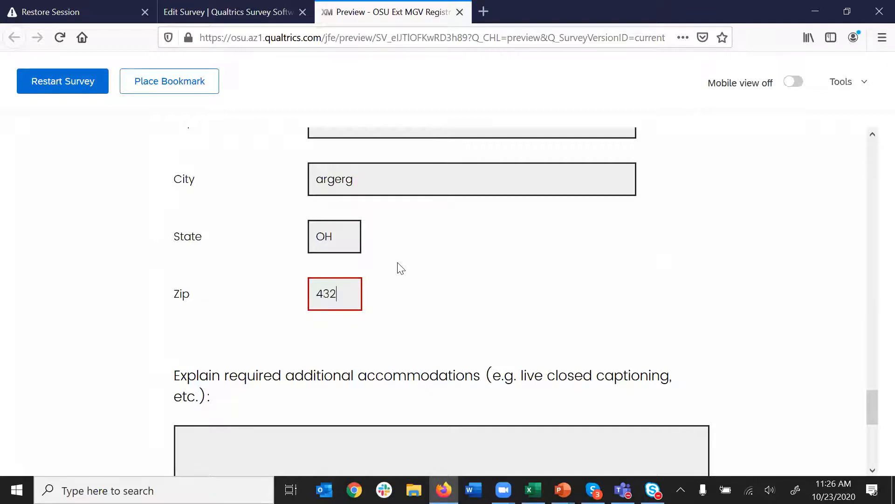
pyautogui.scroll(-5, 422, 294)
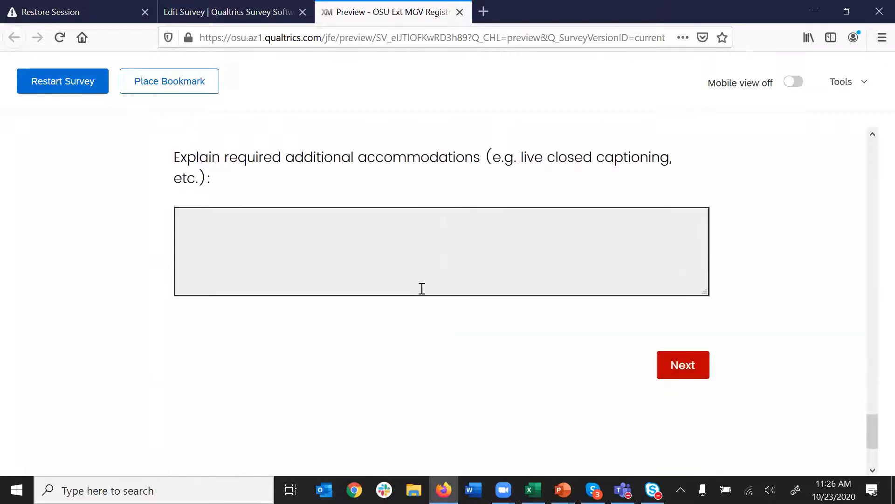
pyautogui.click(676, 371)
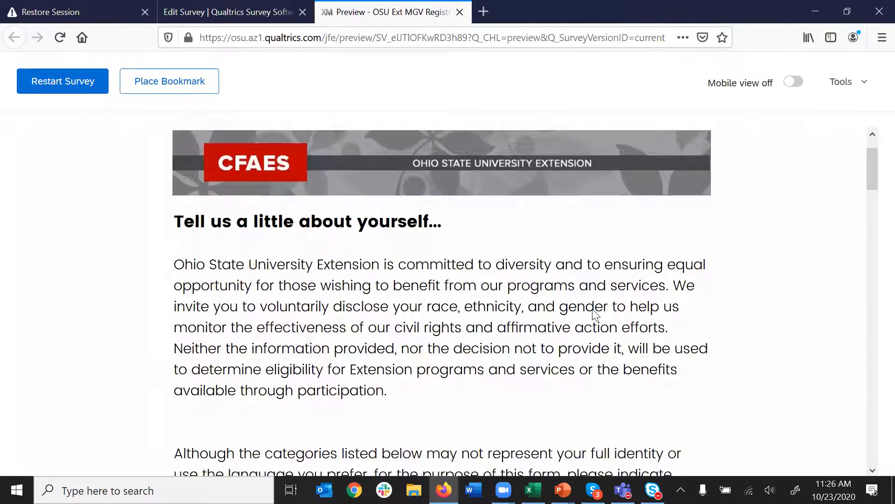
# - Advance through the demographics pages to the payment-method question
pyautogui.scroll(-20, 593, 310)
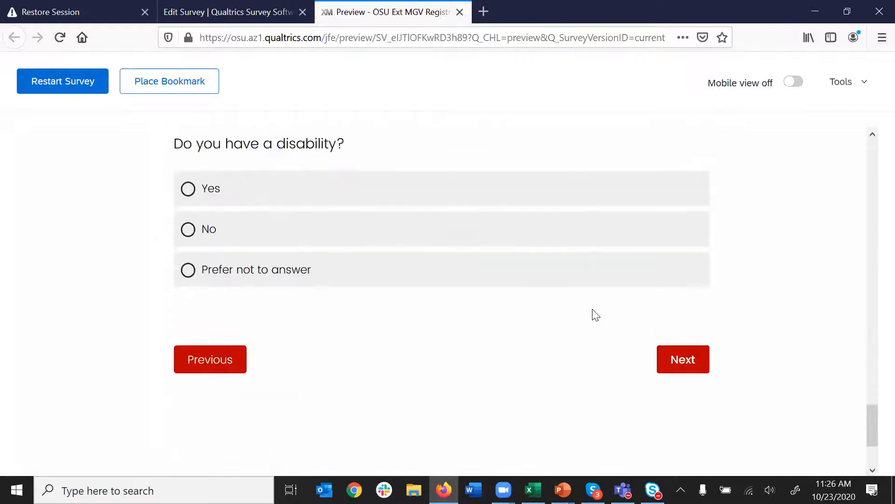
pyautogui.scroll(-3, 596, 315)
pyautogui.click(681, 231)
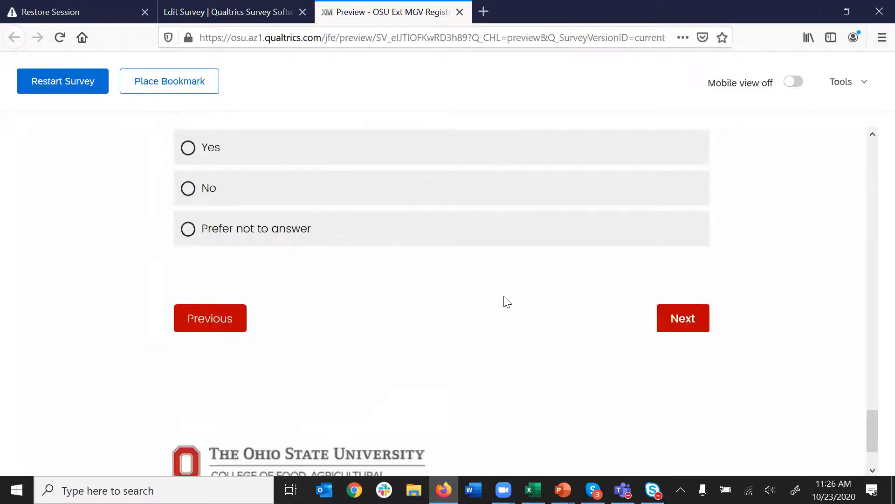
pyautogui.scroll(-20, 378, 409)
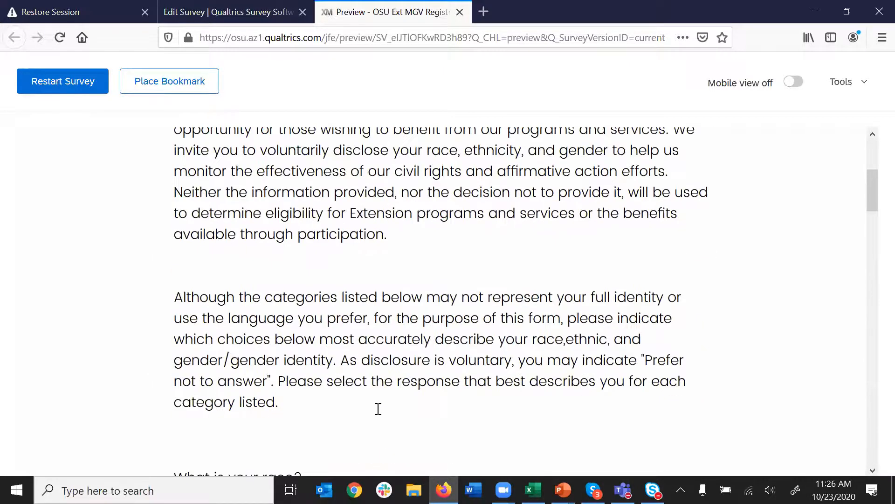
pyautogui.scroll(-3, 378, 414)
pyautogui.click(681, 228)
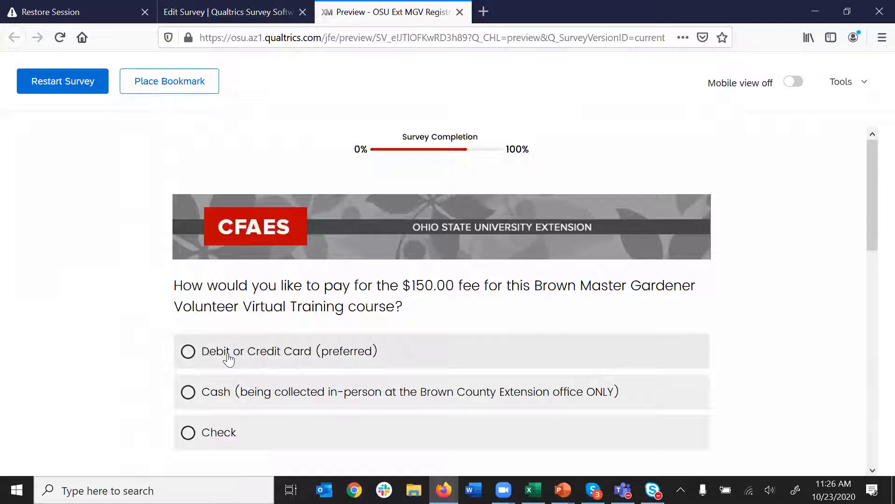
# - Choose Debit or Credit Card and highlight the $150.00 fee and Brown county name
pyautogui.click(282, 356)
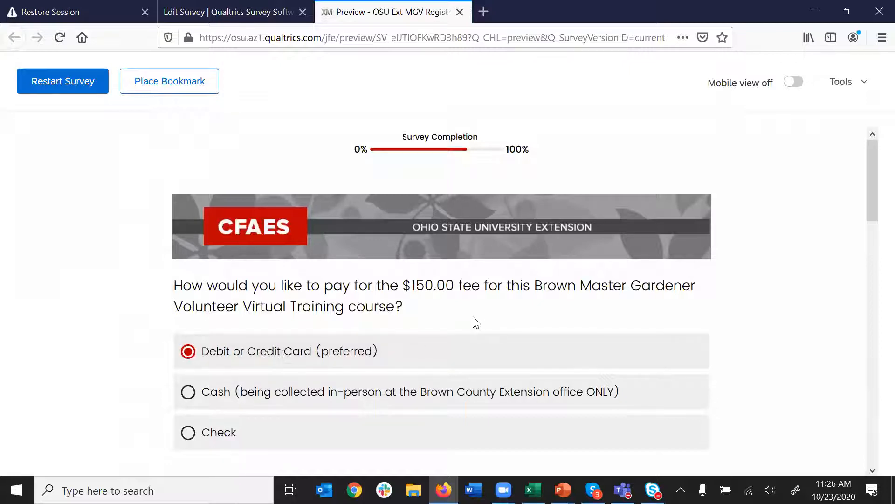
pyautogui.scroll(-3, 475, 321)
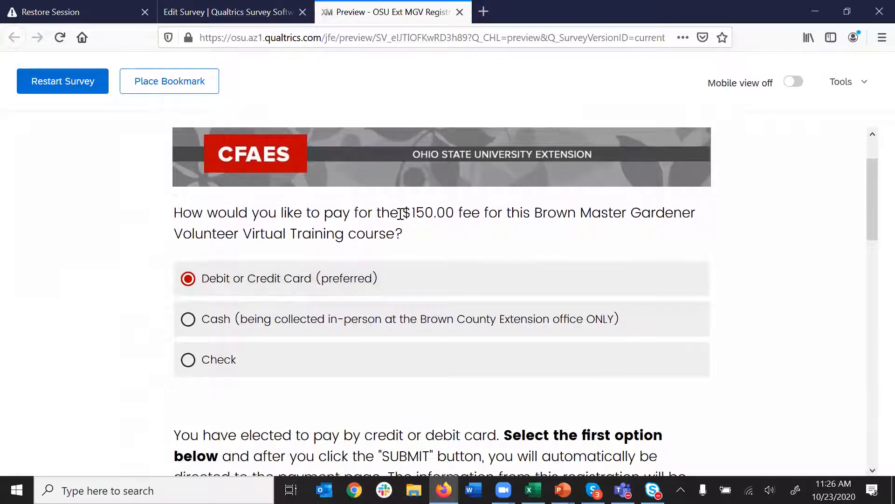
pyautogui.moveTo(403, 213); pyautogui.dragTo(446, 212)
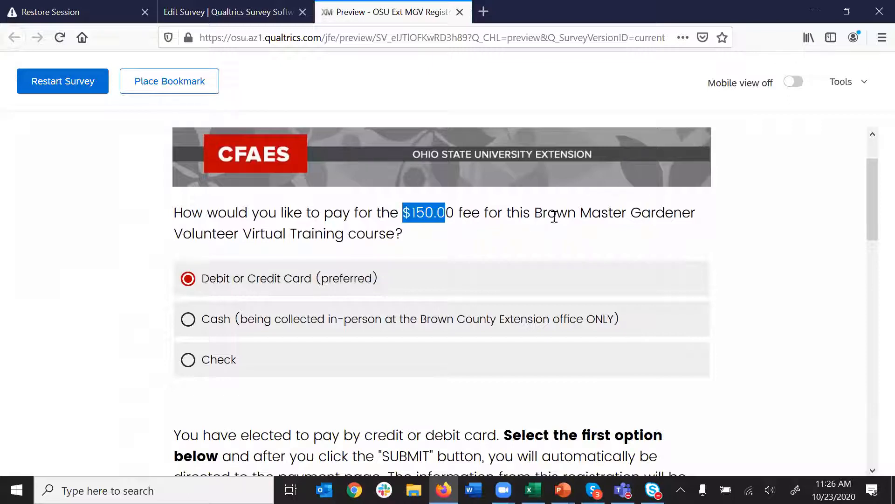
pyautogui.moveTo(538, 213); pyautogui.dragTo(609, 212)
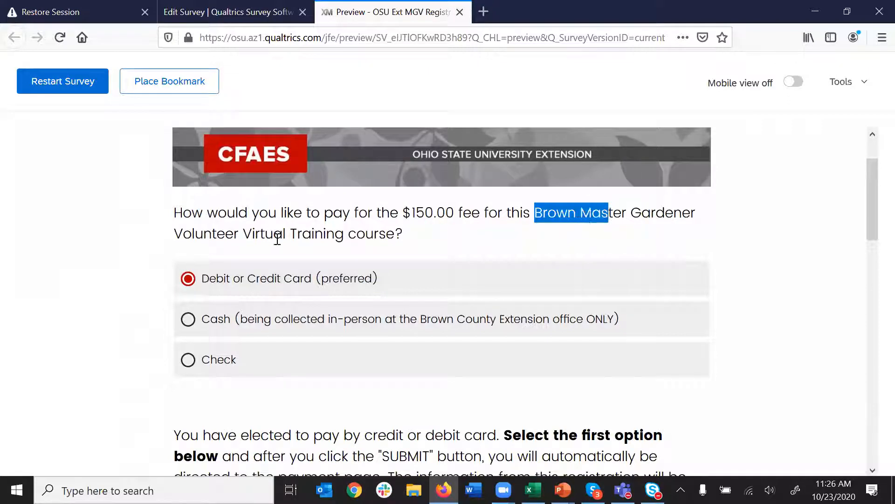
pyautogui.scroll(-4, 393, 359)
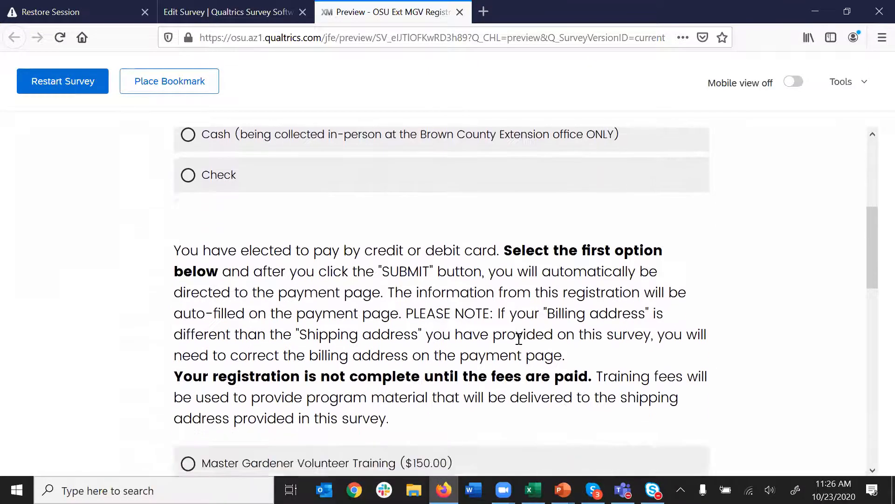
pyautogui.scroll(-4, 519, 339)
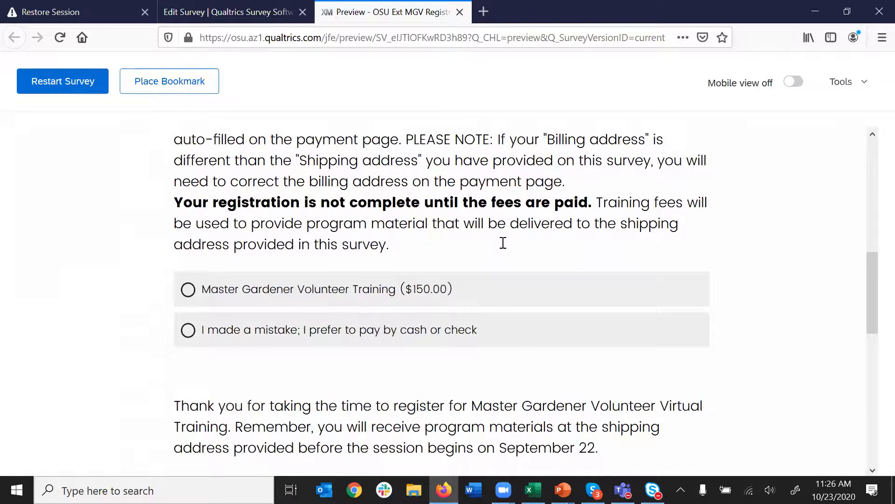
pyautogui.scroll(1, 286, 175)
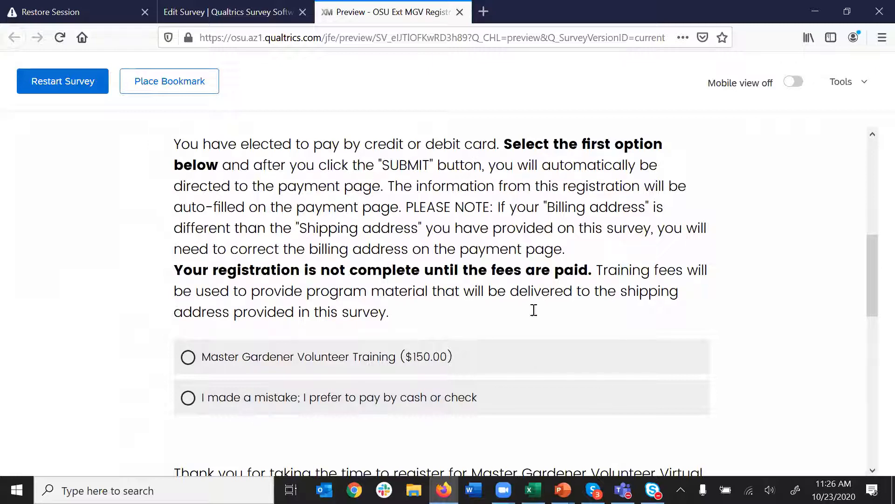
# - Select Master Gardener Volunteer Training ($150.00) and scroll down to the SUBMIT button
pyautogui.click(350, 364)
pyautogui.scroll(-5, 352, 361)
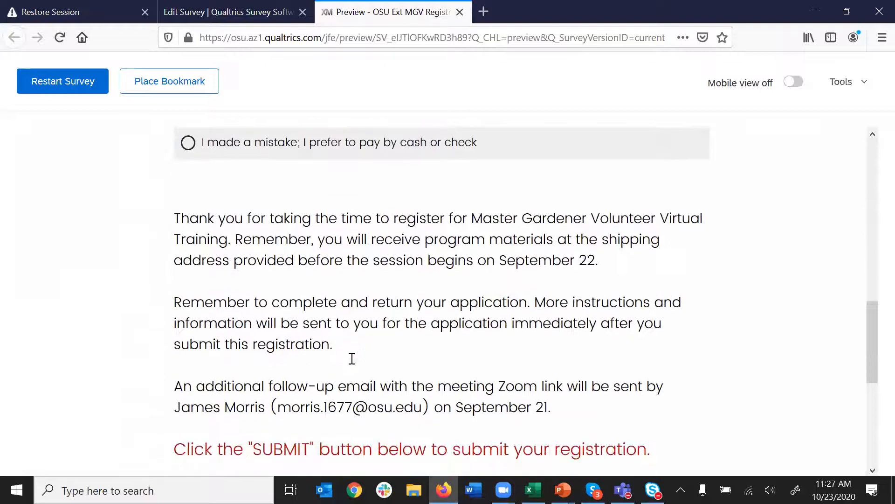
pyautogui.scroll(-1, 352, 359)
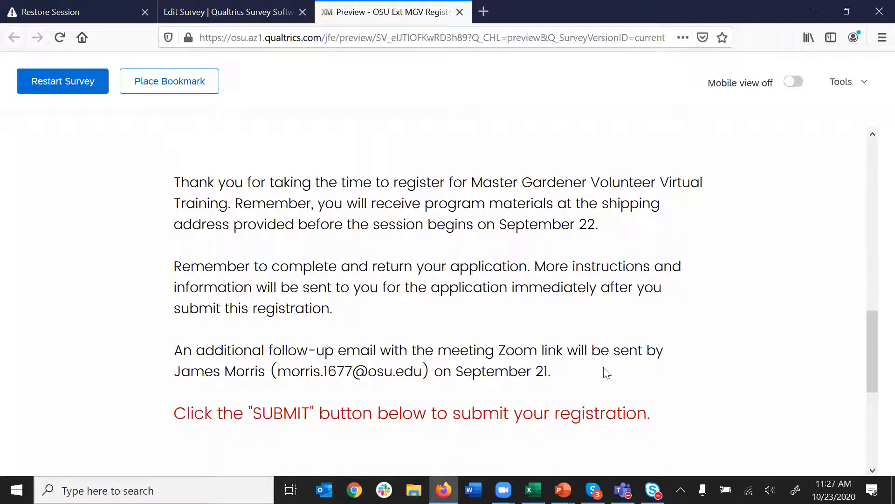
pyautogui.moveTo(183, 373); pyautogui.dragTo(395, 372)
pyautogui.scroll(-3, 529, 370)
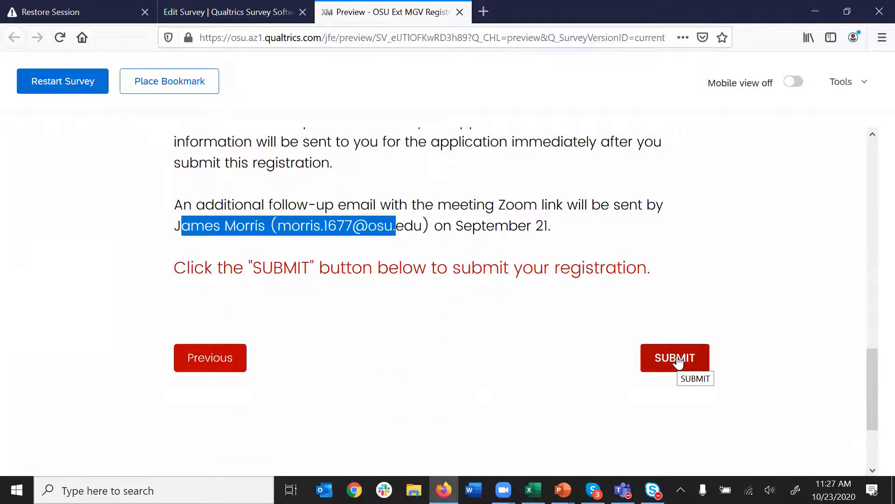
# - Submit the registration and review the prefilled account name, item and $150.00 price in QuikPAY
pyautogui.click(677, 358)
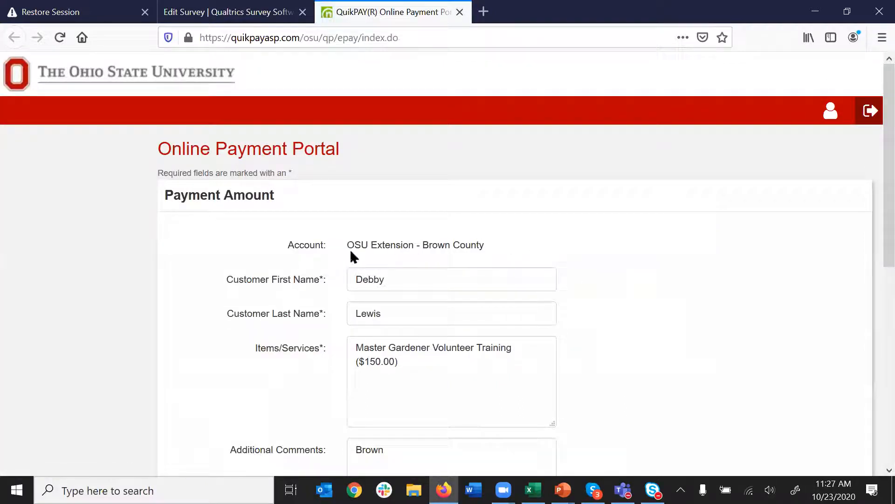
pyautogui.moveTo(352, 245); pyautogui.dragTo(557, 284)
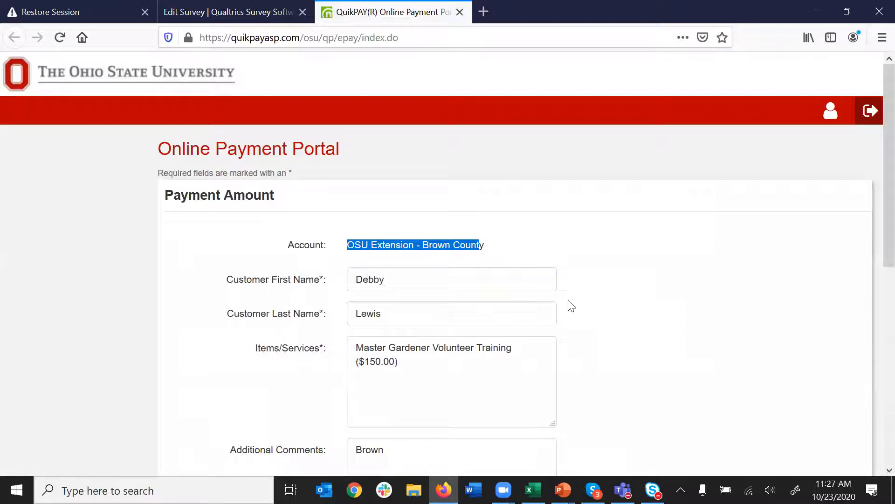
pyautogui.scroll(-3, 642, 329)
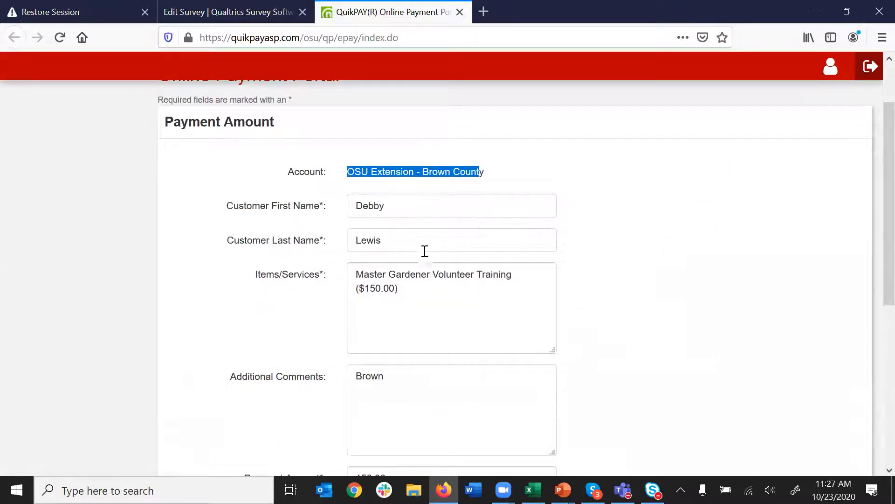
pyautogui.scroll(-3, 451, 226)
pyautogui.moveTo(429, 218); pyautogui.dragTo(351, 201)
pyautogui.click(689, 267)
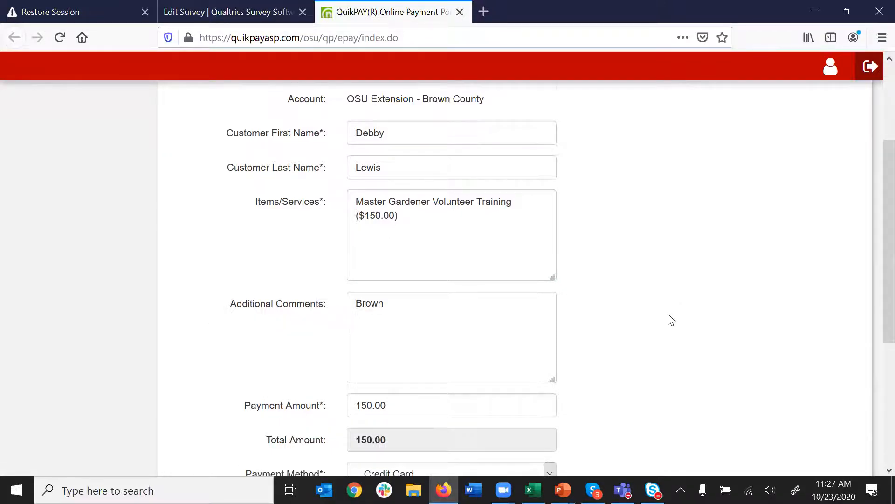
# - Check the prefilled comments and continue to the Provide Credit Card Information page
pyautogui.scroll(-3, 670, 319)
pyautogui.moveTo(398, 155); pyautogui.dragTo(358, 158)
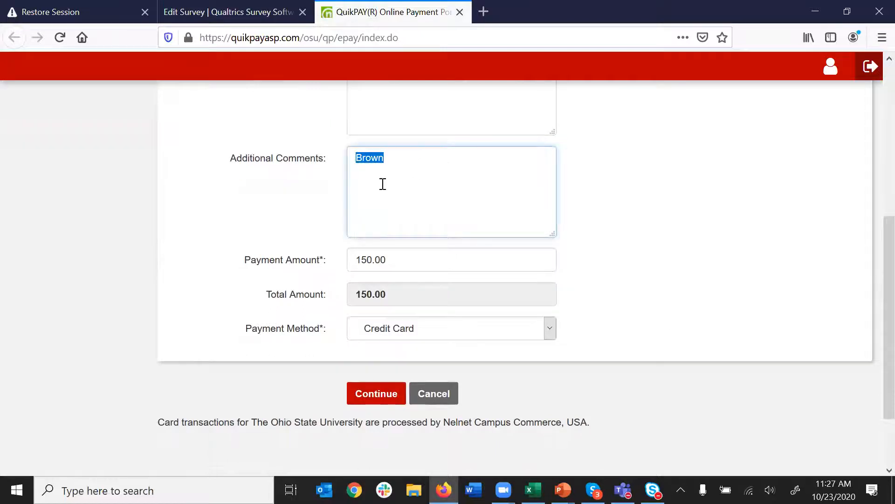
pyautogui.click(404, 197)
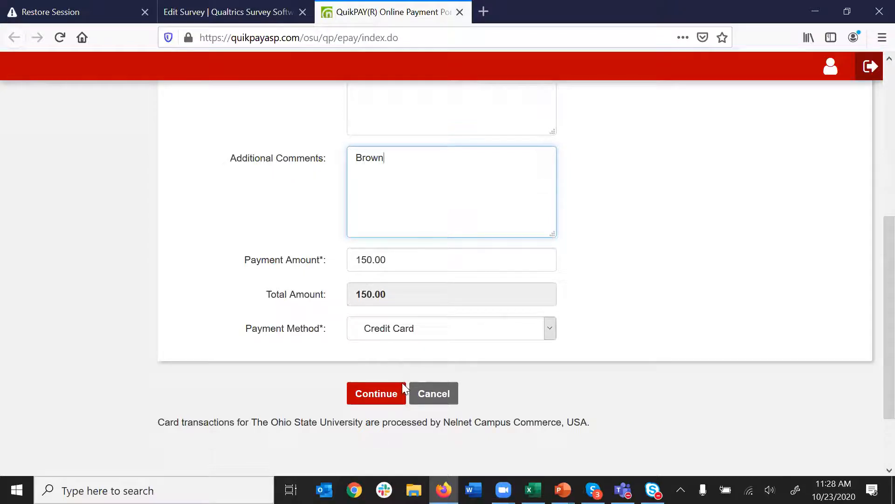
pyautogui.click(397, 394)
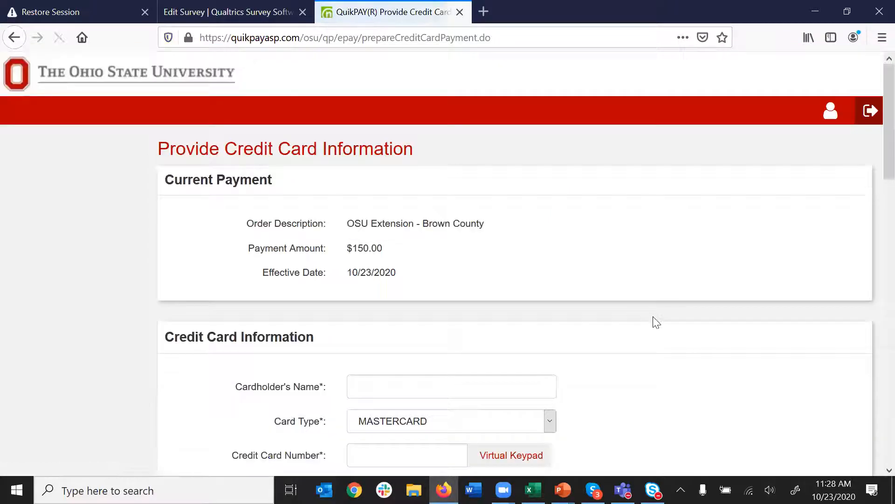
# - Scroll through the credit card page, then go back to the 150.00 payment form
pyautogui.scroll(-4, 469, 333)
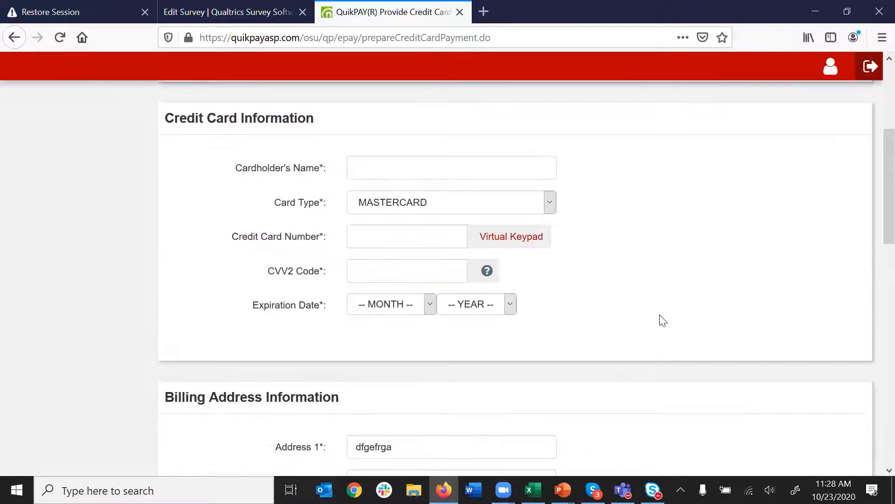
pyautogui.scroll(-4, 660, 320)
pyautogui.scroll(-3, 457, 260)
pyautogui.scroll(-2, 679, 292)
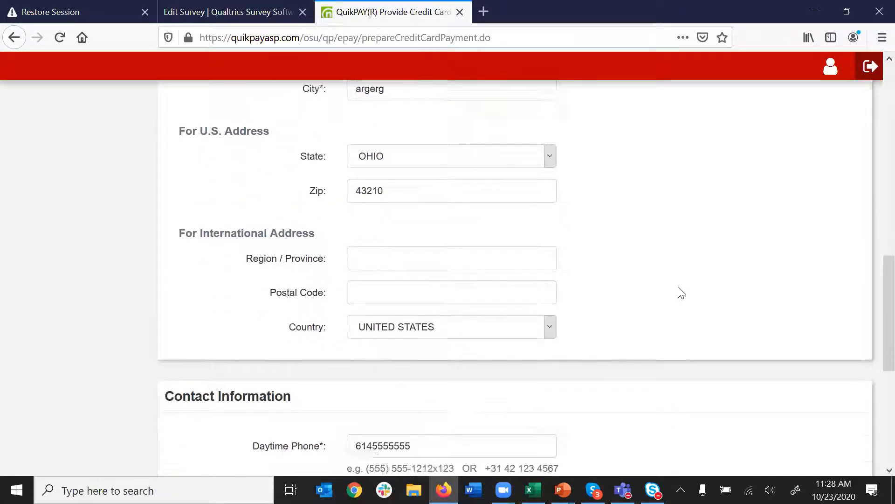
pyautogui.scroll(3, 680, 292)
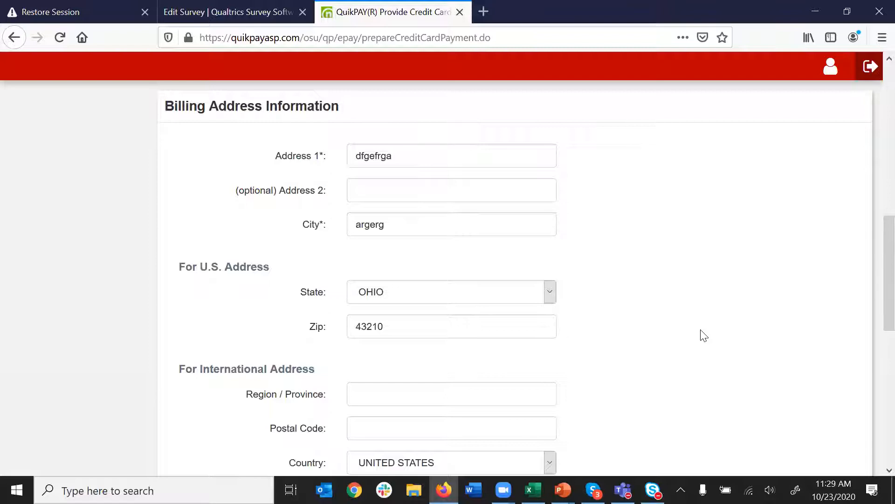
pyautogui.scroll(-3, 704, 336)
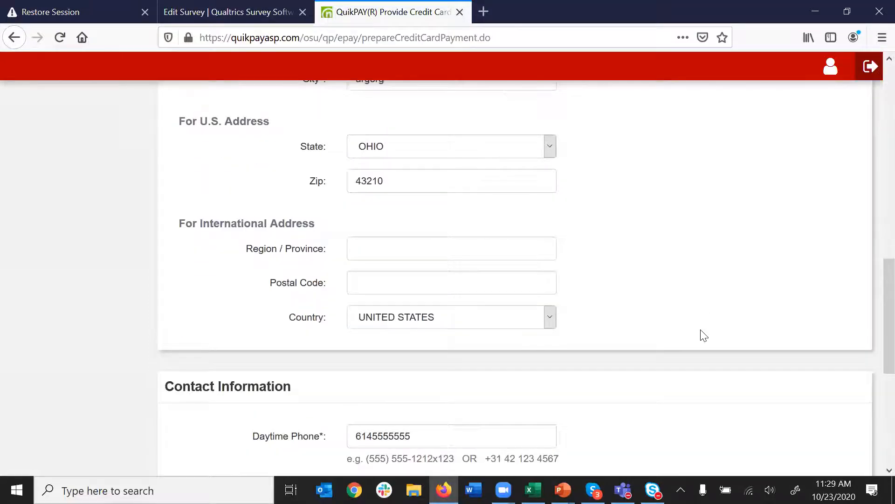
pyautogui.scroll(-2, 704, 335)
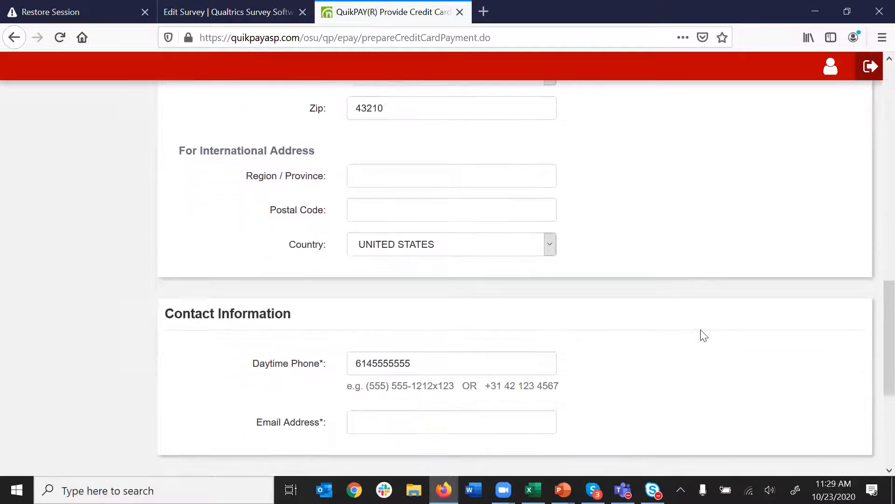
pyautogui.scroll(-2, 704, 336)
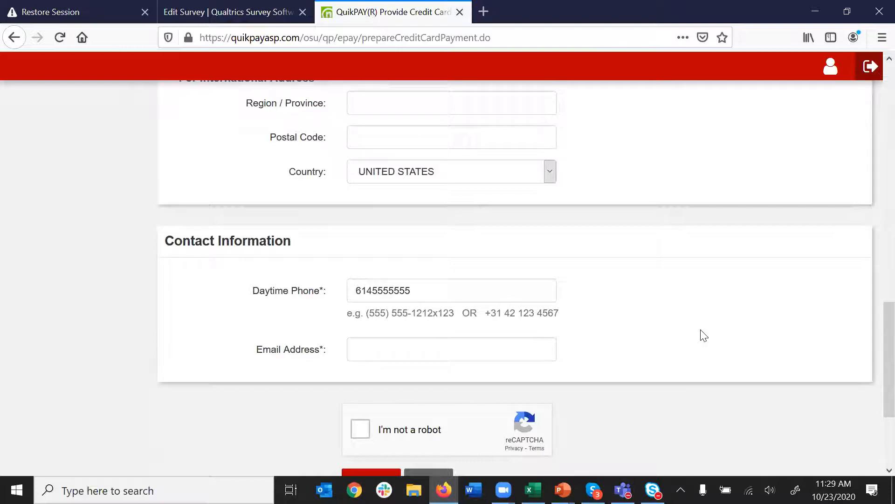
pyautogui.scroll(-3, 751, 339)
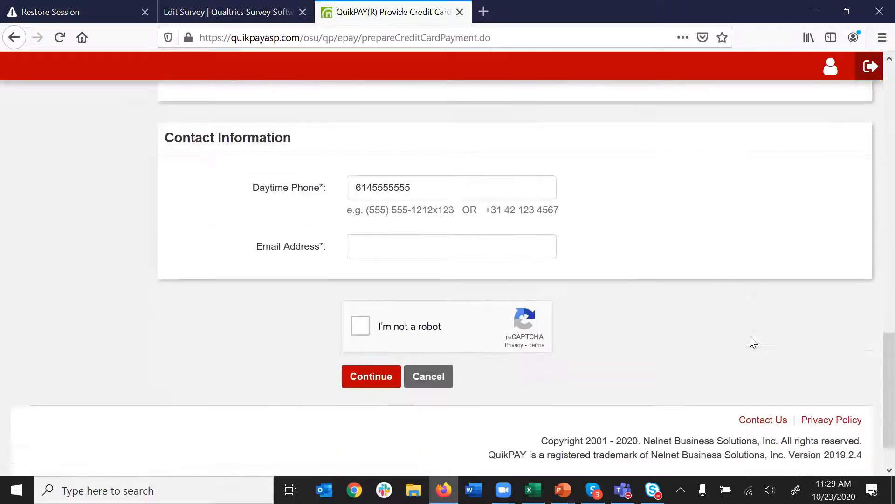
pyautogui.scroll(5, 306, 224)
pyautogui.click(13, 38)
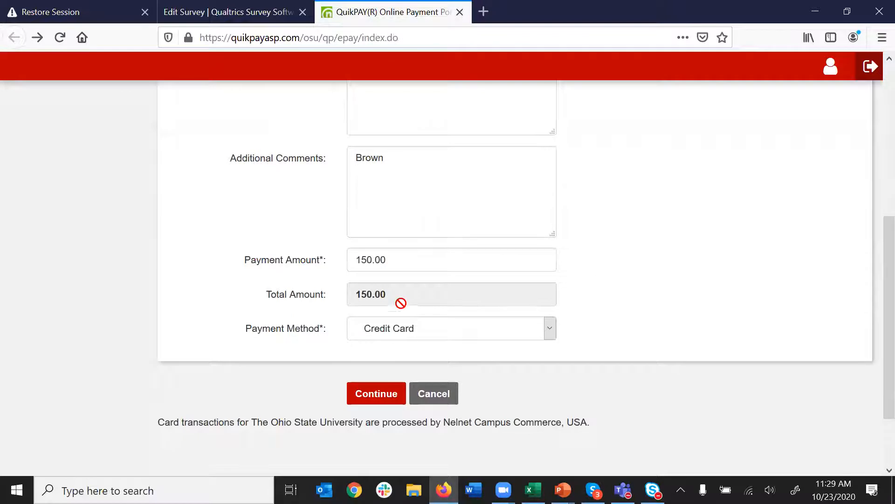
pyautogui.click(346, 259)
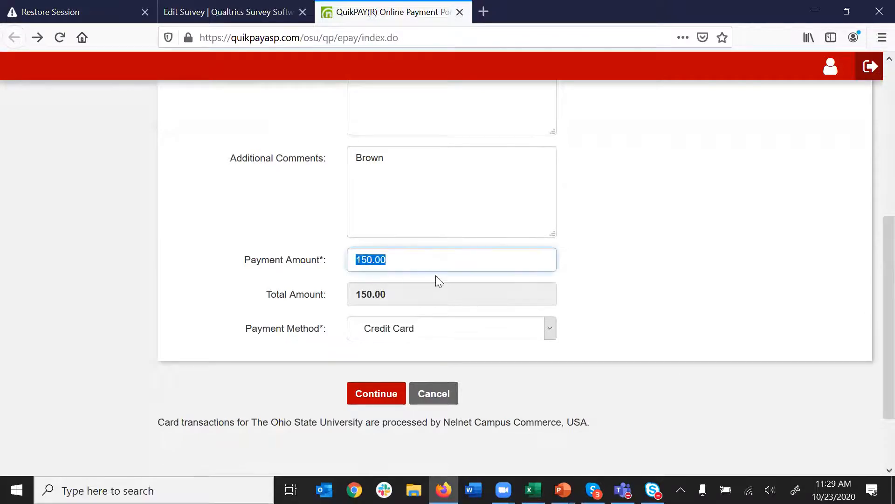
pyautogui.click(369, 260)
pyautogui.press('BackSpace')
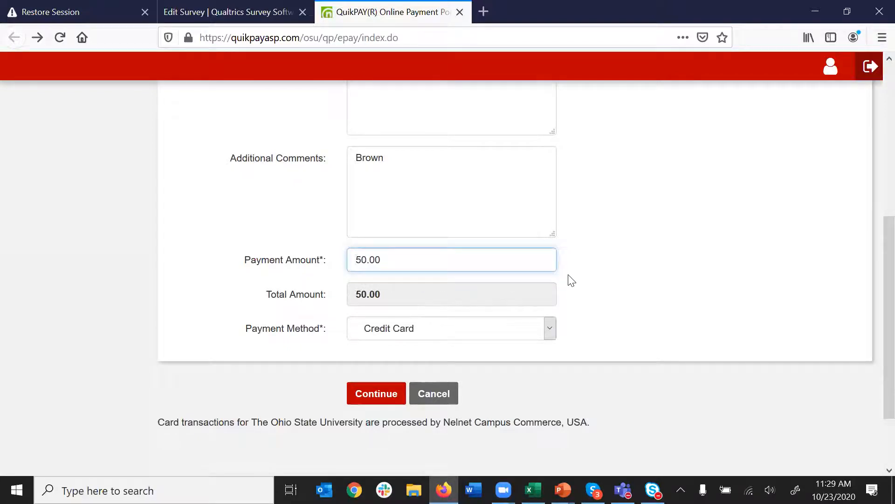
pyautogui.write('1')
pyautogui.click(622, 283)
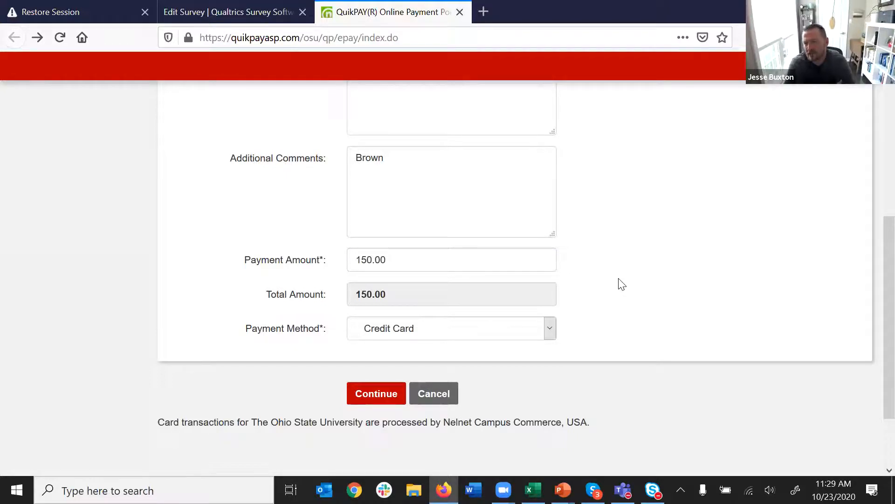
pyautogui.scroll(3, 623, 284)
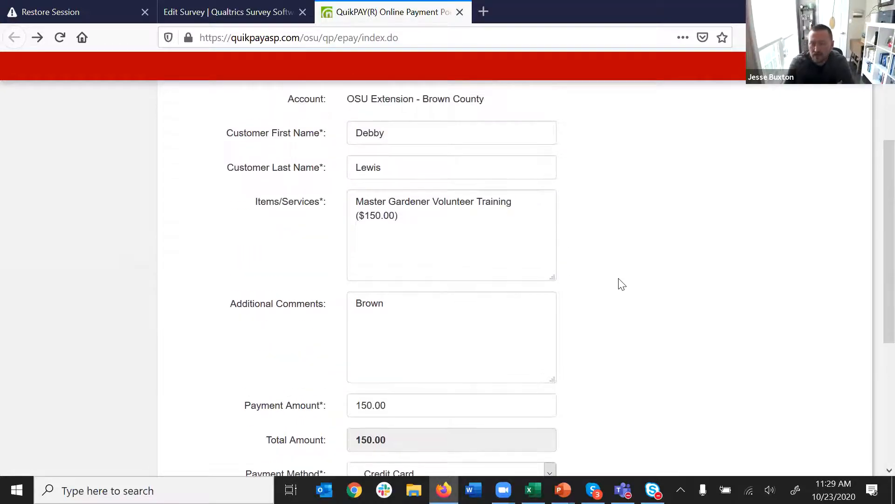
pyautogui.scroll(3, 622, 283)
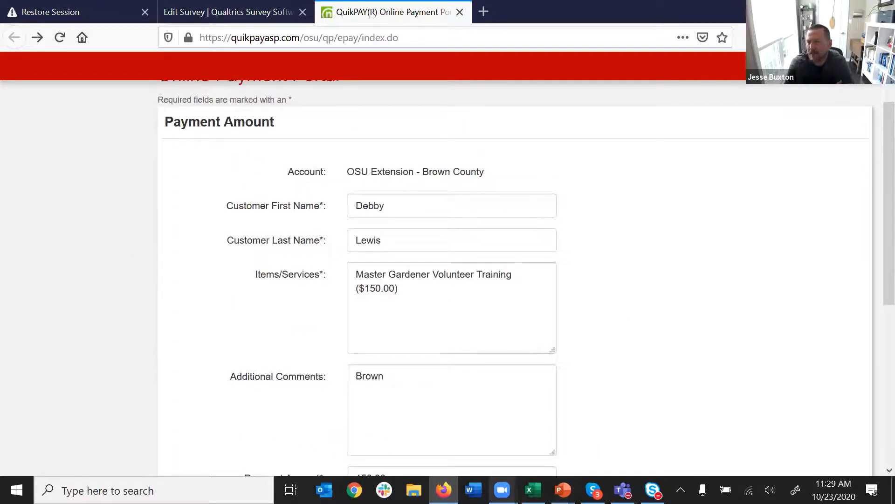
pyautogui.moveTo(502, 490)
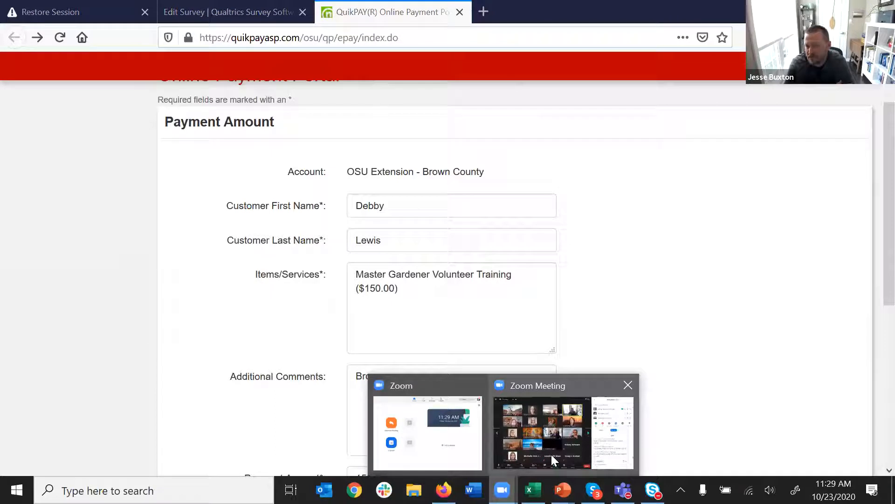
pyautogui.click(563, 432)
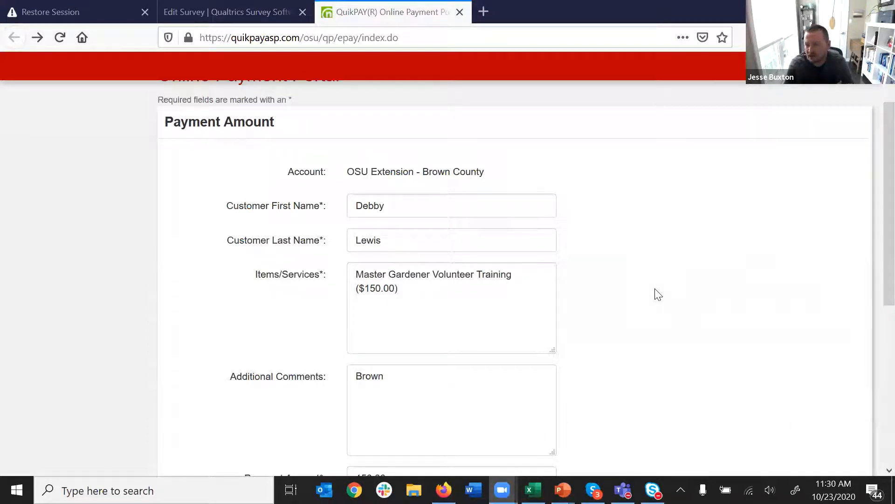
pyautogui.scroll(-2, 658, 294)
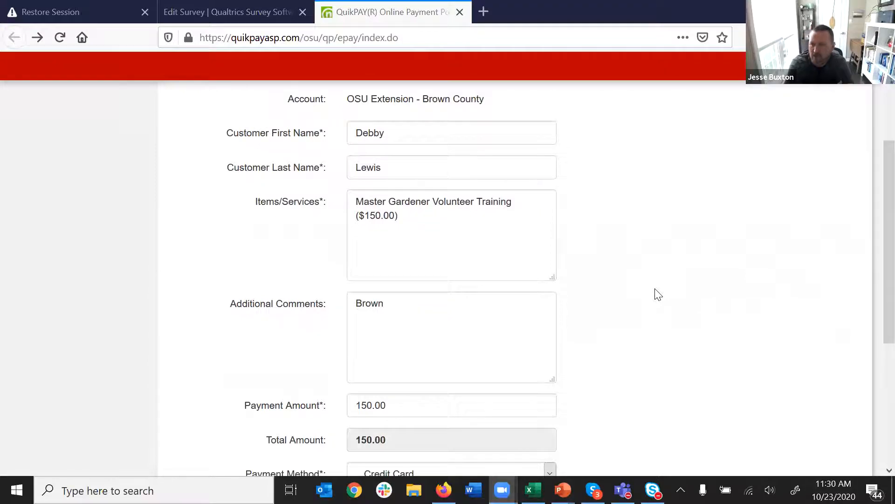
pyautogui.scroll(-3, 658, 294)
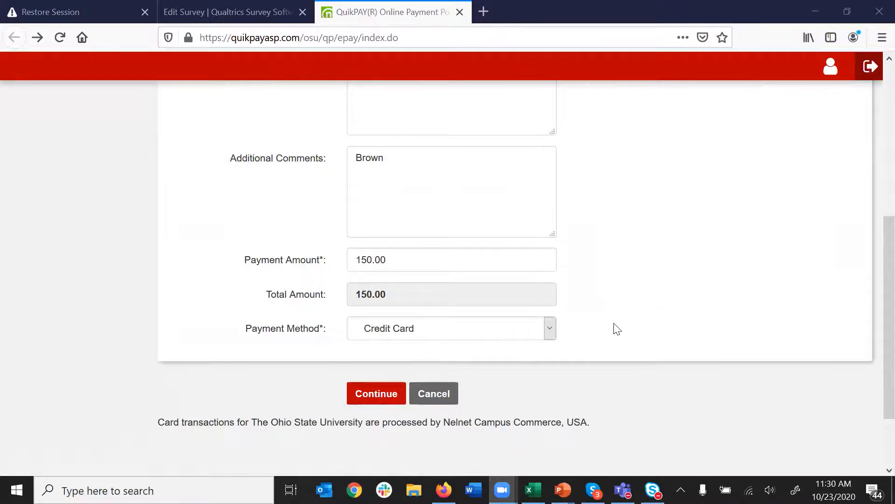
pyautogui.scroll(3, 616, 328)
pyautogui.scroll(3, 615, 328)
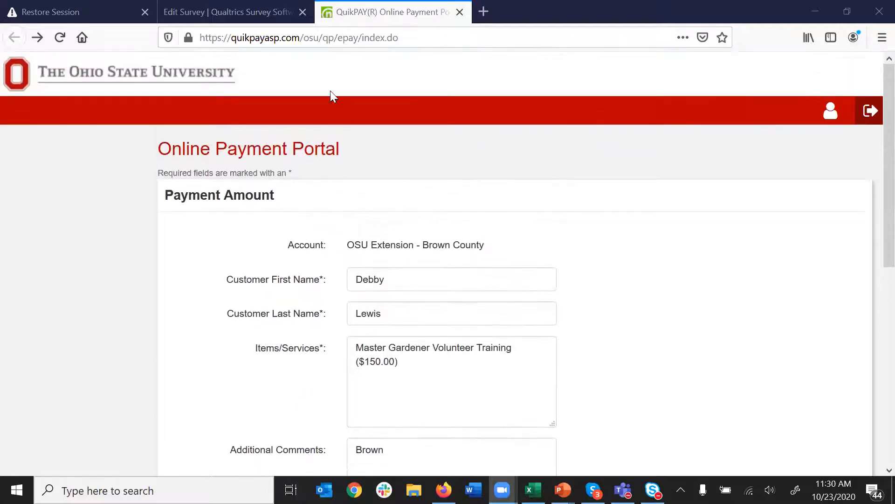
# - Switch to the Qualtrics survey editor and open Survey Flow for the Master Gardener survey
pyautogui.click(250, 7)
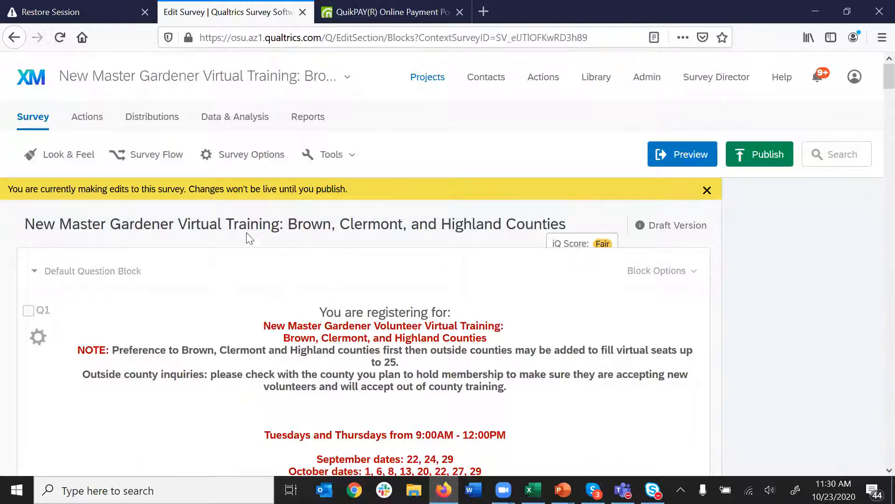
pyautogui.click(158, 158)
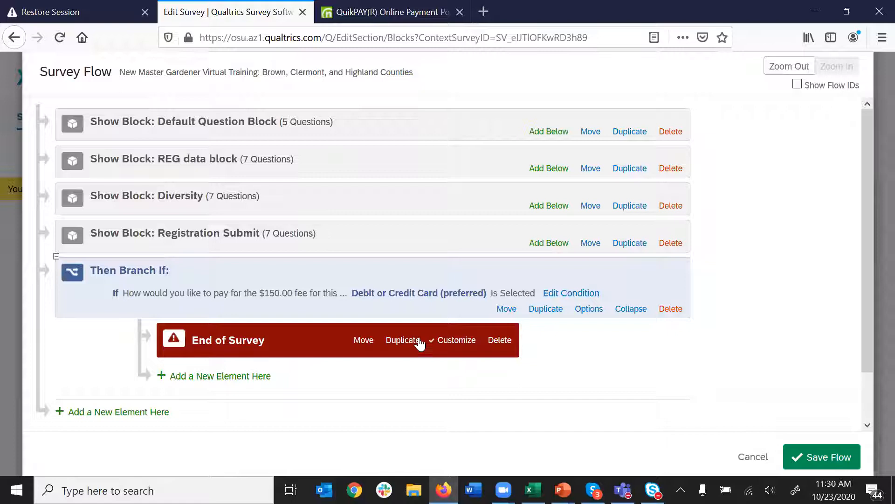
# - Review the End of Survey redirect URL, close it unchanged, and cancel out of Survey Flow
pyautogui.click(457, 345)
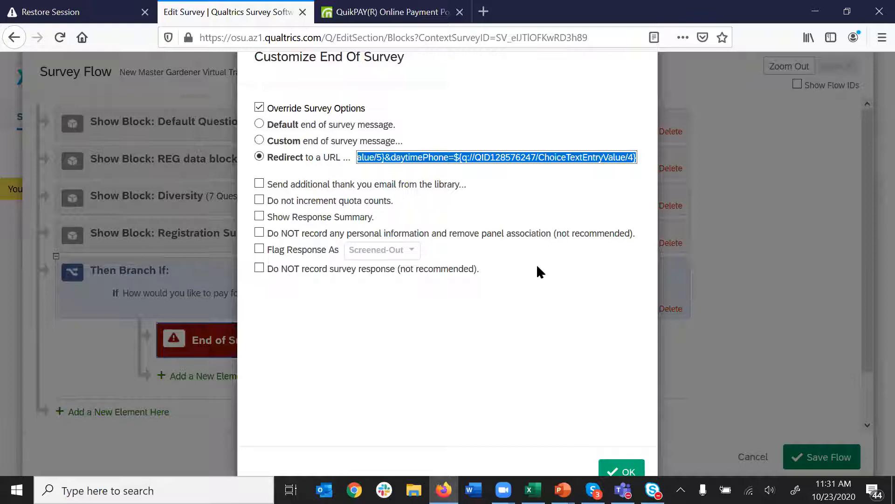
pyautogui.click(627, 468)
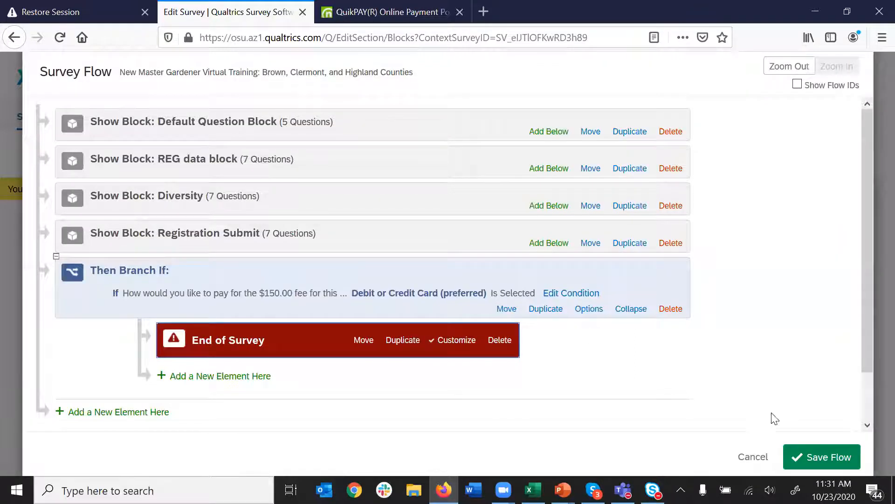
pyautogui.scroll(-2, 693, 368)
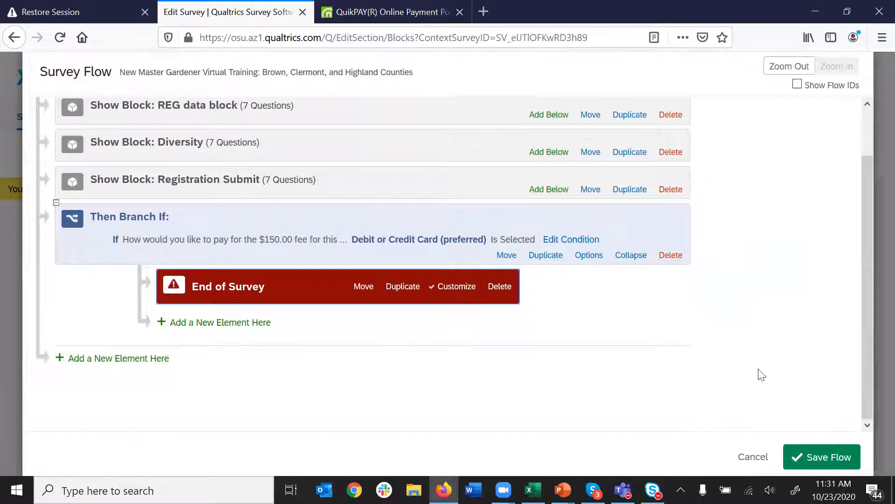
pyautogui.click(822, 457)
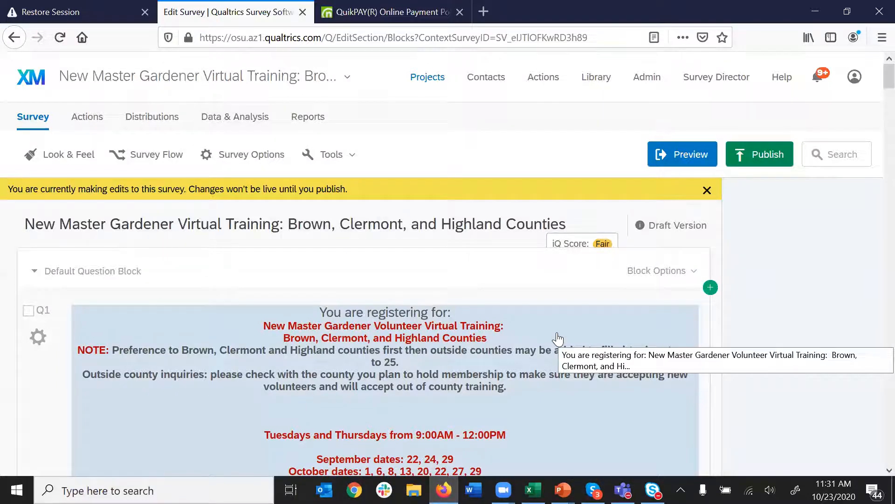
# - Close the QuikPAY tab and open the Agricultural Lender Seminar - Defiance Co survey at Q1
pyautogui.click(422, 78)
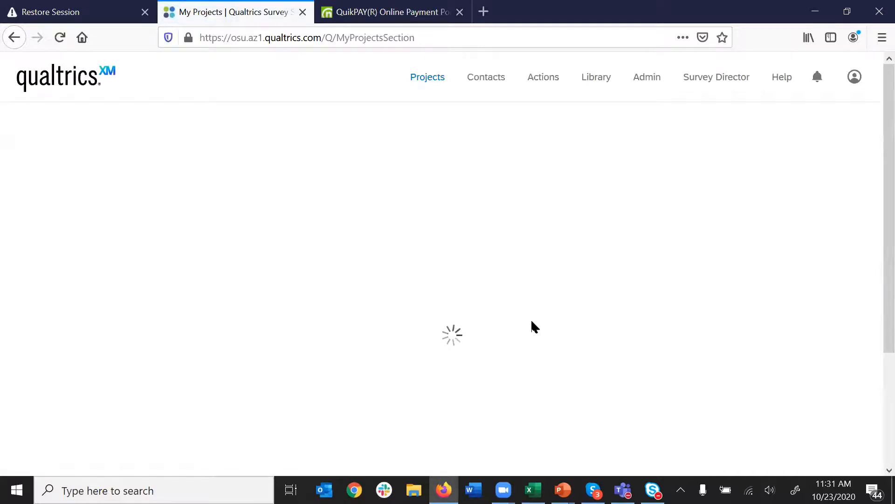
pyautogui.click(460, 12)
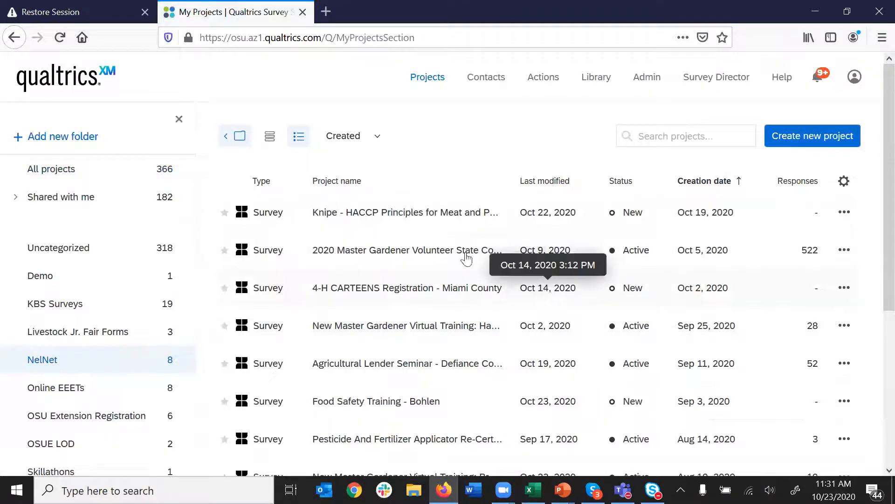
pyautogui.scroll(-1, 383, 383)
pyautogui.scroll(-3, 382, 380)
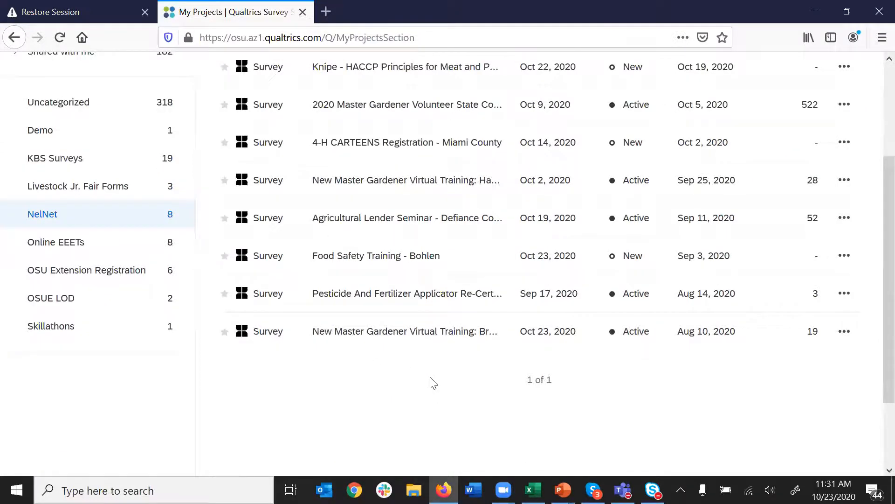
pyautogui.scroll(2, 434, 383)
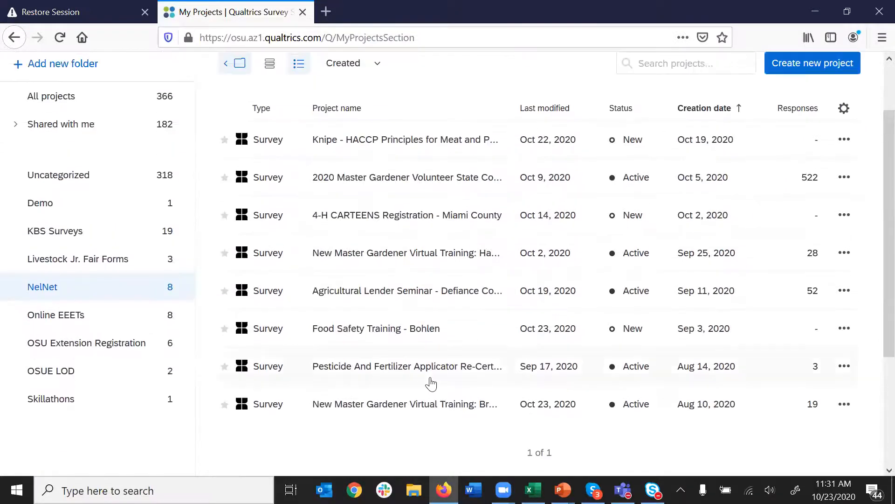
pyautogui.click(401, 293)
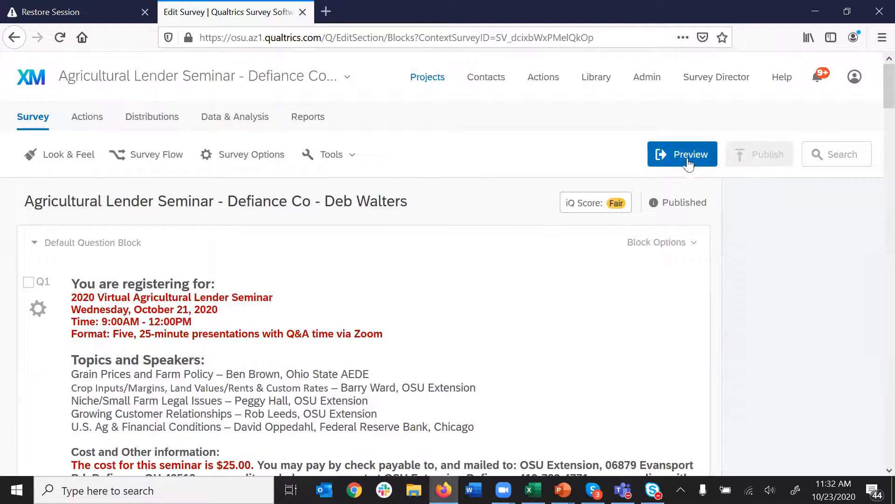
pyautogui.click(551, 358)
pyautogui.scroll(-2, 546, 360)
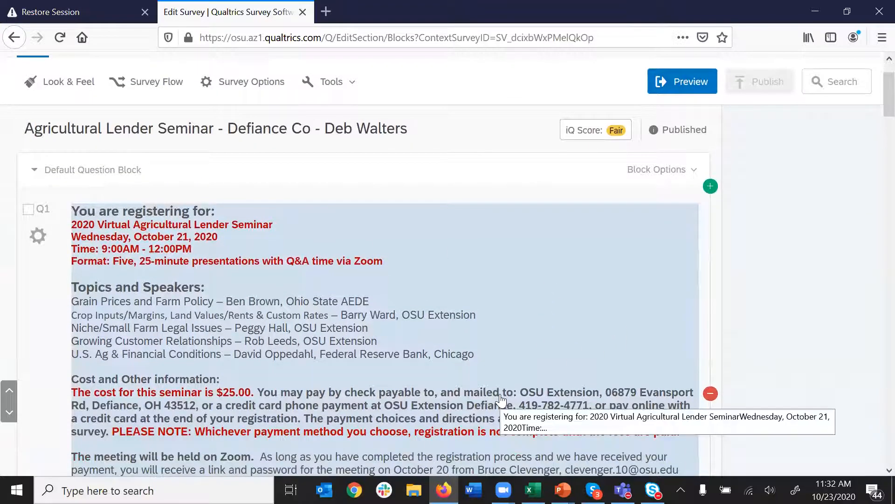
pyautogui.scroll(-1, 501, 400)
pyautogui.scroll(-1, 500, 400)
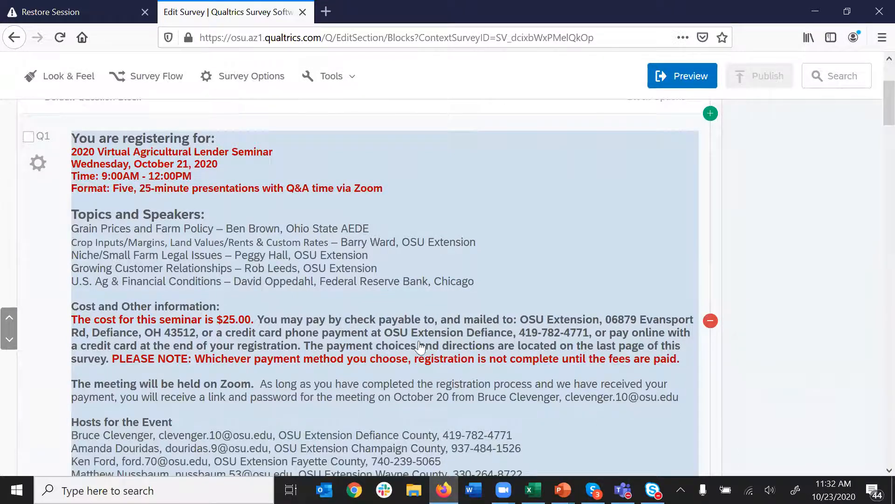
pyautogui.scroll(-2, 434, 392)
pyautogui.scroll(-2, 434, 389)
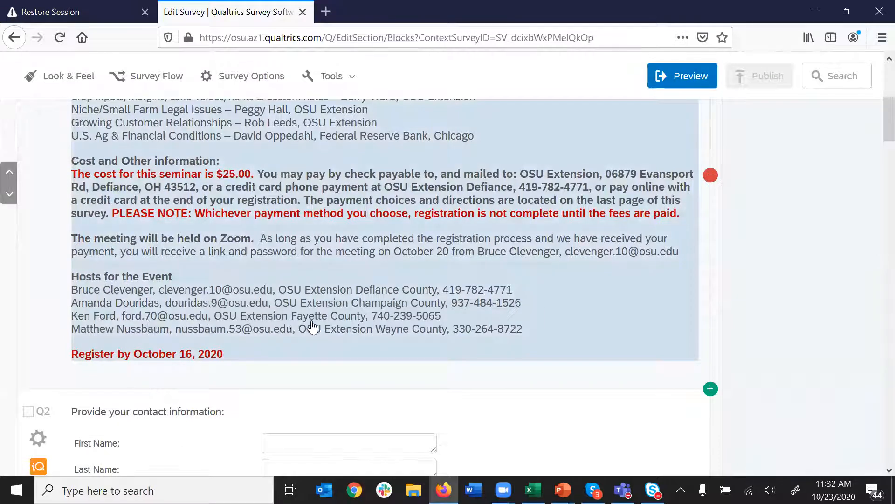
pyautogui.scroll(-6, 567, 355)
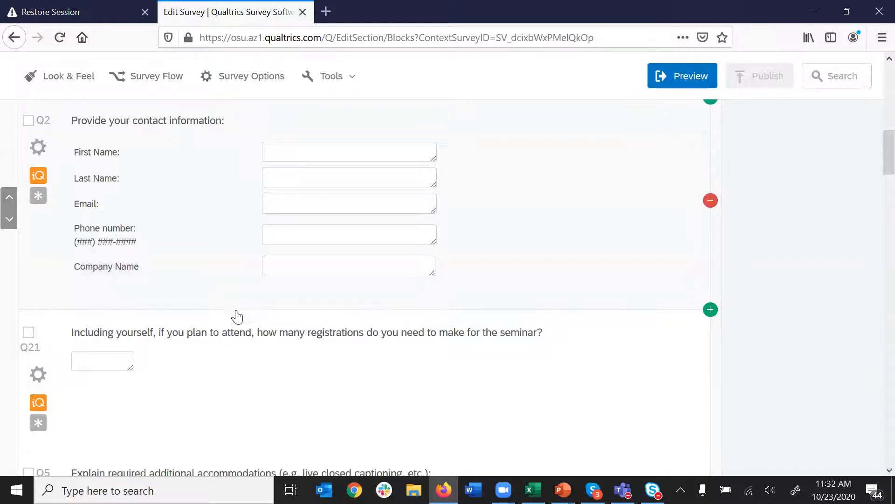
pyautogui.scroll(-3, 238, 322)
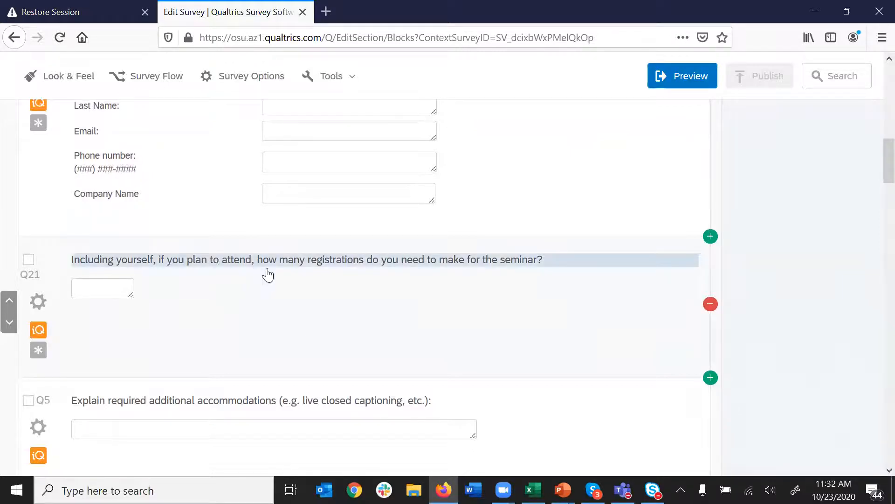
pyautogui.click(367, 320)
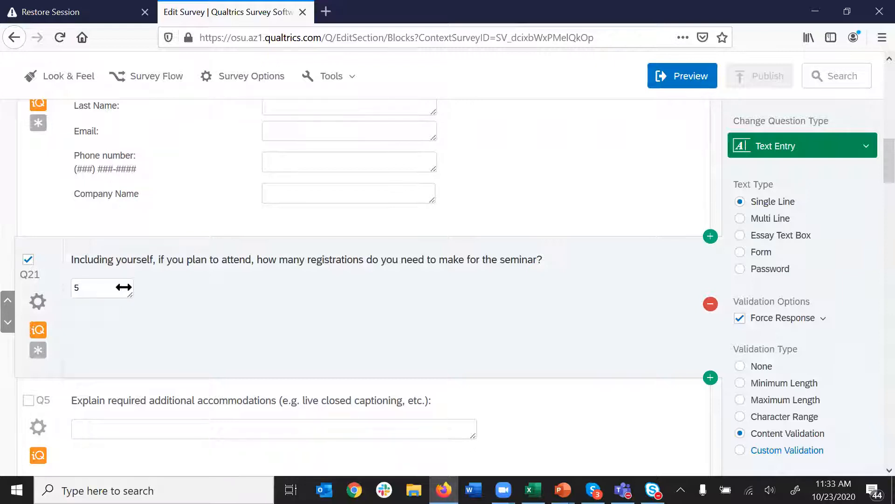
pyautogui.scroll(8, 192, 263)
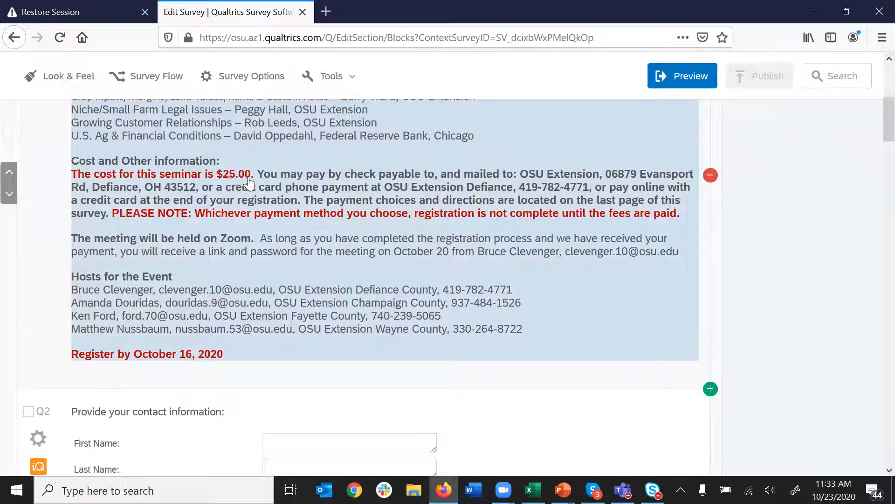
pyautogui.scroll(-6, 266, 279)
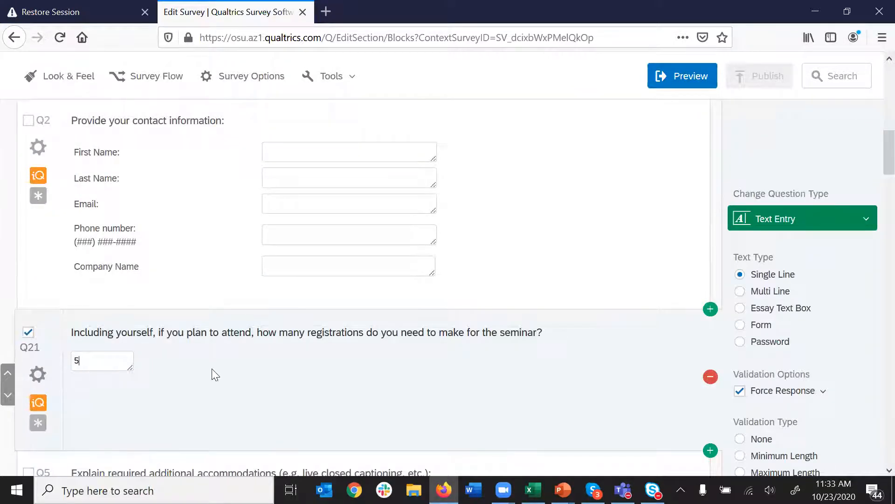
pyautogui.scroll(-3, 229, 368)
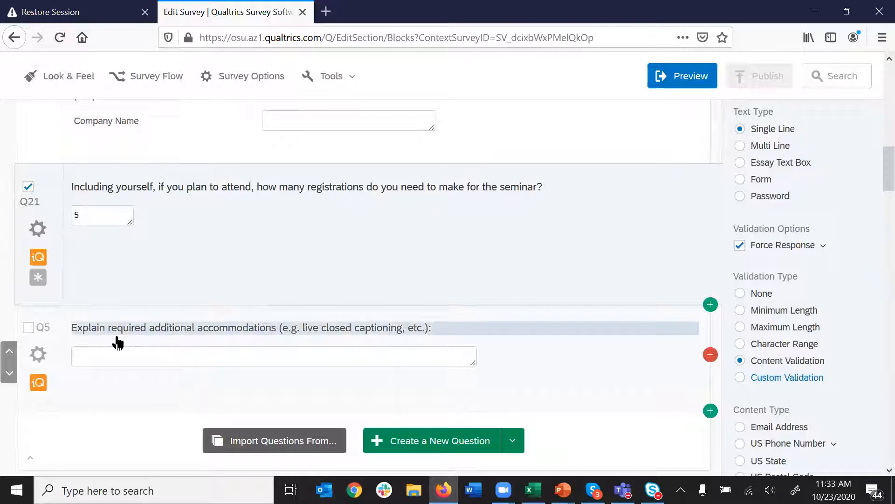
pyautogui.scroll(-2, 259, 361)
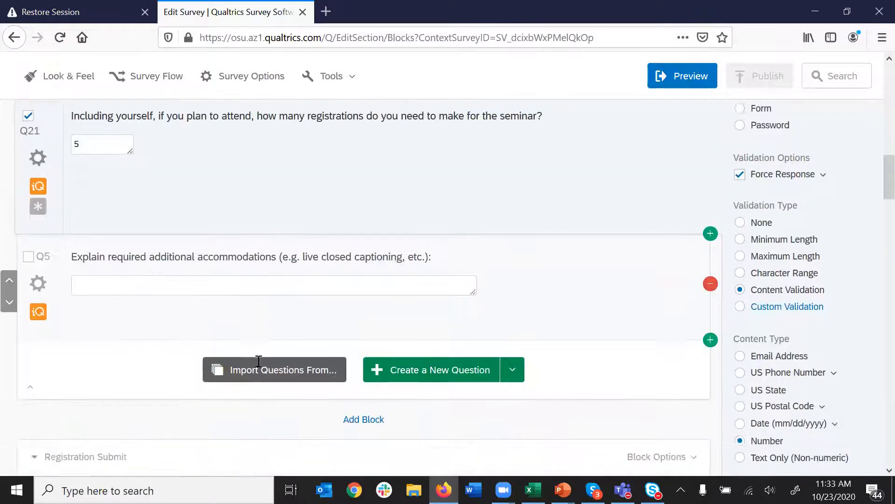
pyautogui.scroll(-8, 258, 362)
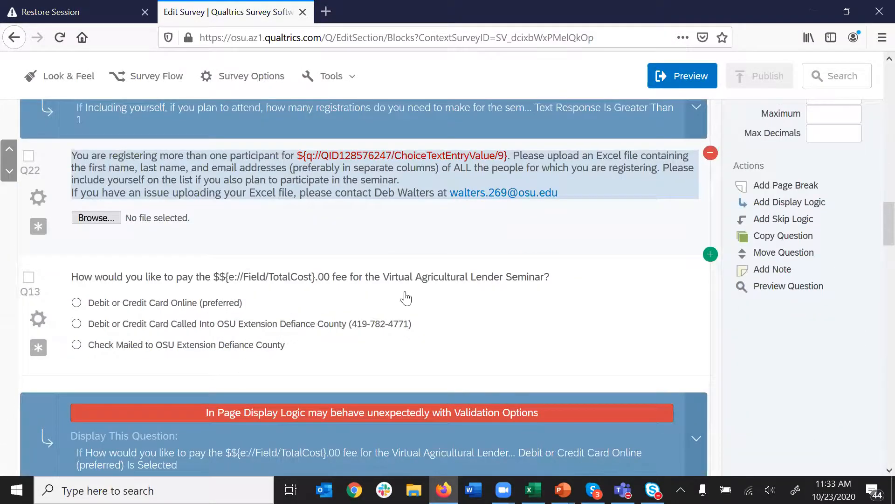
pyautogui.scroll(1, 406, 298)
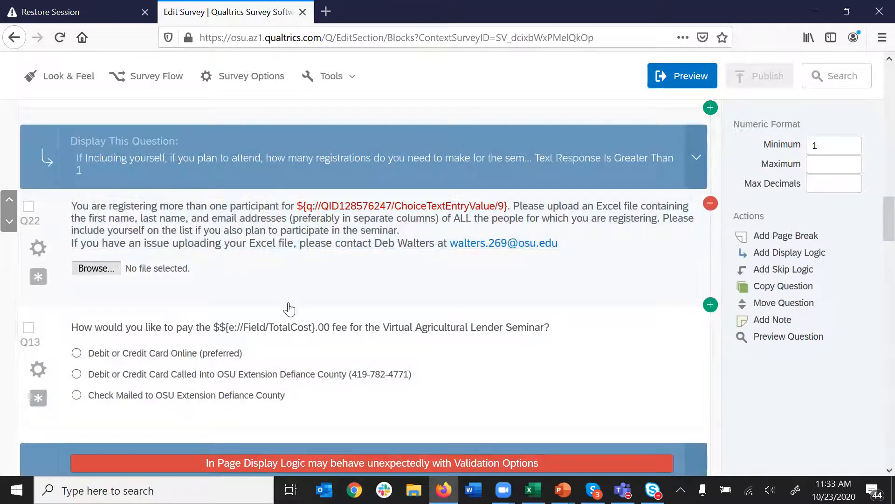
pyautogui.scroll(2, 289, 308)
pyautogui.scroll(3, 289, 308)
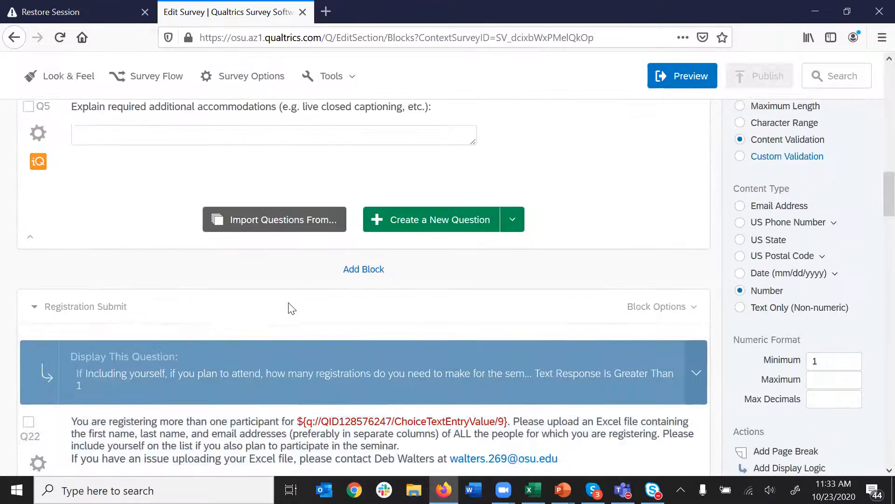
pyautogui.scroll(-4, 289, 308)
pyautogui.scroll(-2, 289, 309)
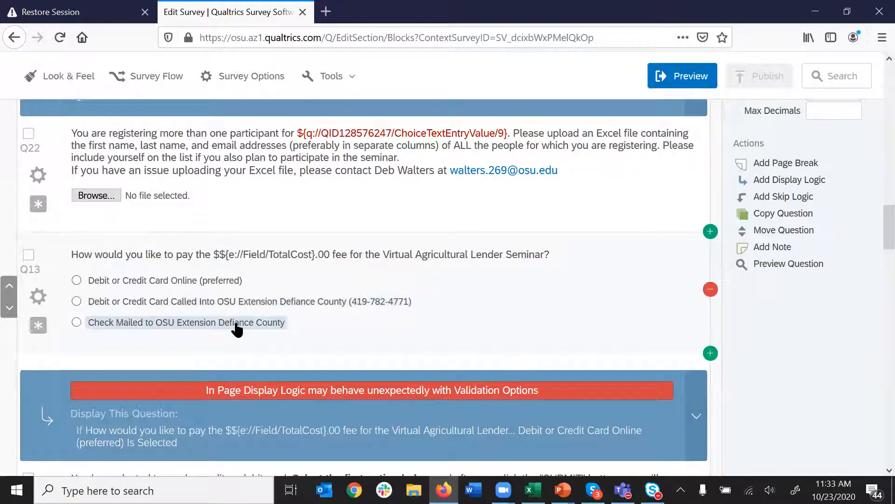
pyautogui.scroll(-4, 237, 329)
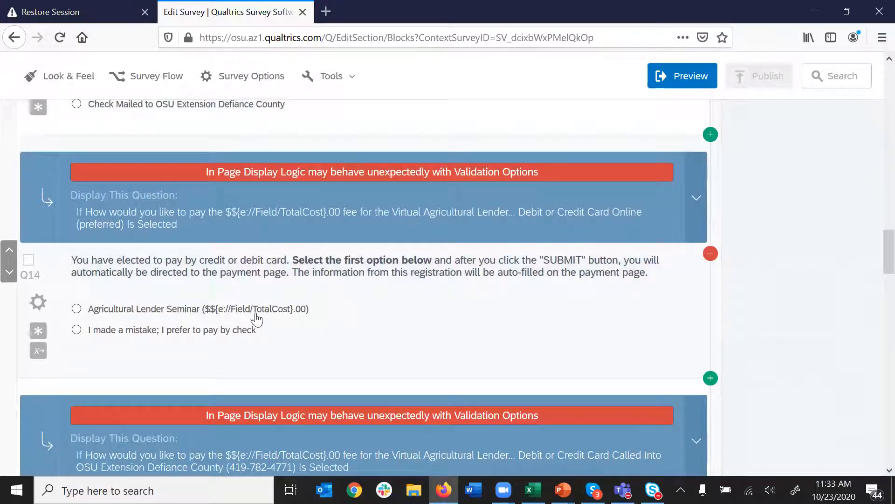
pyautogui.click(208, 310)
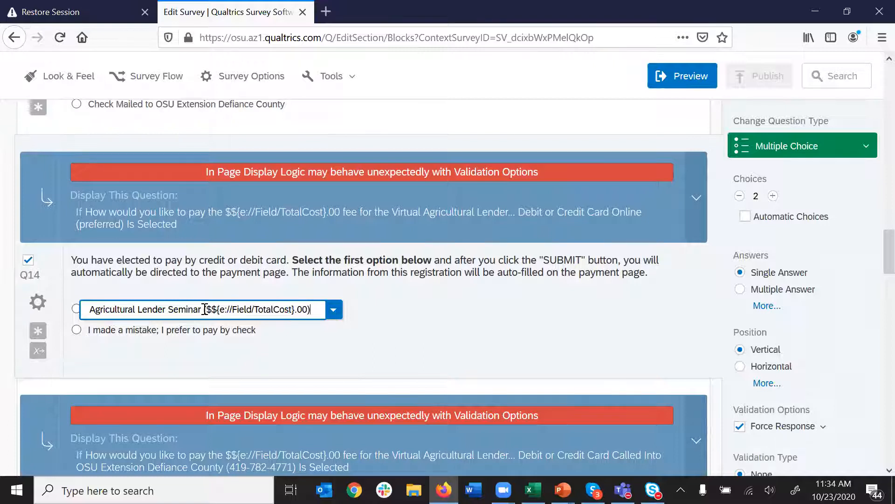
pyautogui.click(496, 320)
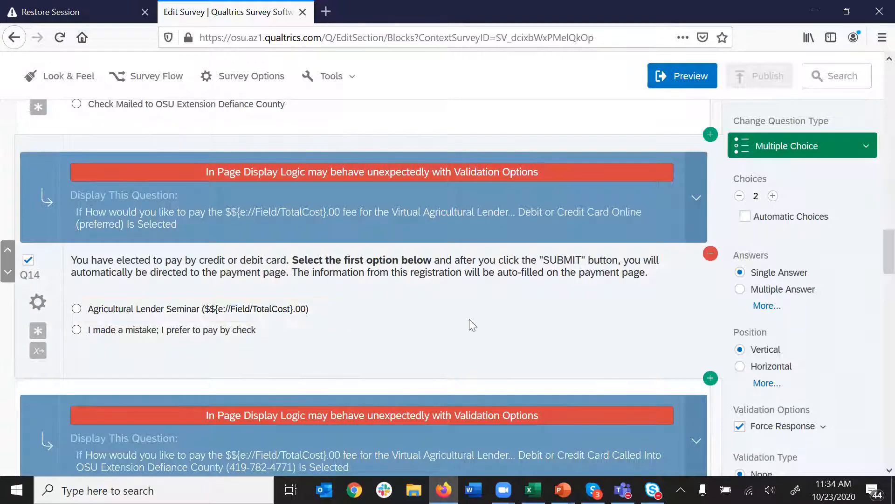
pyautogui.scroll(6, 430, 322)
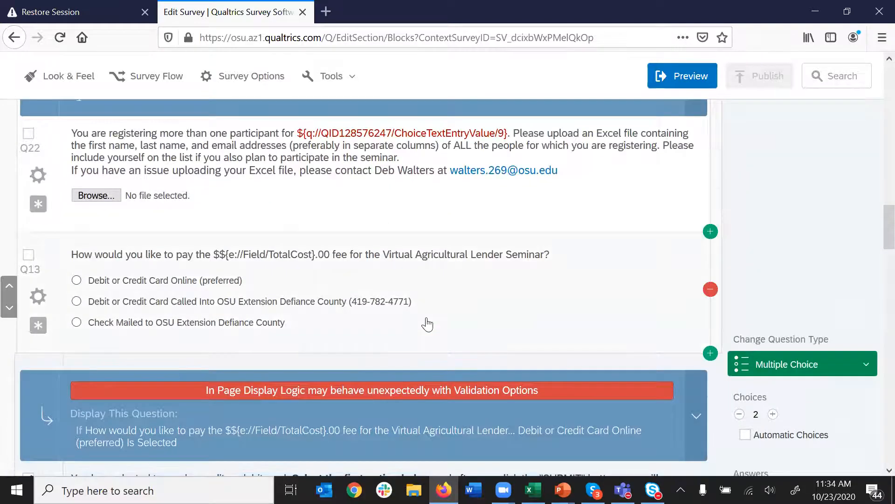
pyautogui.scroll(2, 427, 323)
pyautogui.click(292, 274)
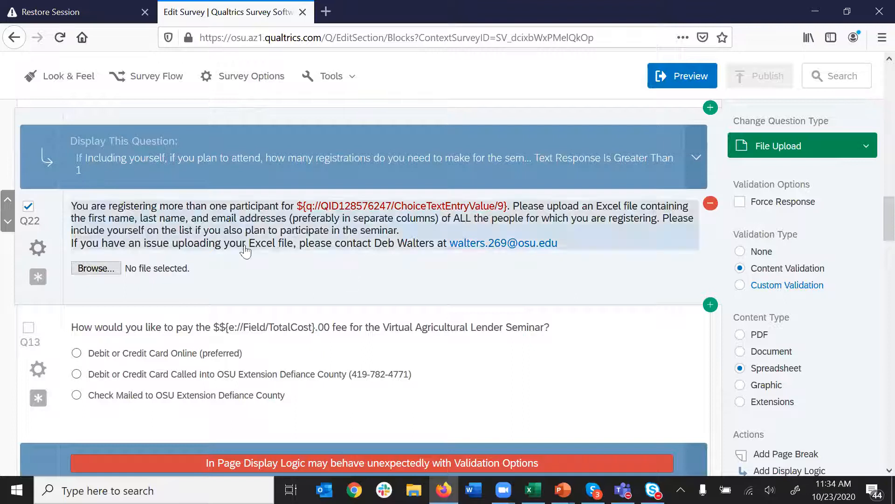
pyautogui.scroll(-3, 332, 273)
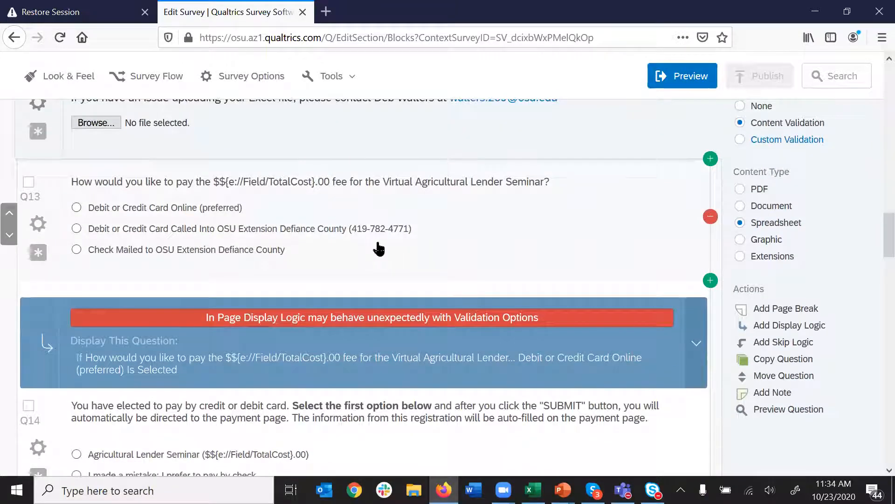
pyautogui.scroll(-2, 357, 285)
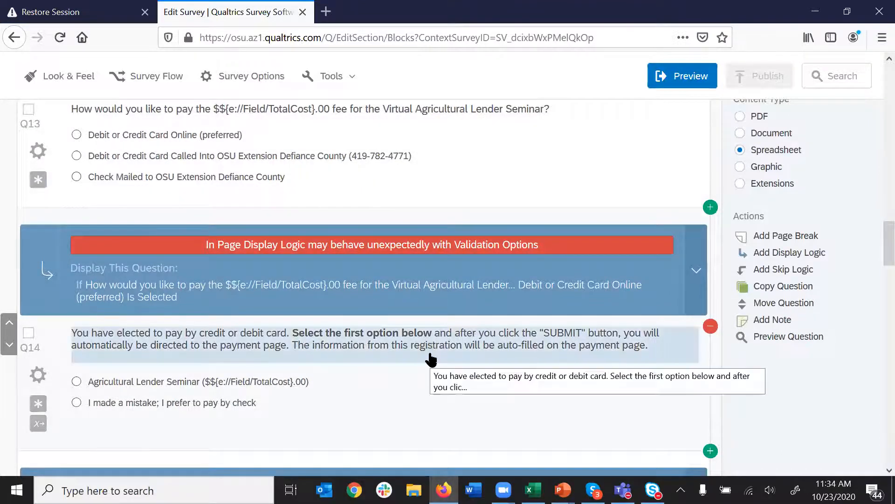
pyautogui.scroll(-2, 431, 359)
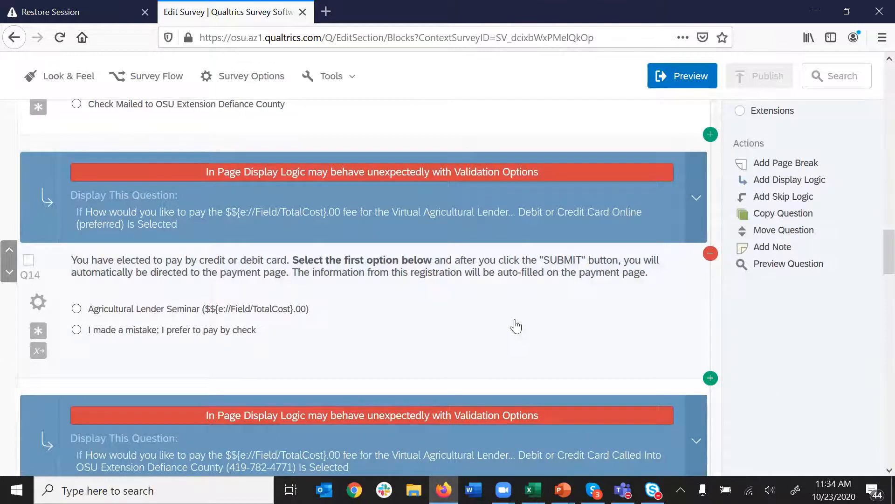
pyautogui.scroll(-2, 465, 313)
pyautogui.scroll(-10, 444, 276)
pyautogui.scroll(-10, 476, 353)
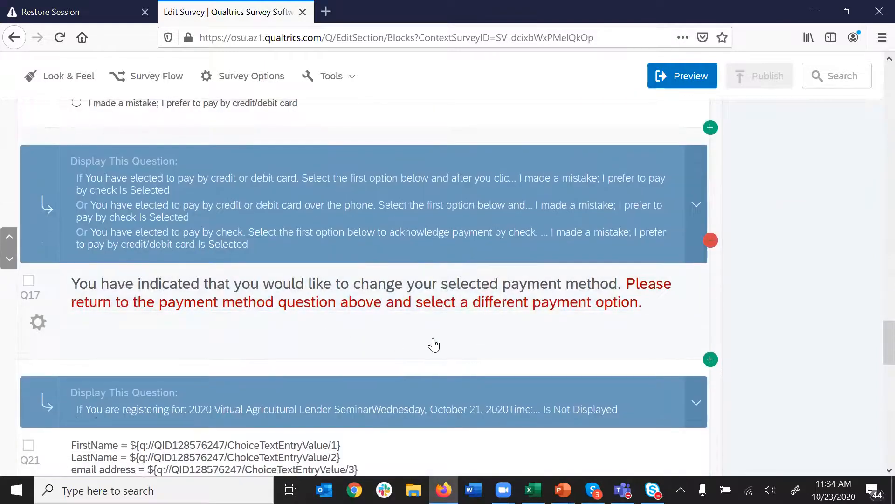
pyautogui.scroll(-3, 434, 345)
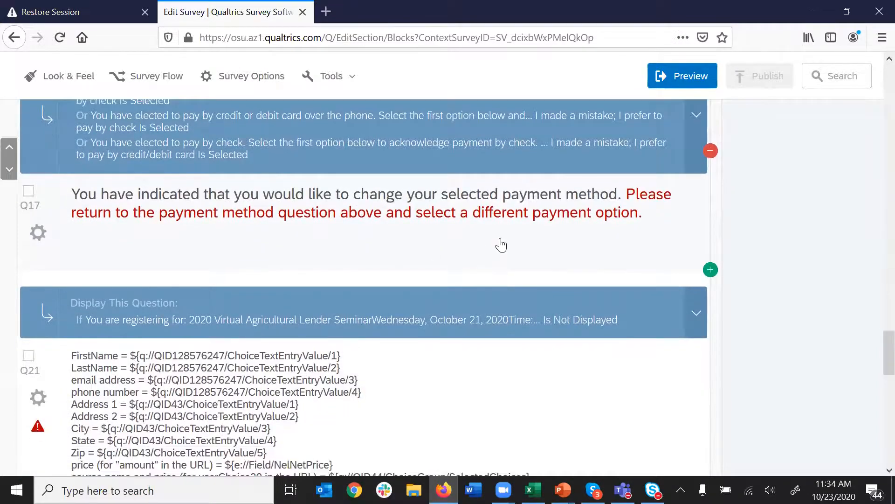
pyautogui.scroll(-3, 502, 245)
pyautogui.scroll(3, 458, 206)
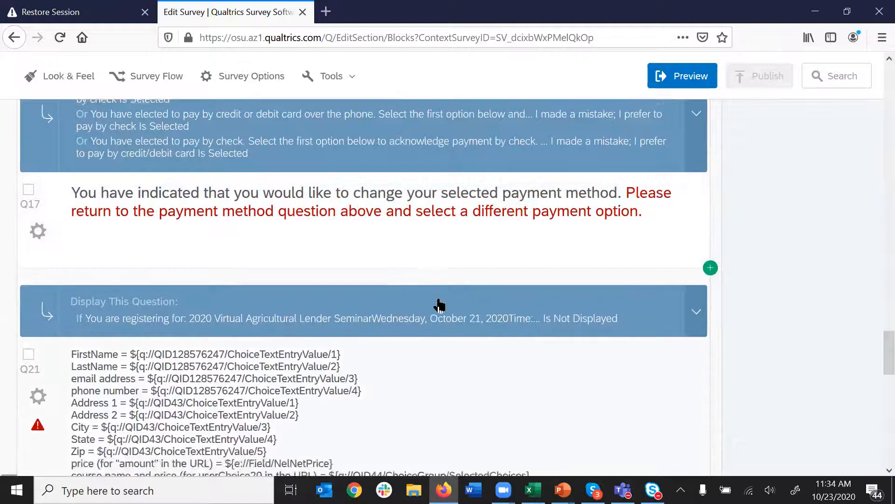
pyautogui.scroll(-10, 438, 305)
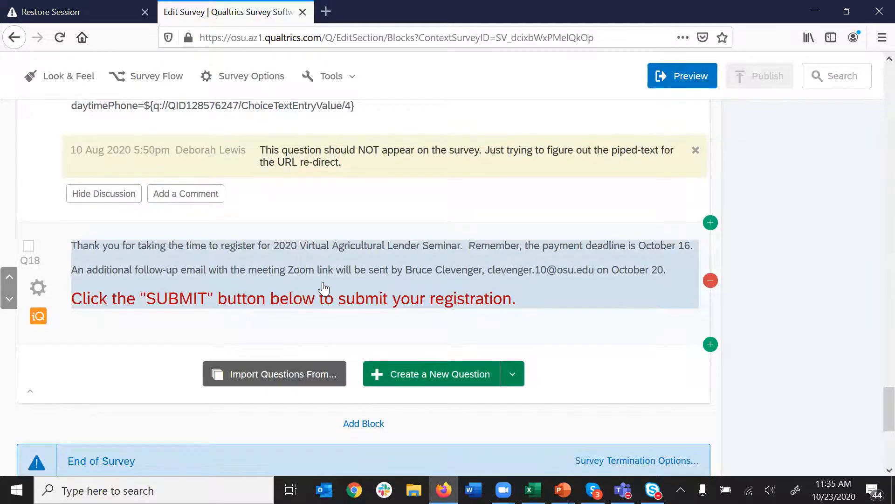
pyautogui.scroll(15, 325, 288)
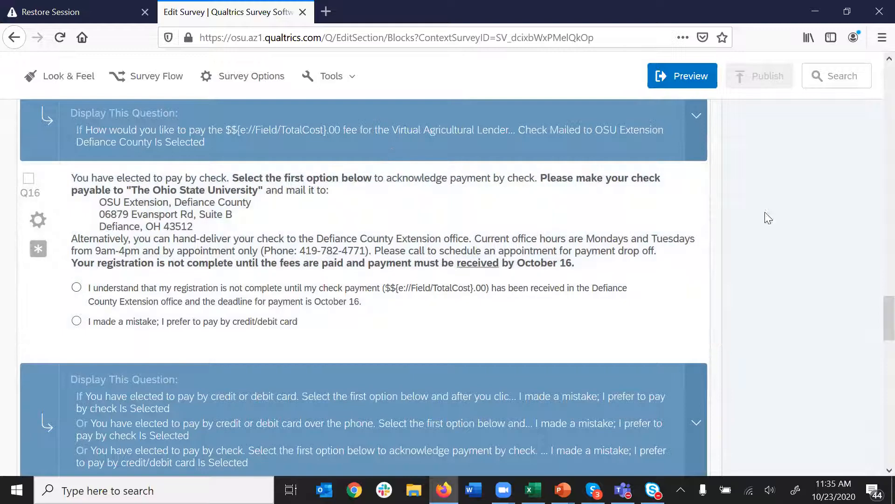
pyautogui.scroll(5, 414, 221)
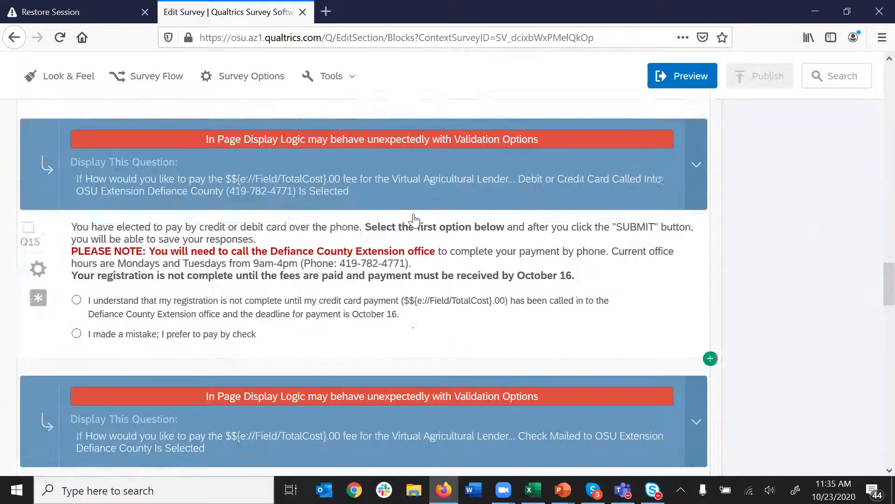
pyautogui.scroll(8, 414, 219)
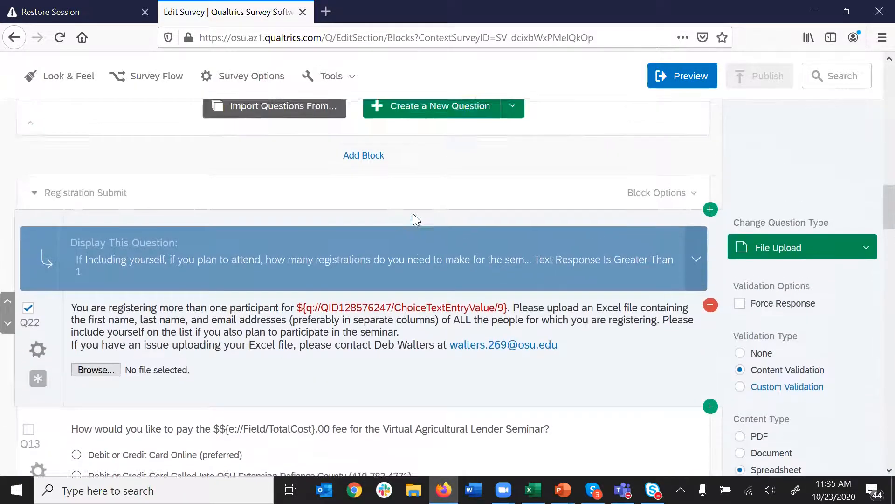
pyautogui.scroll(8, 414, 214)
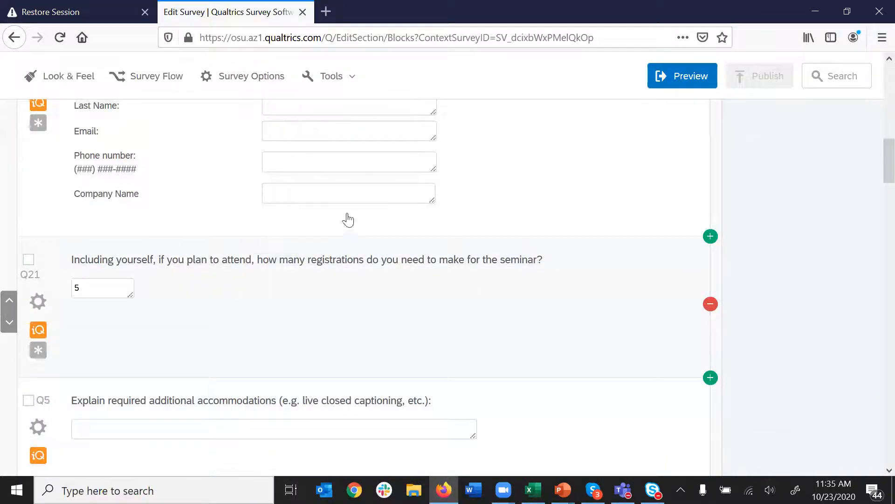
# - Open the seminar's survey flow, inspect the TotalCost Set Embedded Data element, then cancel without saving
pyautogui.click(159, 84)
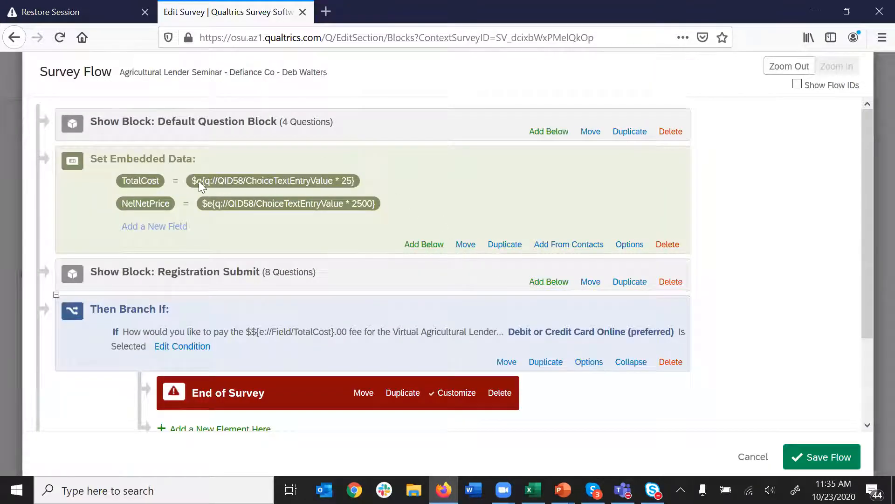
pyautogui.moveTo(192, 183); pyautogui.dragTo(364, 181)
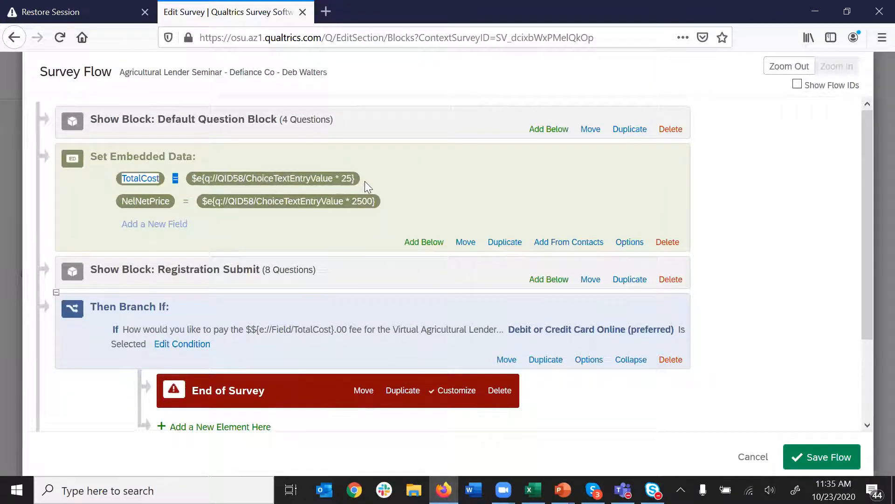
pyautogui.click(140, 181)
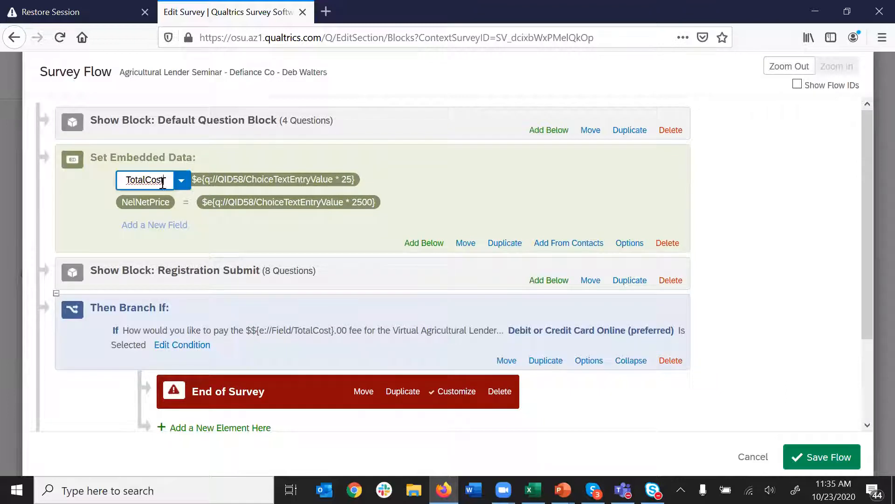
pyautogui.click(418, 181)
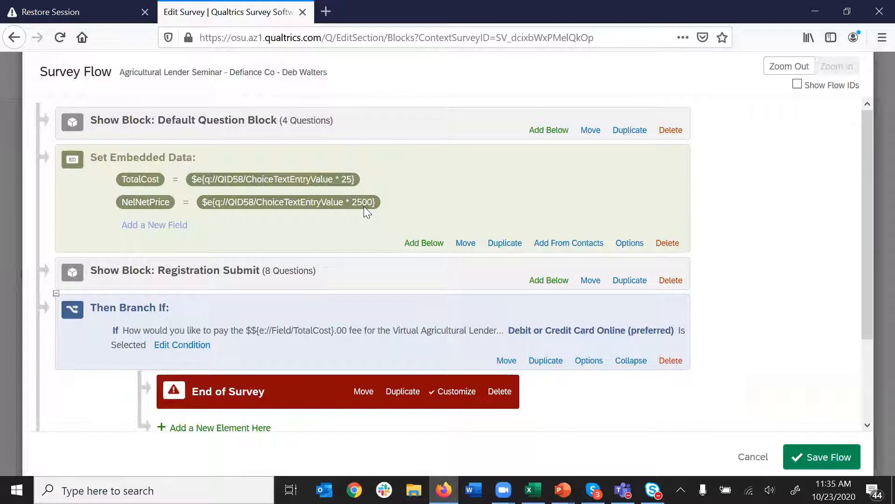
pyautogui.click(427, 201)
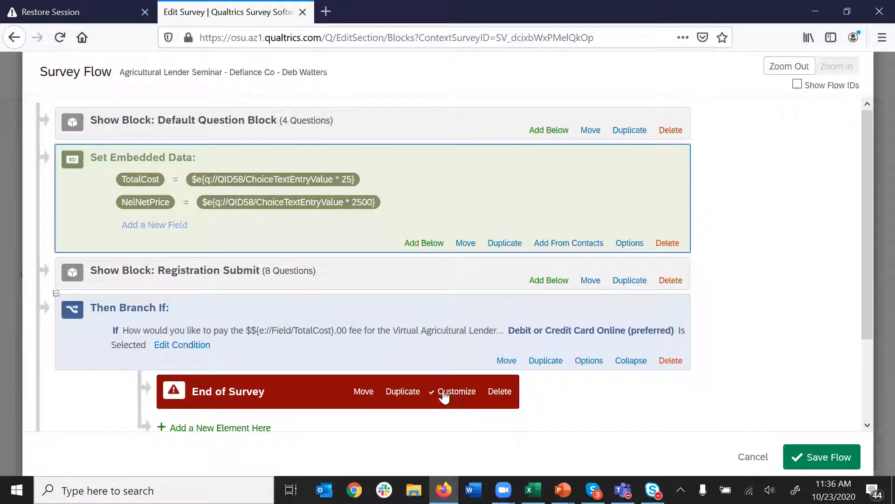
pyautogui.scroll(-2, 387, 340)
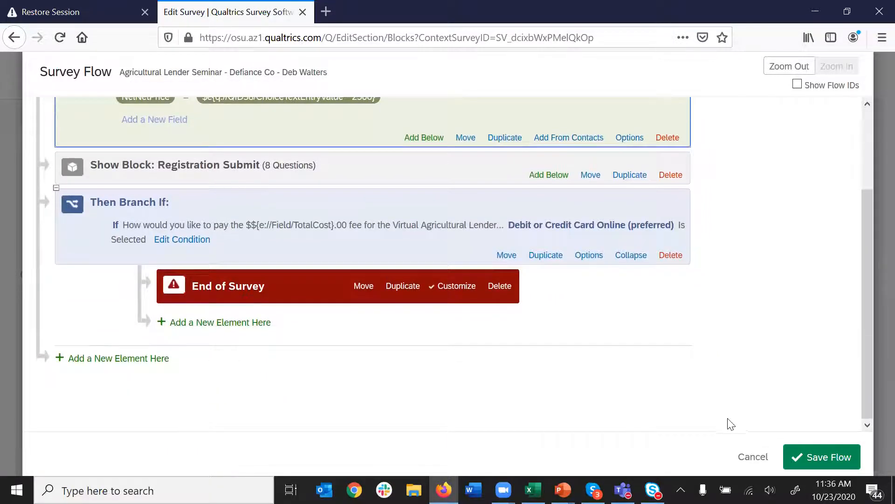
pyautogui.scroll(1, 751, 426)
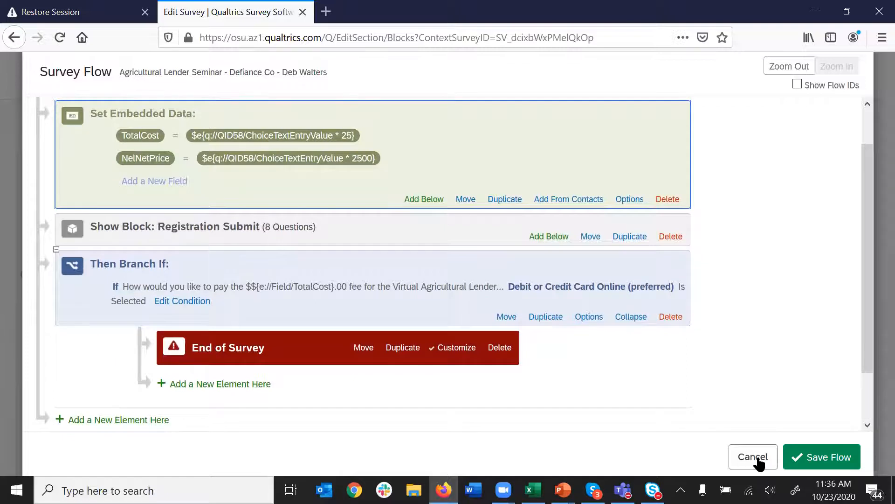
pyautogui.click(754, 457)
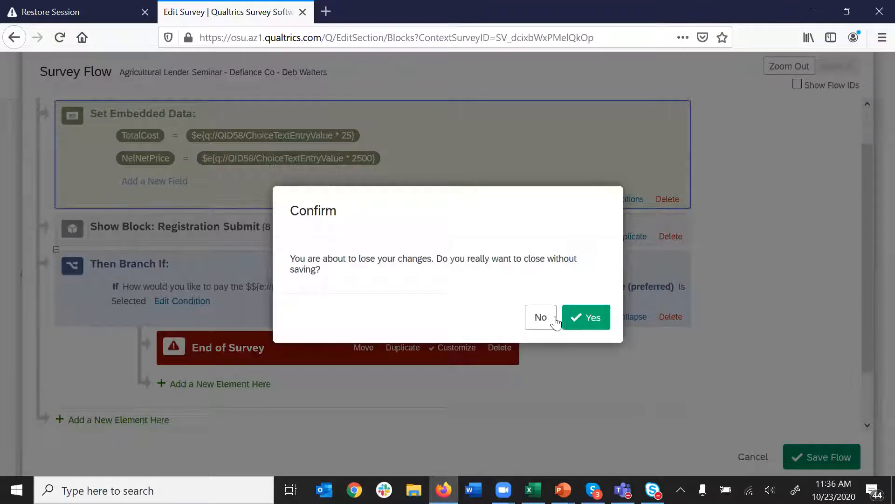
# - Discard the unsaved flow changes and scroll down to the card-payment question Q14
pyautogui.click(595, 319)
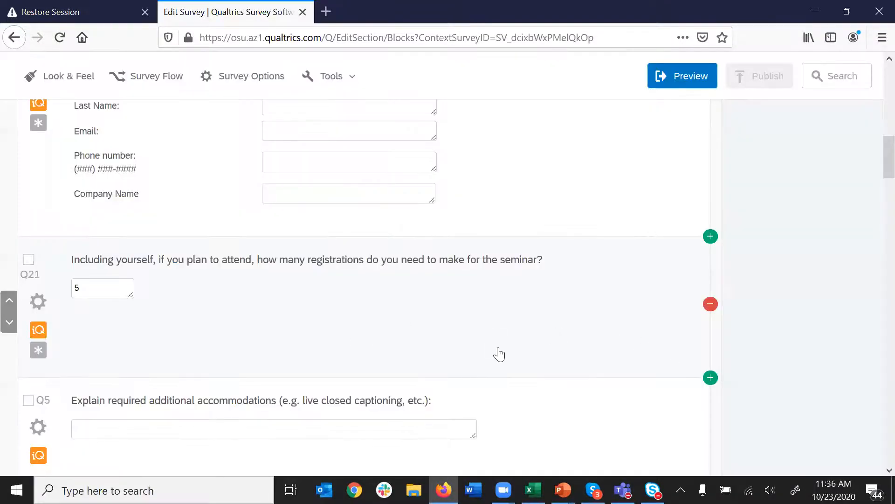
pyautogui.scroll(1, 496, 346)
pyautogui.scroll(1, 496, 347)
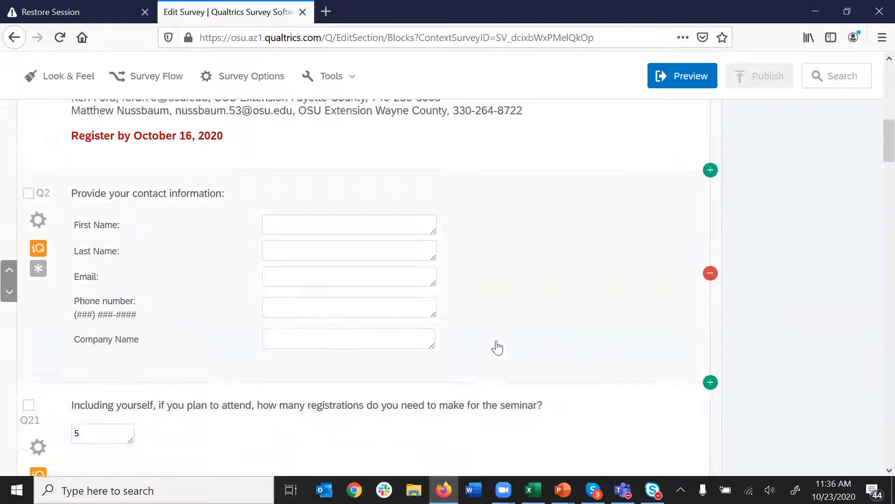
pyautogui.scroll(-4, 496, 346)
pyautogui.scroll(-4, 510, 349)
pyautogui.click(511, 349)
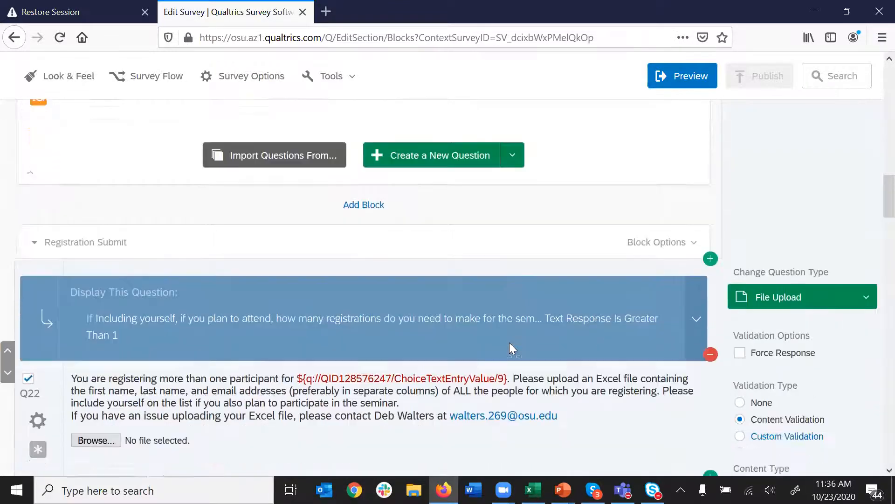
pyautogui.scroll(-5, 510, 349)
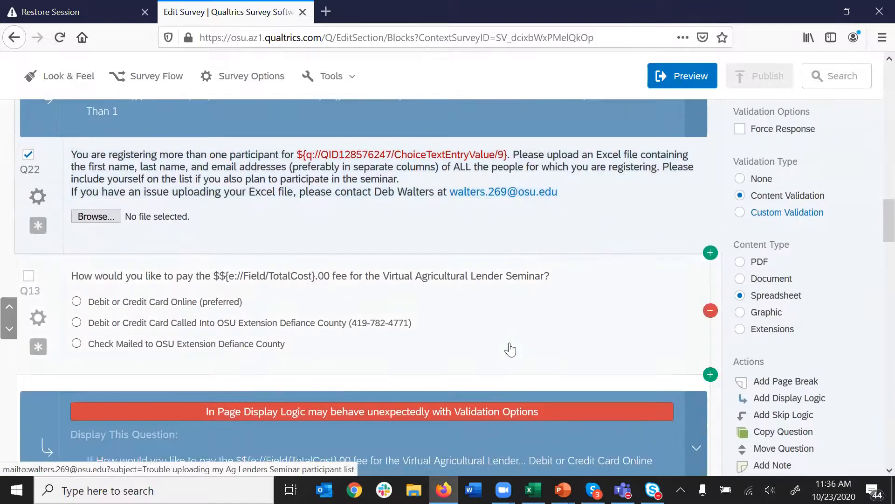
pyautogui.scroll(-1, 510, 348)
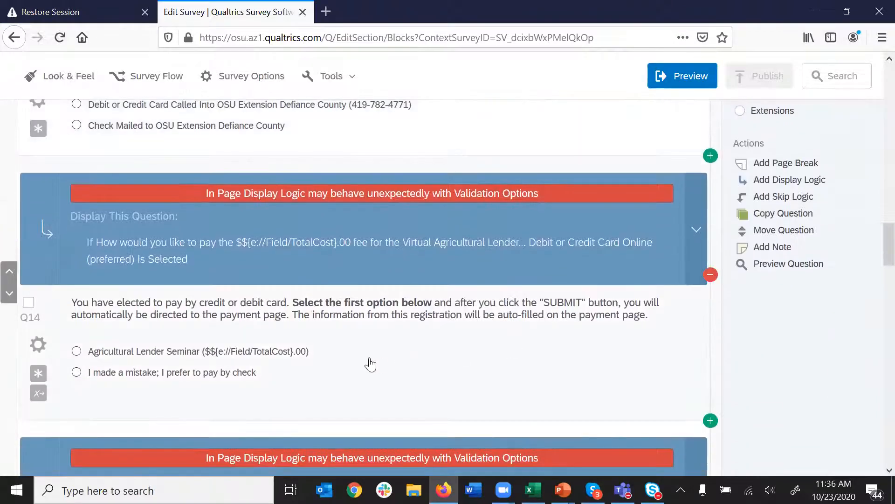
pyautogui.scroll(-1, 424, 373)
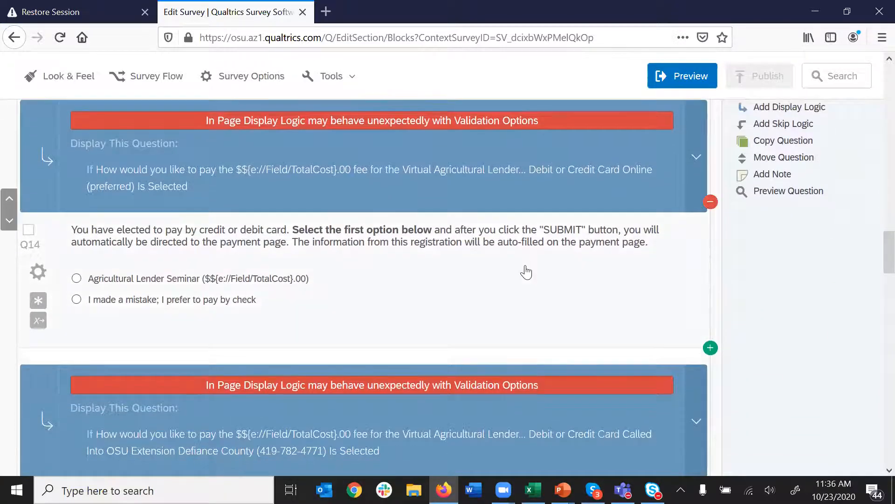
pyautogui.click(471, 297)
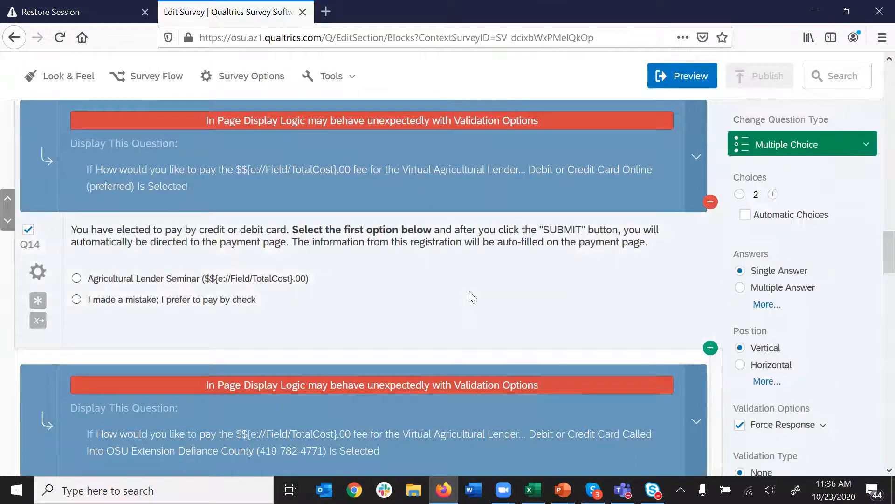
# - Check Q14's credit or debit card wording and review its recode values
pyautogui.click(200, 229)
pyautogui.moveTo(205, 230); pyautogui.dragTo(279, 230)
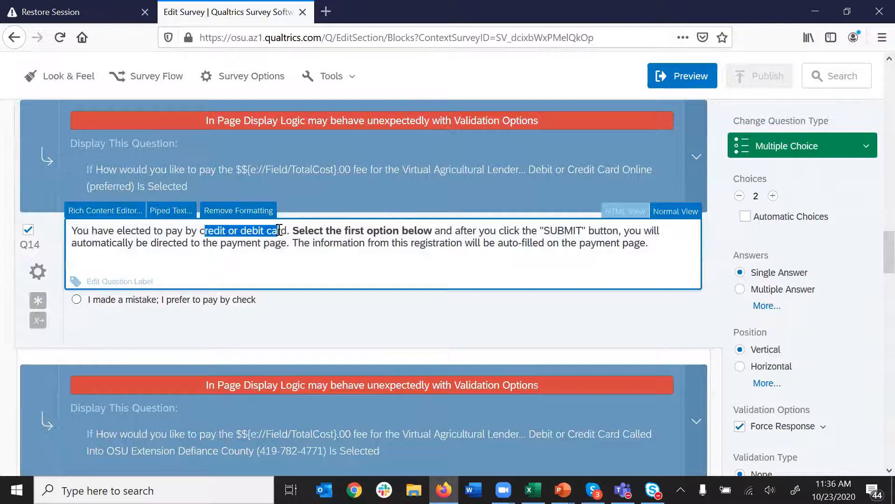
pyautogui.click(362, 312)
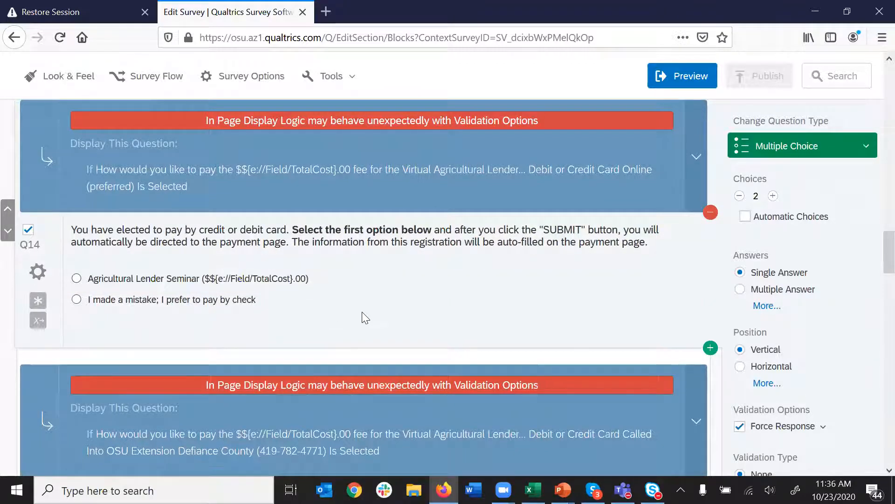
pyautogui.click(39, 321)
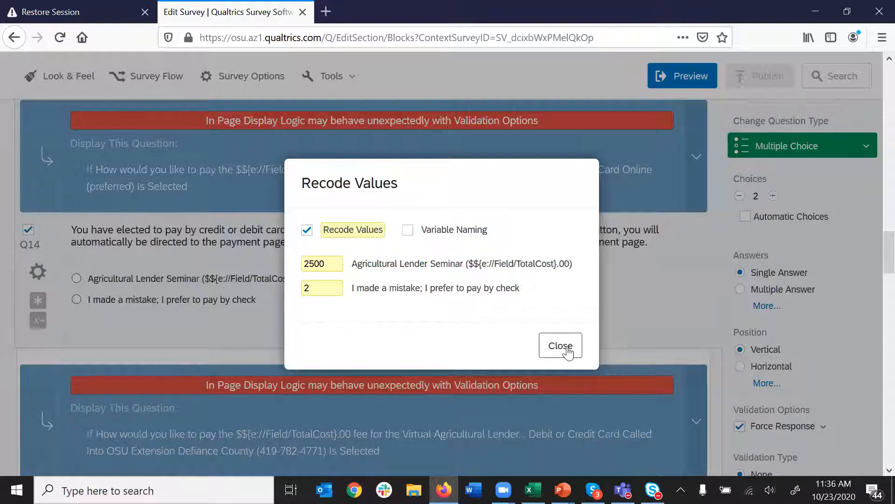
pyautogui.click(567, 351)
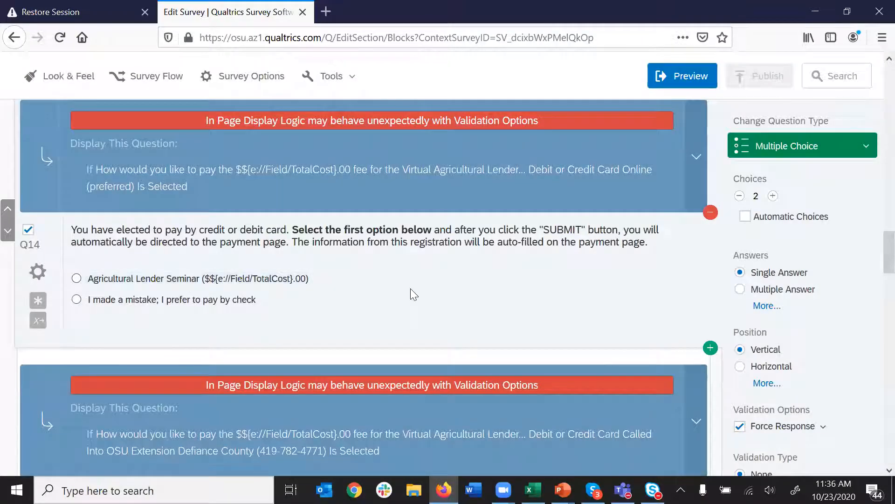
# - Inspect the ${e://Field/TotalCost} embedded-data reference in Q14's first choice
pyautogui.scroll(-5, 453, 297)
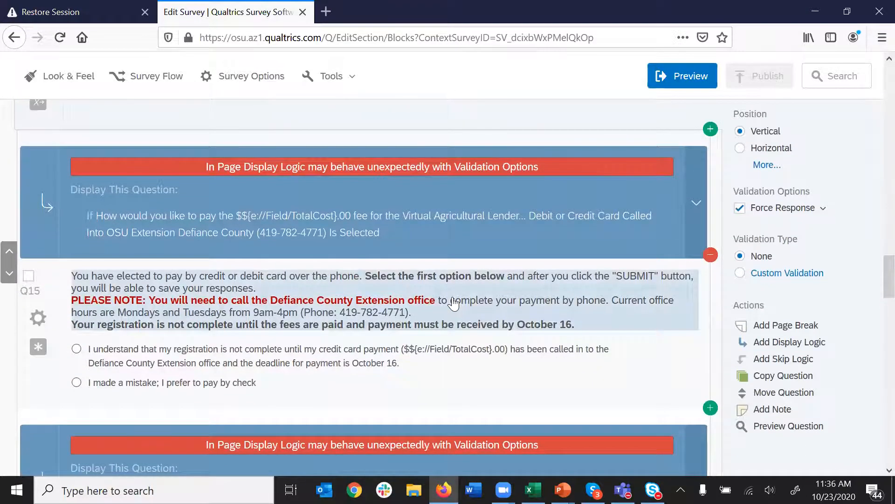
pyautogui.scroll(5, 453, 303)
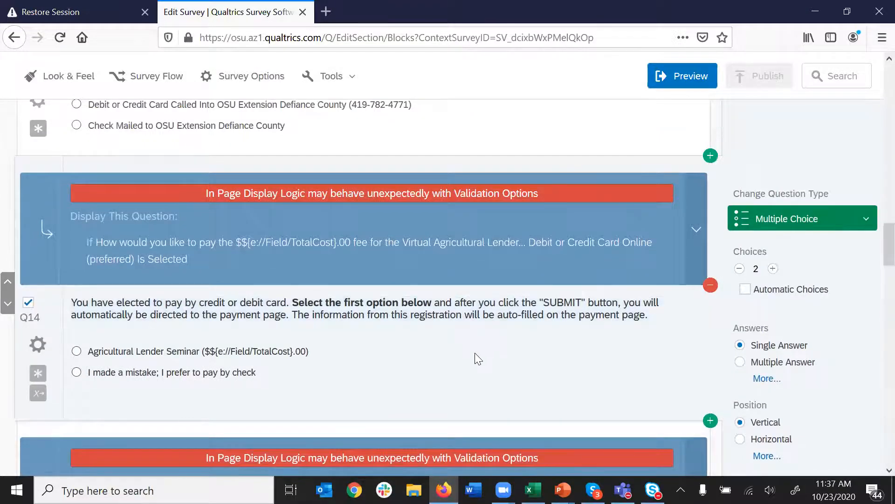
pyautogui.scroll(-6, 475, 353)
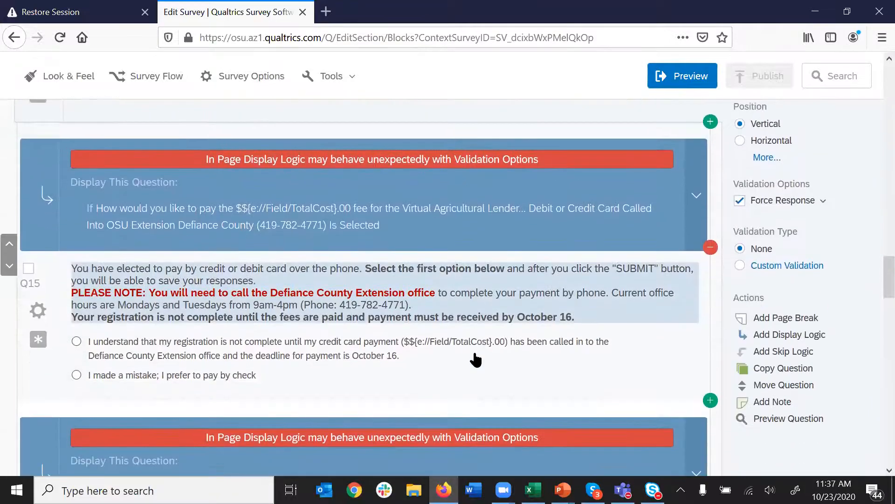
pyautogui.scroll(-8, 476, 359)
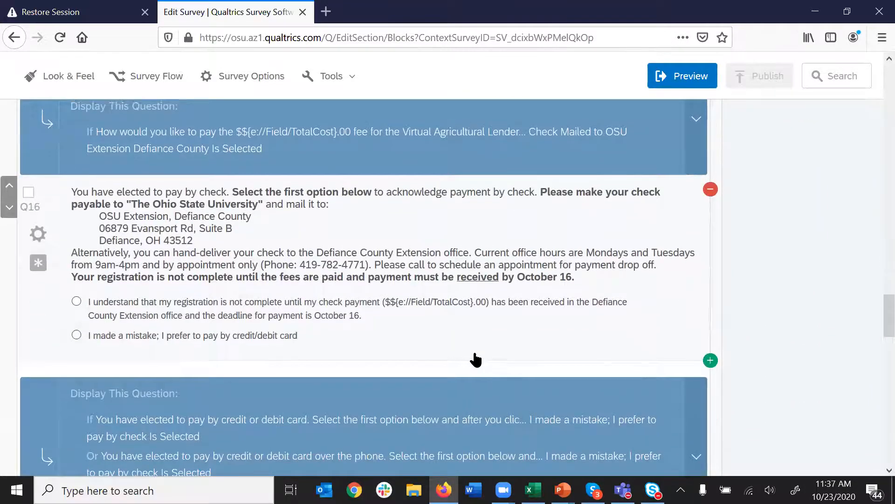
pyautogui.scroll(8, 476, 359)
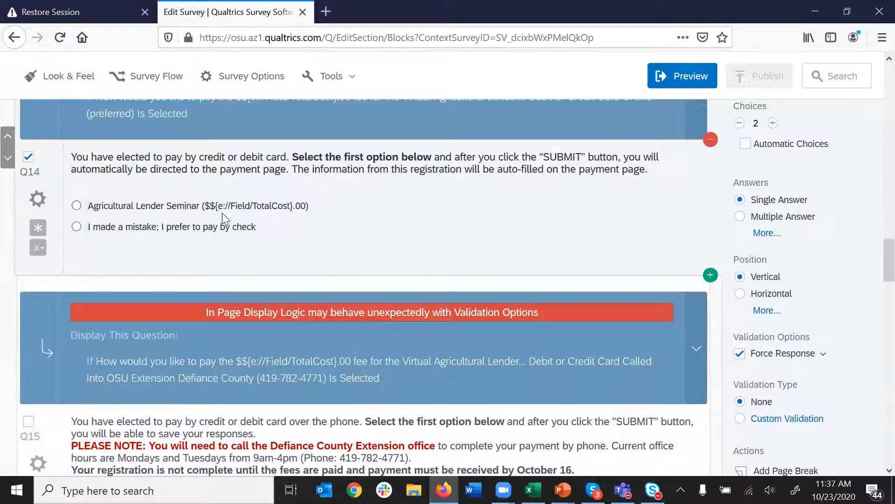
pyautogui.click(222, 209)
pyautogui.moveTo(219, 207); pyautogui.dragTo(292, 207)
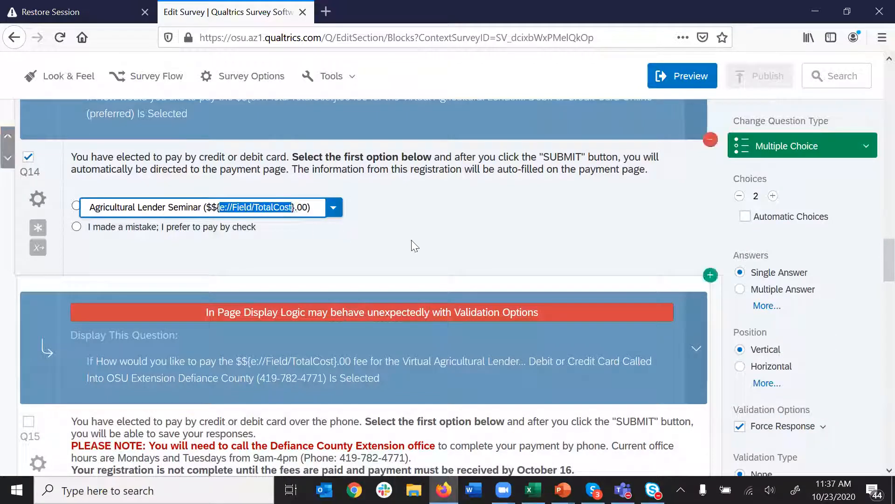
pyautogui.click(414, 245)
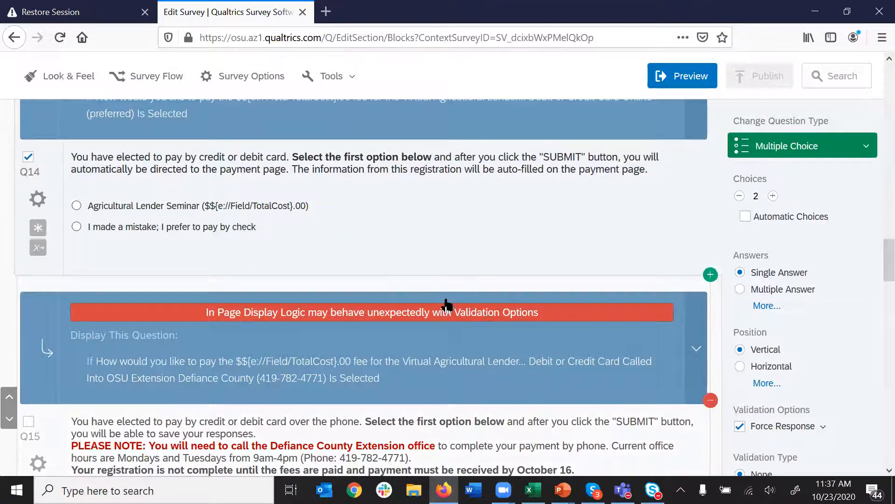
# - Open the 2020 Ag Lender Seminar survey in preview as a respondent
pyautogui.click(683, 79)
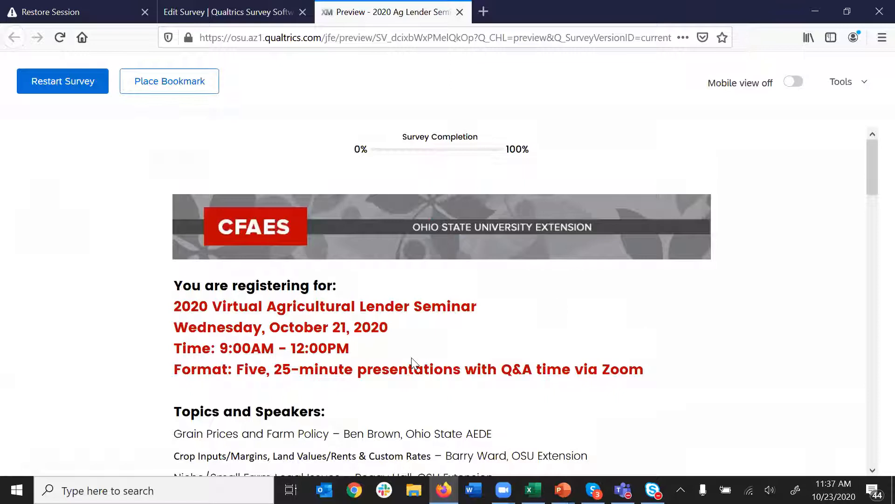
pyautogui.scroll(-1, 410, 359)
pyautogui.scroll(-10, 415, 364)
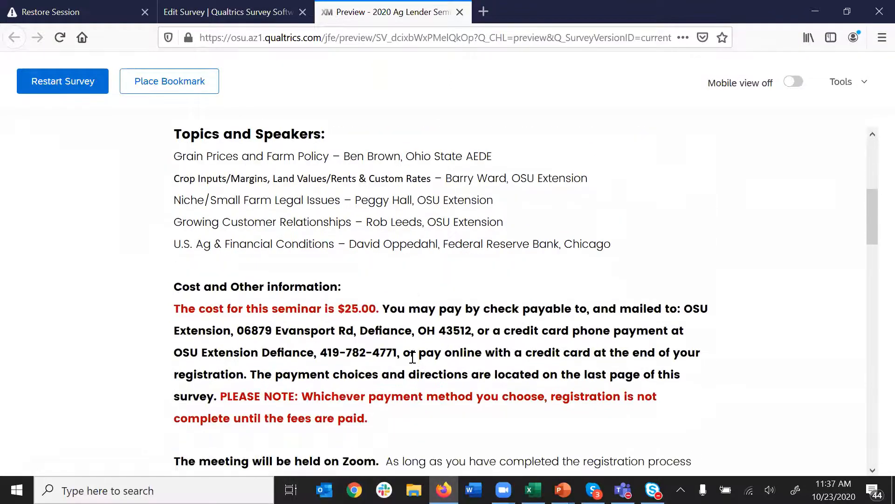
pyautogui.scroll(-2, 412, 357)
# - Fill in test name, email and phone, with company 'best company'
pyautogui.click(376, 220)
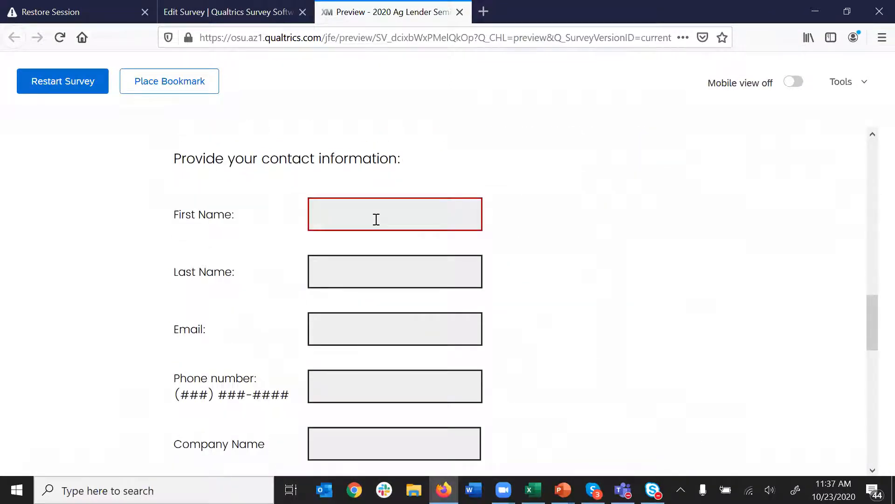
pyautogui.press('Tab')
pyautogui.press('Tab')
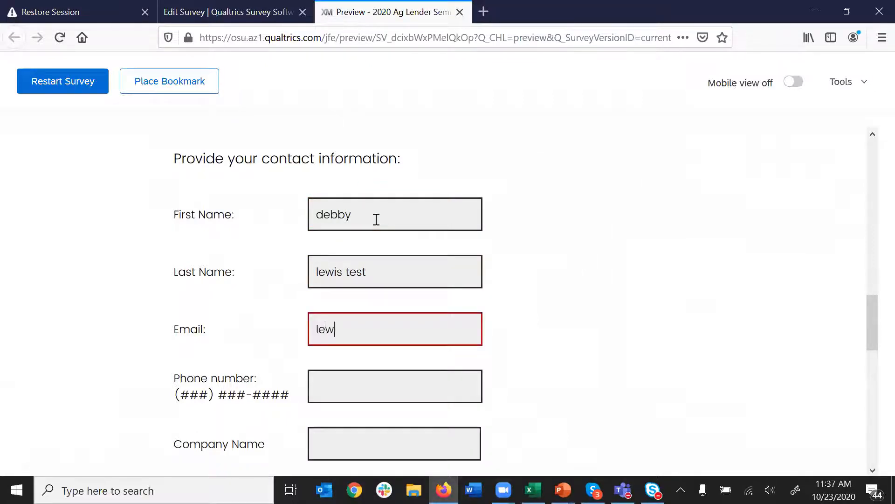
pyautogui.press('Tab')
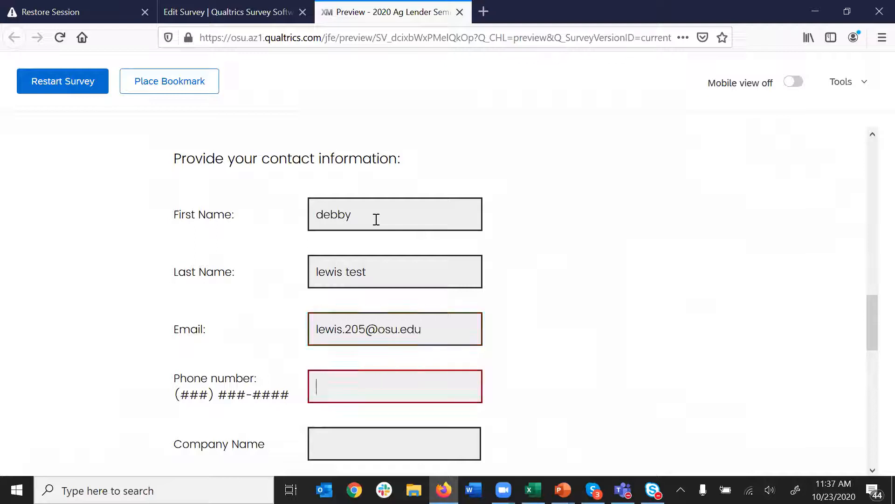
pyautogui.write('614')
pyautogui.write('5555555')
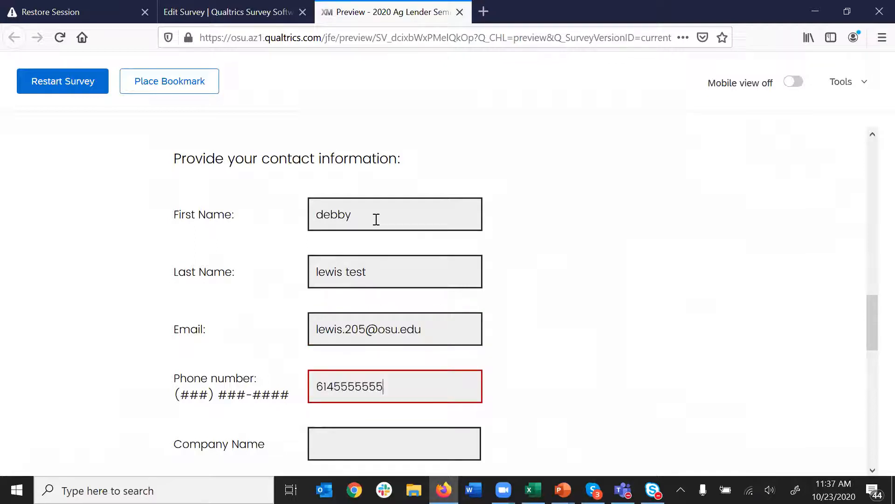
pyautogui.press('Tab')
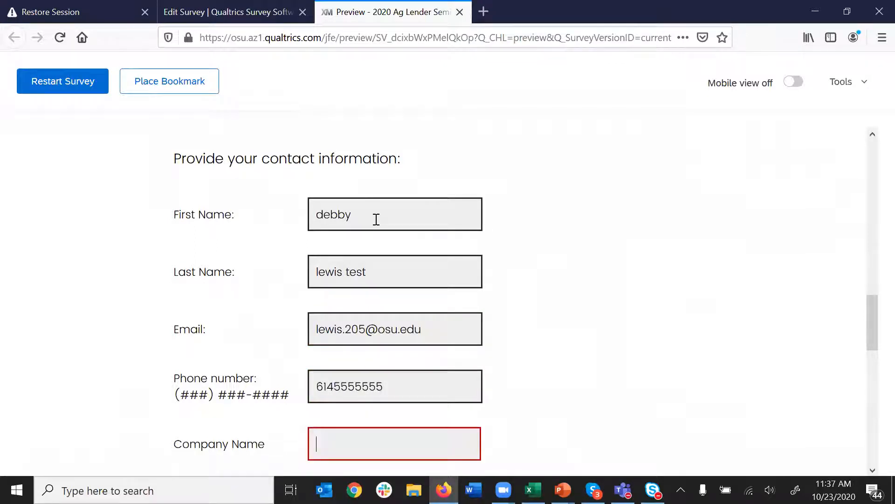
pyautogui.write('best company')
# - Enter 3 registrations and submit the page
pyautogui.scroll(-10, 504, 231)
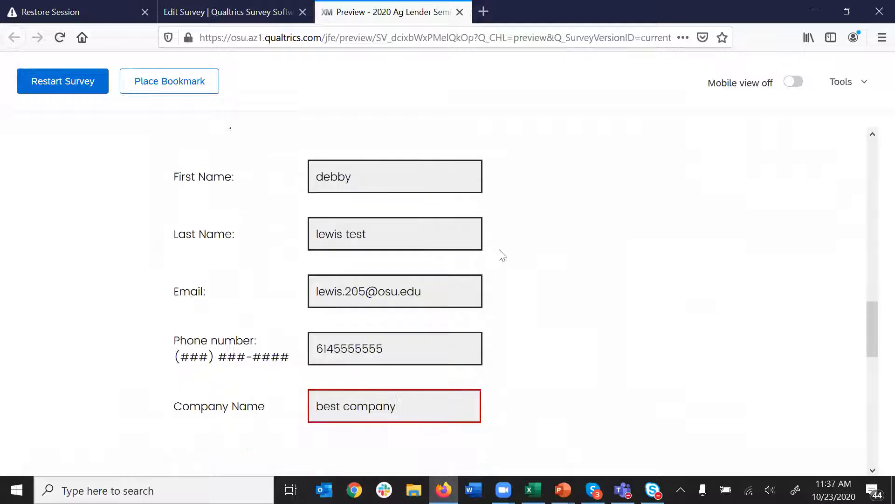
pyautogui.scroll(3, 415, 203)
pyautogui.click(209, 298)
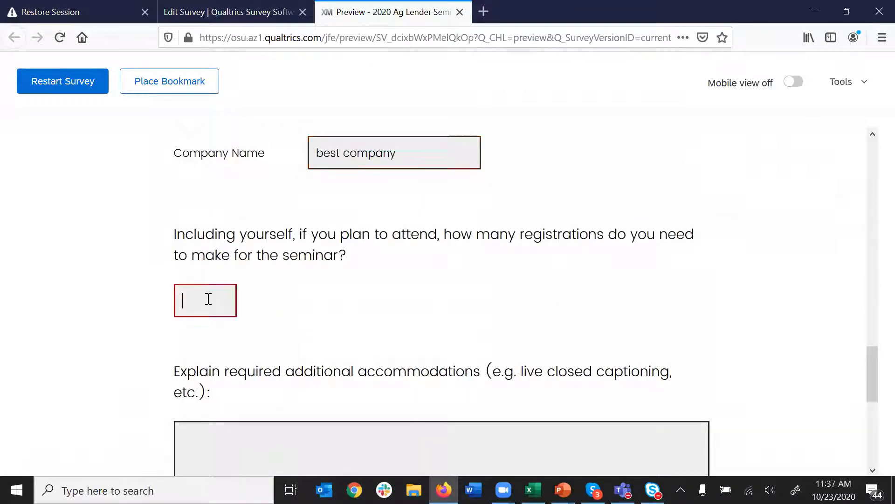
pyautogui.write('3')
pyautogui.scroll(-3, 532, 305)
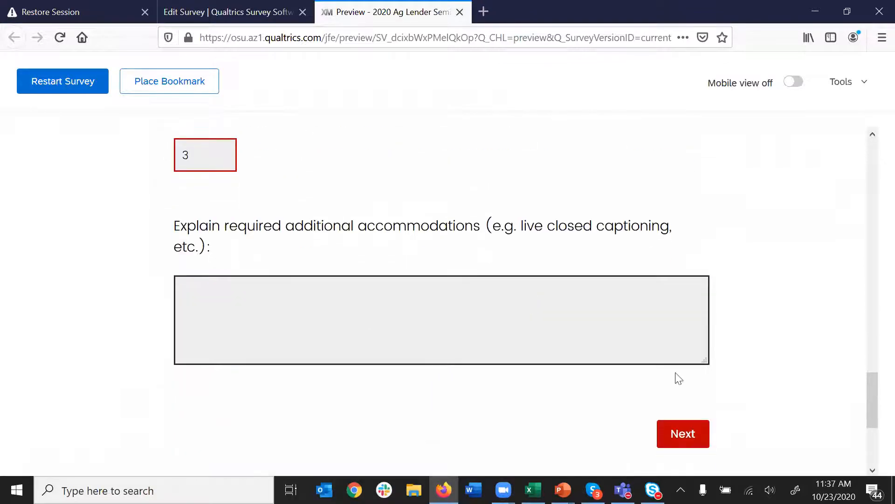
pyautogui.click(691, 435)
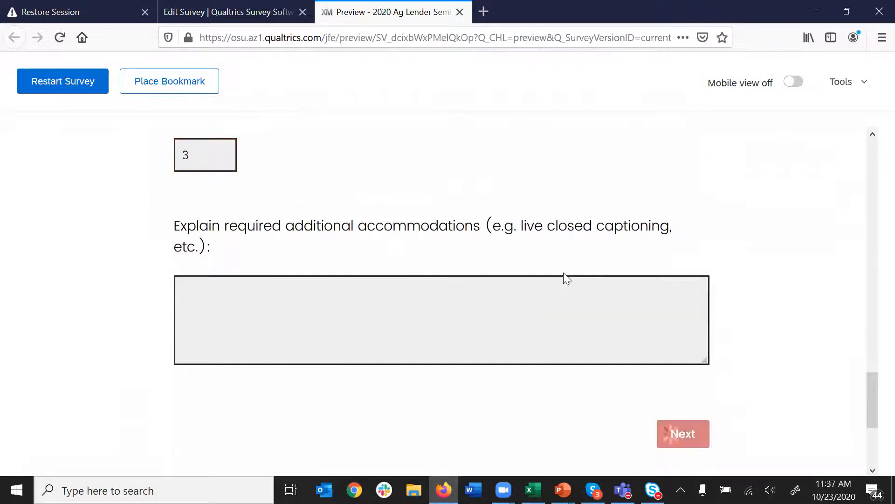
# - Scroll the preview to check the piped company name and the $75.00 fee
pyautogui.scroll(-3, 537, 314)
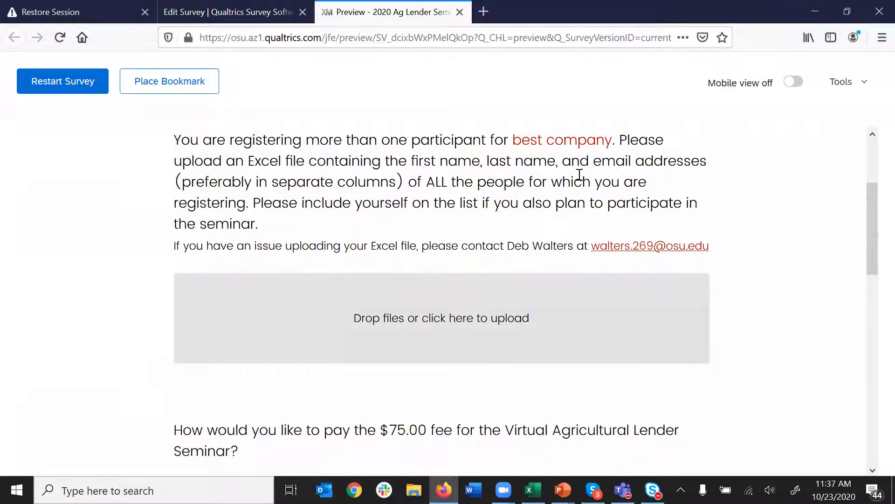
pyautogui.moveTo(513, 139); pyautogui.dragTo(612, 140)
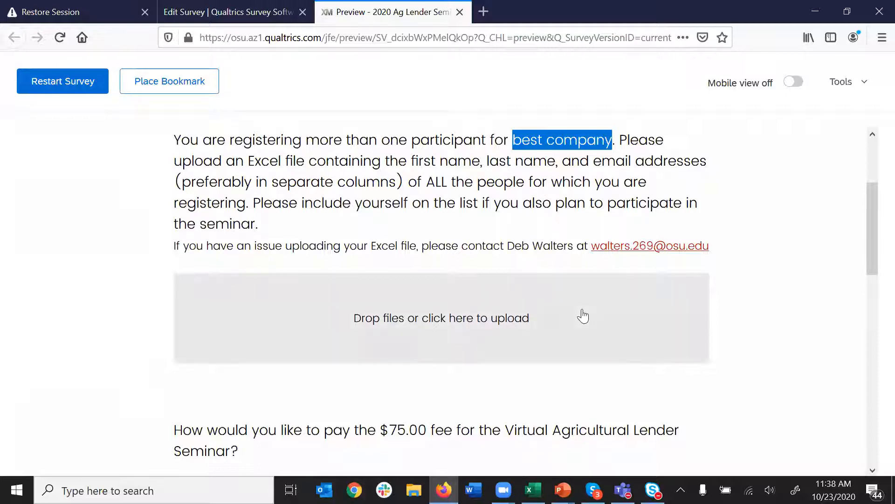
pyautogui.scroll(-2, 582, 316)
pyautogui.scroll(-1, 583, 316)
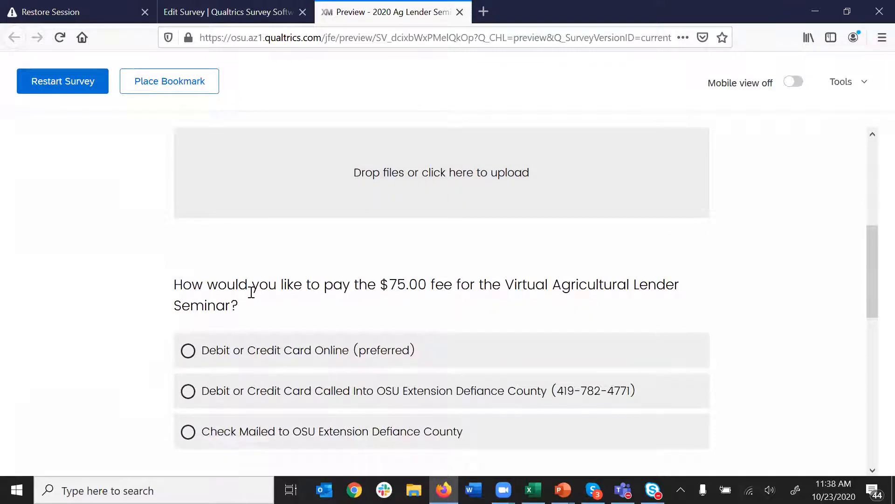
pyautogui.moveTo(390, 284); pyautogui.dragTo(409, 283)
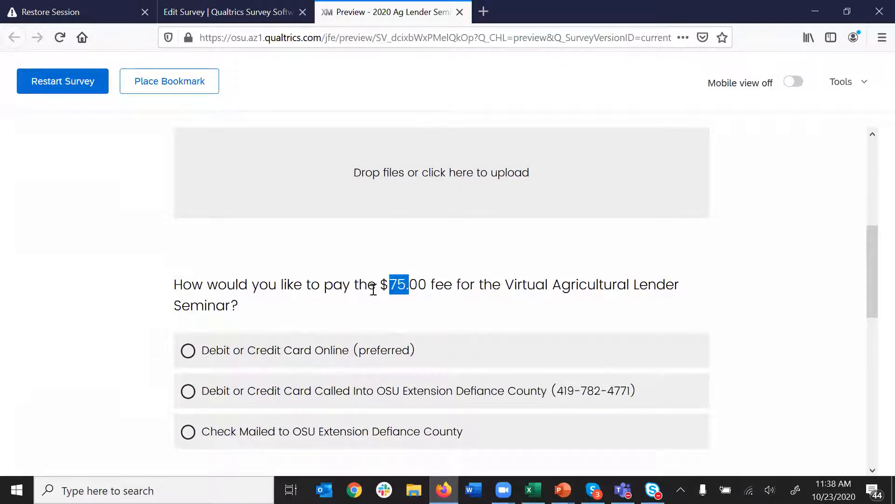
pyautogui.scroll(-1, 486, 298)
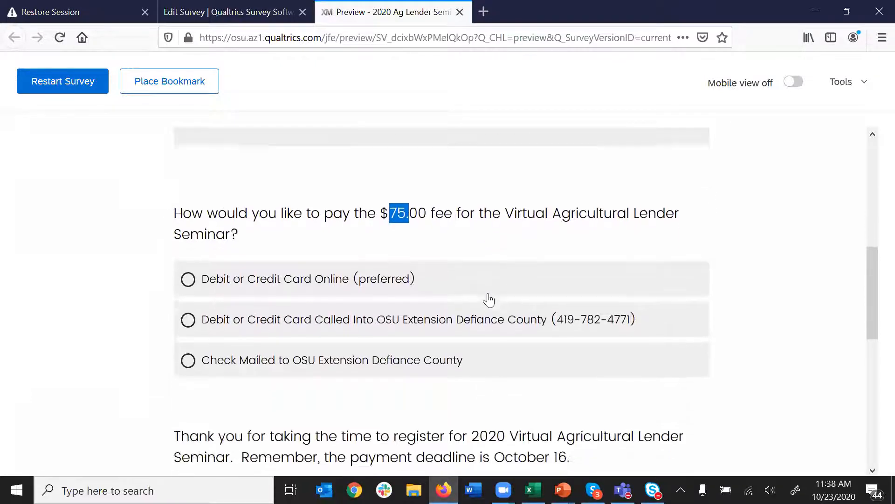
# - Choose 'Debit or Credit Card Online (preferred)' and the 'Agricultural Lender Seminar ($75.00)' item
pyautogui.click(306, 281)
pyautogui.scroll(-4, 476, 287)
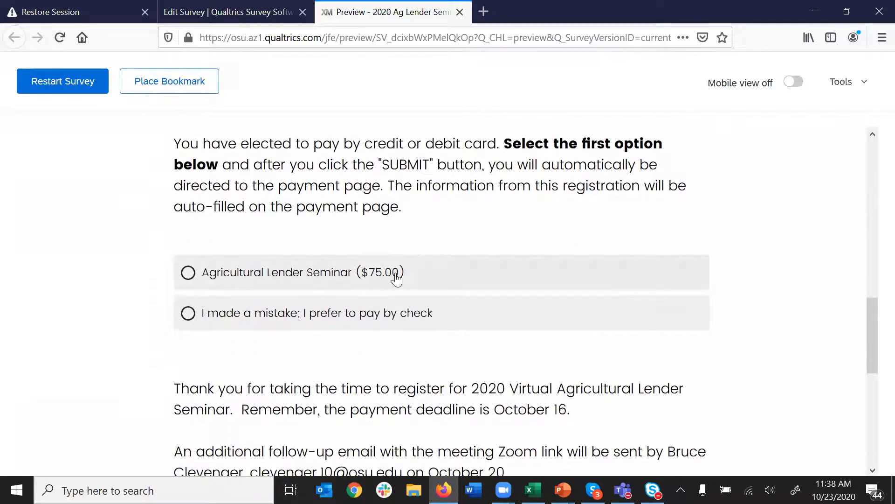
pyautogui.click(286, 275)
pyautogui.scroll(-1, 496, 317)
pyautogui.scroll(-4, 497, 317)
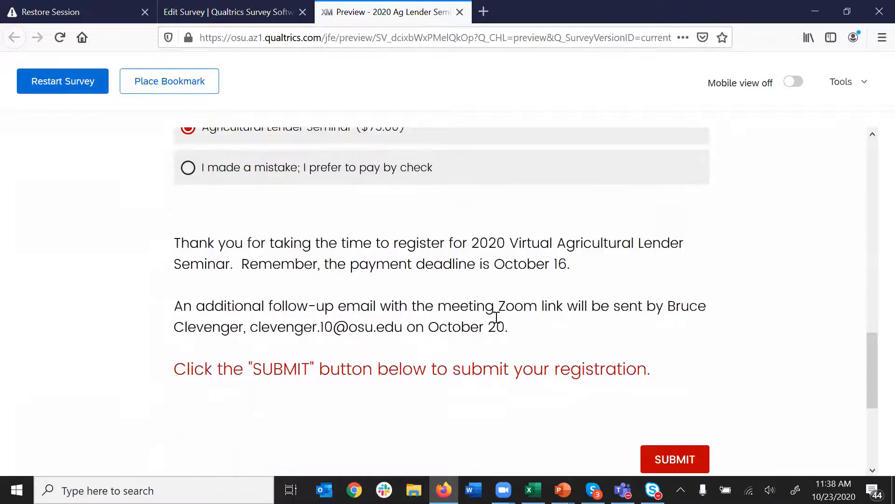
# - Submit the preview, then check QuikPAY's prefilled seminar item and registration-count comment
pyautogui.click(670, 392)
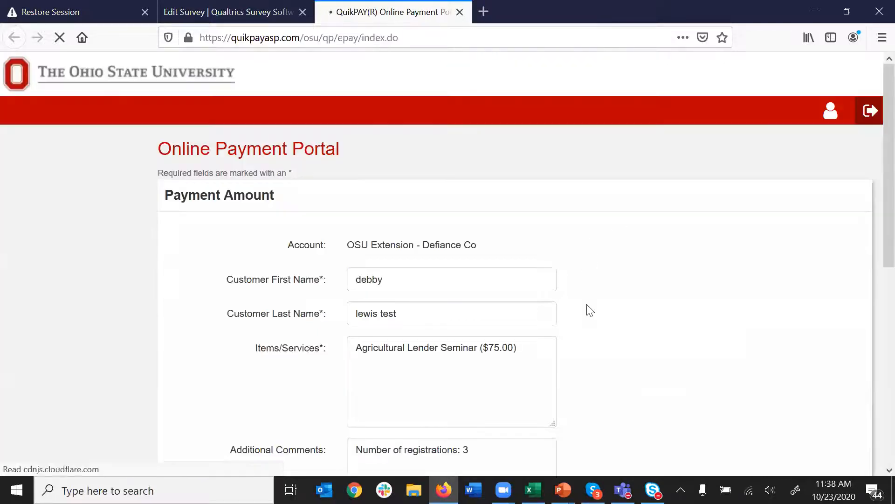
pyautogui.scroll(-3, 566, 322)
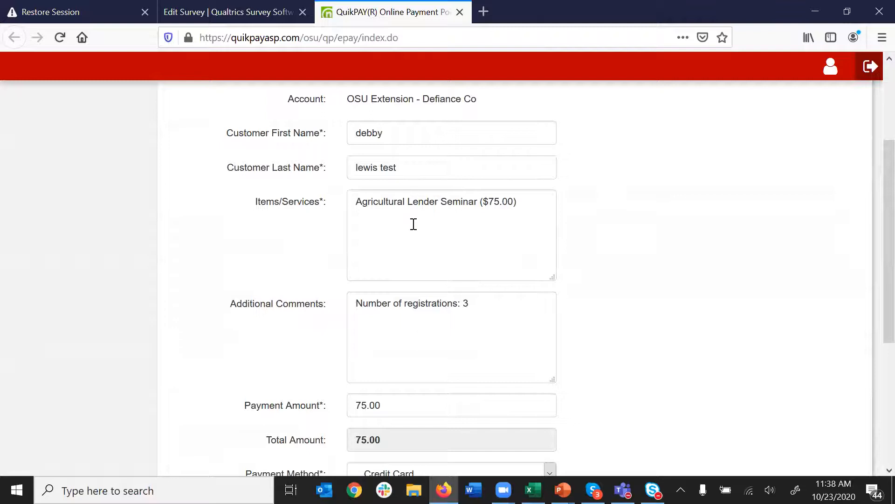
pyautogui.moveTo(356, 202); pyautogui.dragTo(524, 202)
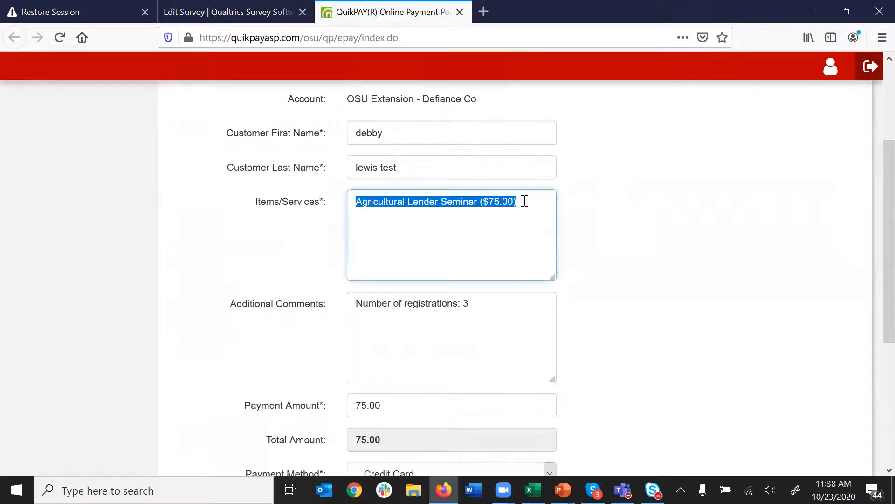
pyautogui.click(537, 252)
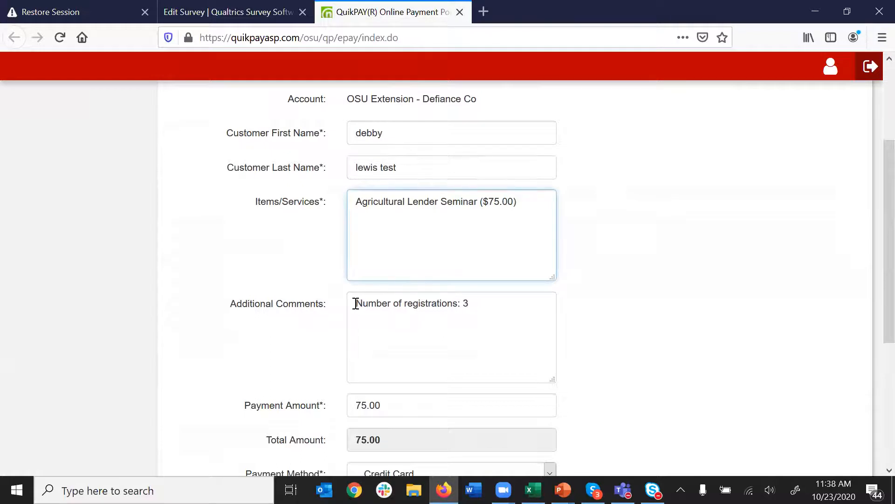
pyautogui.moveTo(357, 302); pyautogui.dragTo(485, 302)
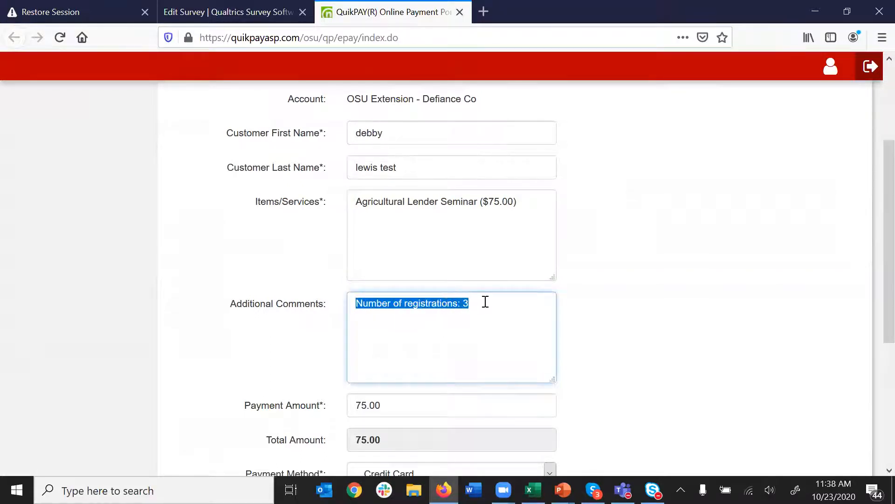
pyautogui.click(485, 331)
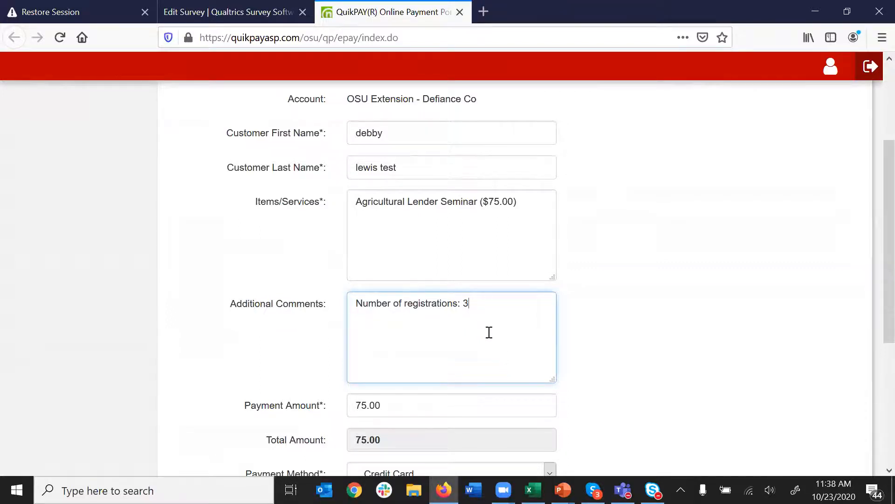
# - Re-examine the prefilled seminar item description on the QuikPAY form, then return to the survey editor
pyautogui.scroll(-2, 589, 343)
pyautogui.scroll(1, 596, 344)
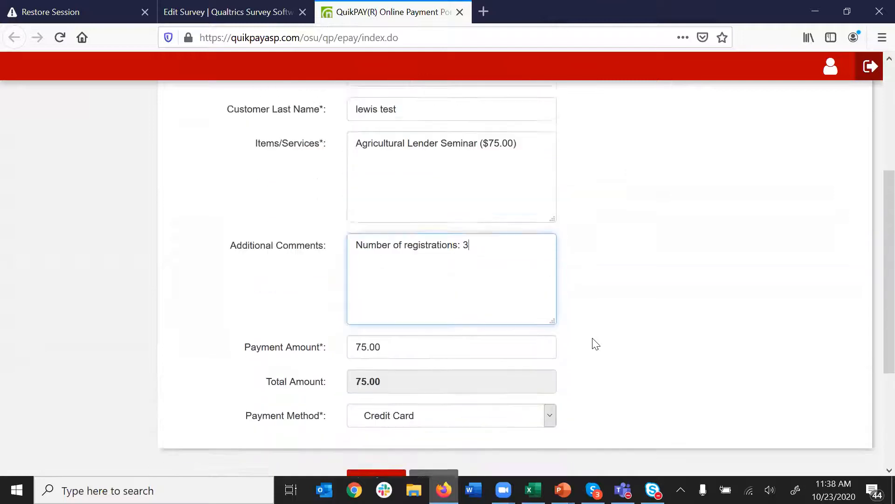
pyautogui.scroll(1, 596, 344)
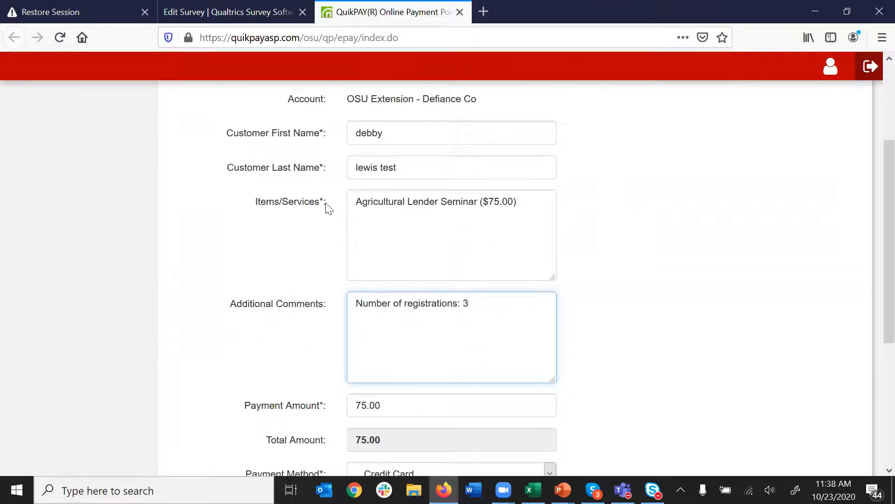
pyautogui.moveTo(353, 203); pyautogui.dragTo(398, 203)
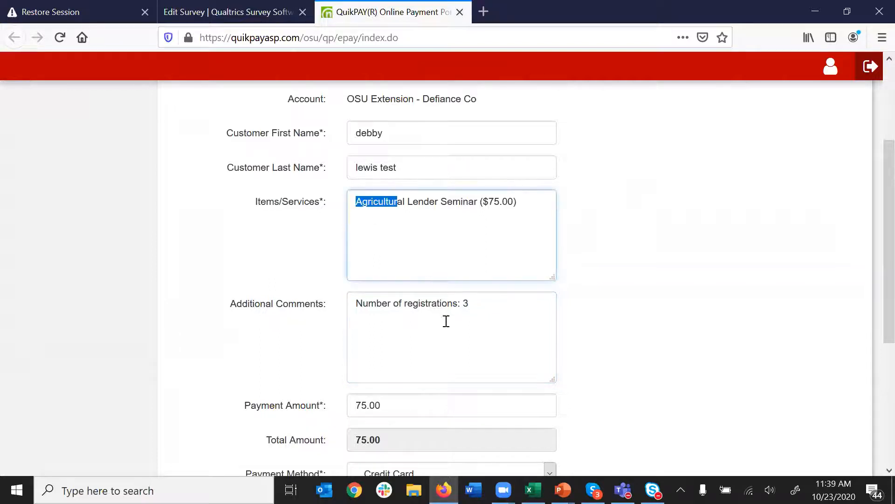
pyautogui.click(482, 315)
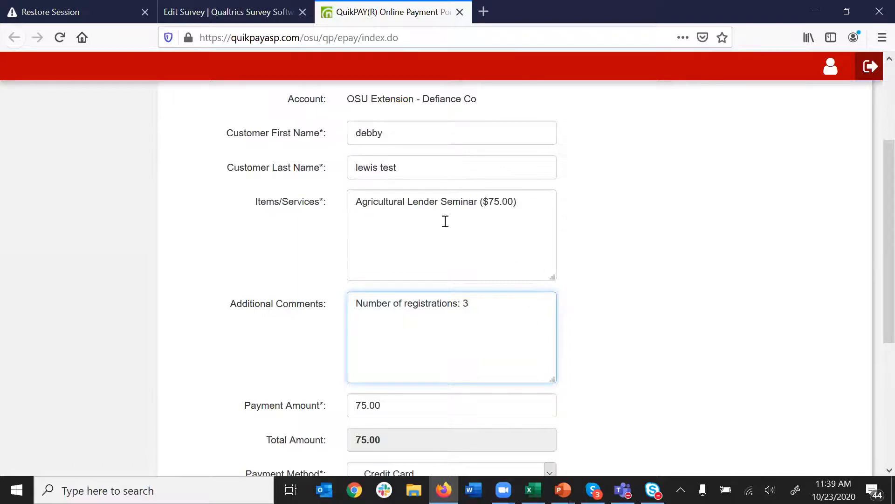
pyautogui.moveTo(351, 201); pyautogui.dragTo(532, 205)
pyautogui.click(433, 250)
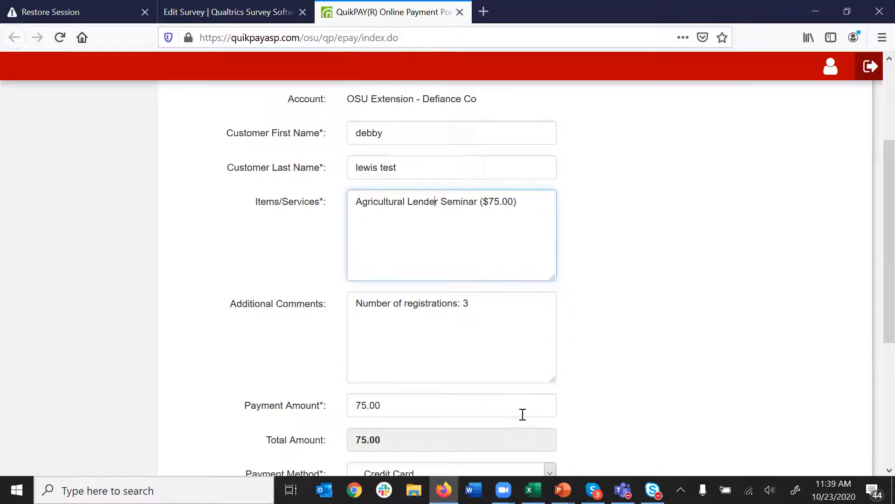
pyautogui.scroll(-5, 522, 414)
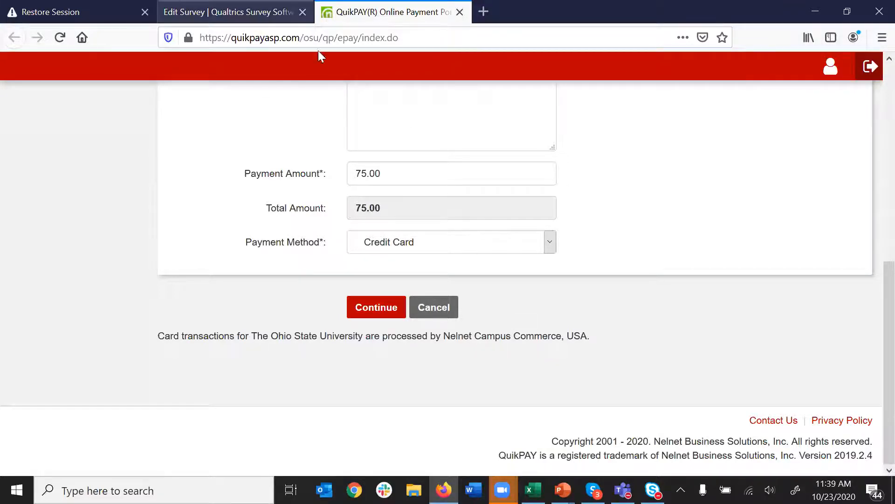
pyautogui.click(255, 11)
# - Open and close the Q22 upload question text unchanged, then scroll up to Q21
pyautogui.scroll(5, 660, 316)
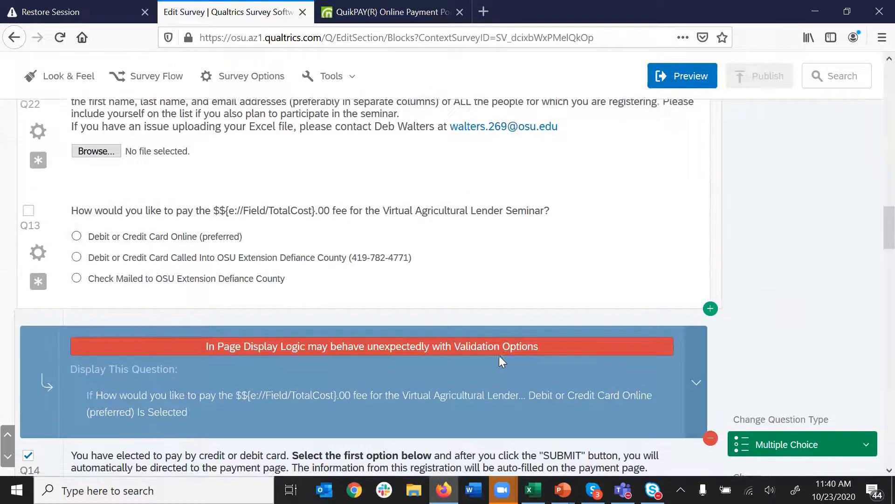
pyautogui.scroll(3, 499, 355)
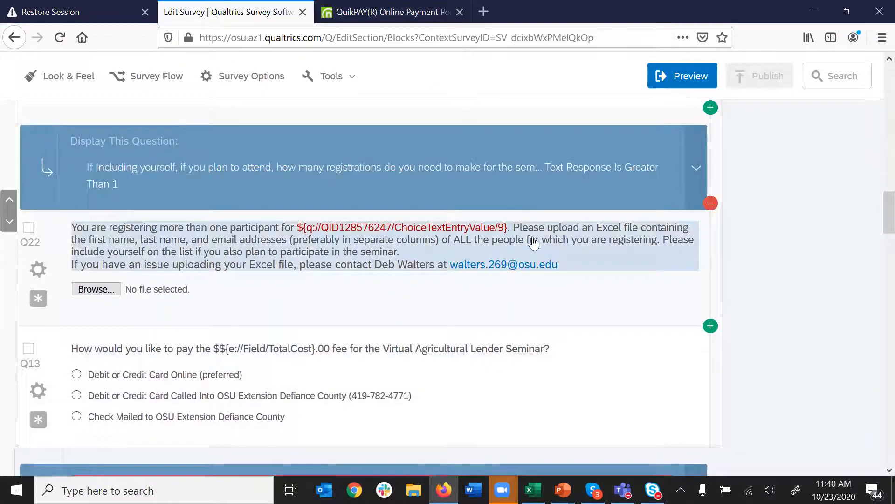
pyautogui.click(534, 242)
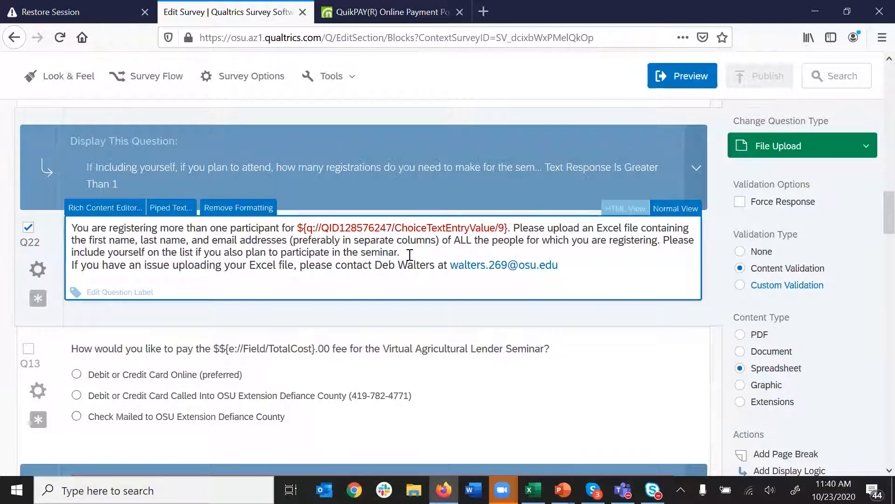
pyautogui.click(578, 276)
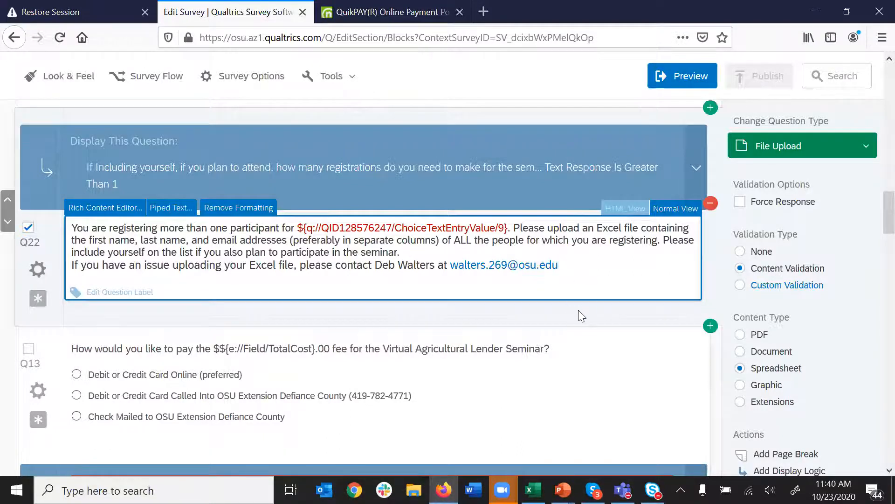
pyautogui.click(578, 309)
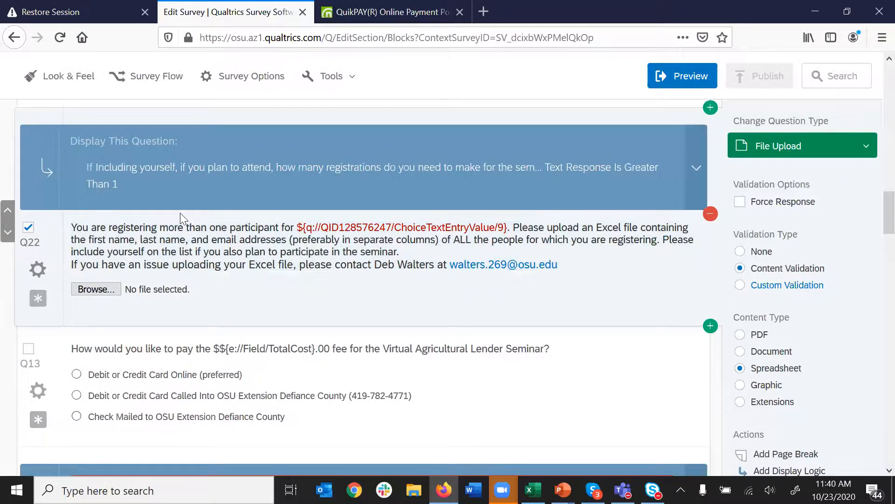
pyautogui.scroll(3, 321, 172)
pyautogui.scroll(5, 344, 110)
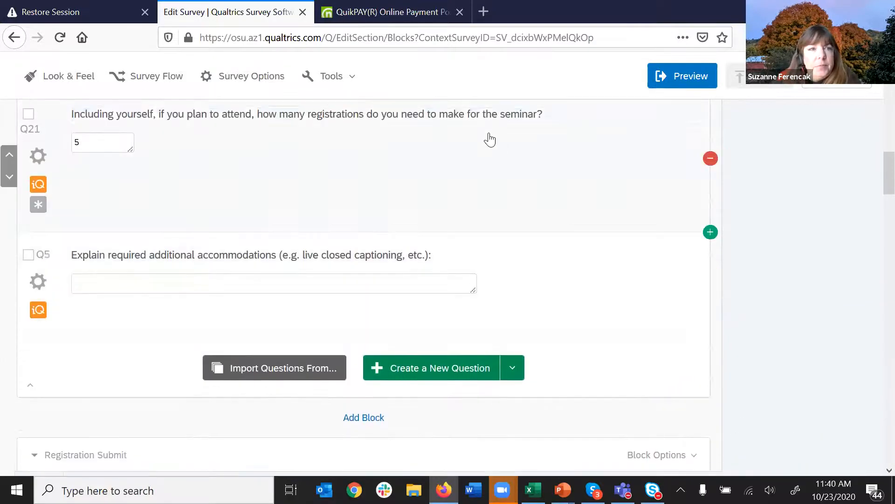
# - Open the Email Triggers list from Tools > Triggers
pyautogui.click(352, 83)
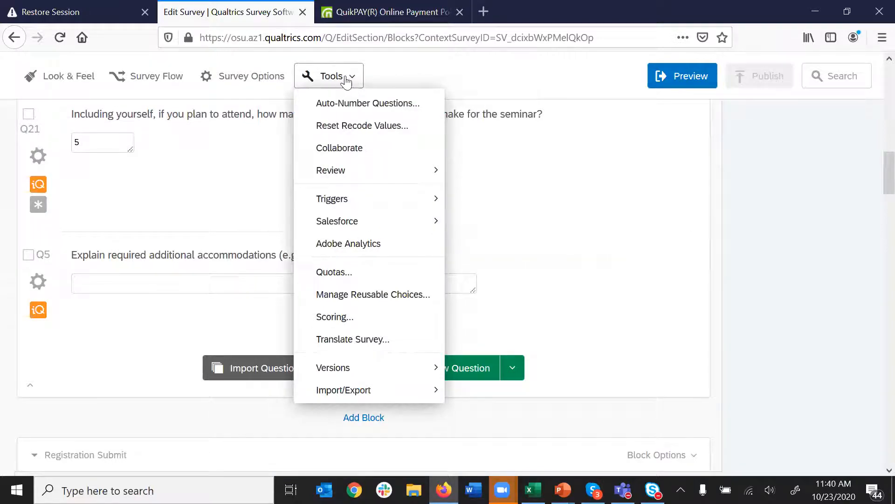
pyautogui.moveTo(355, 201)
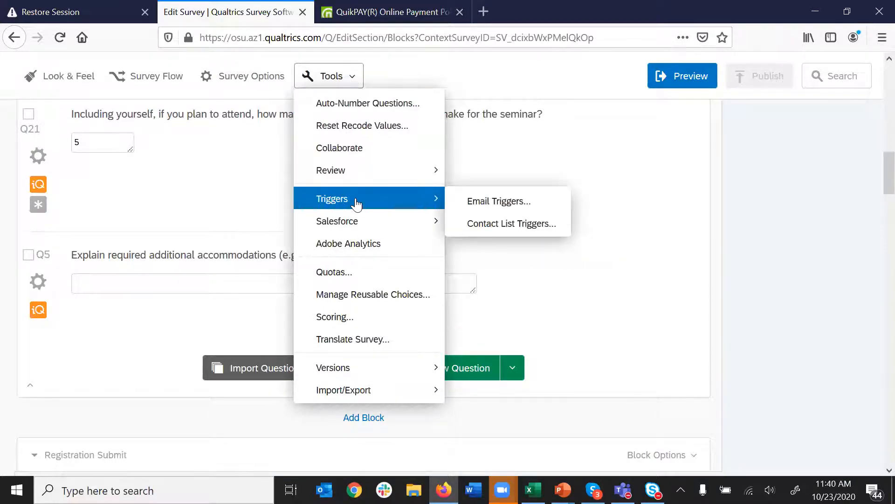
pyautogui.click(500, 205)
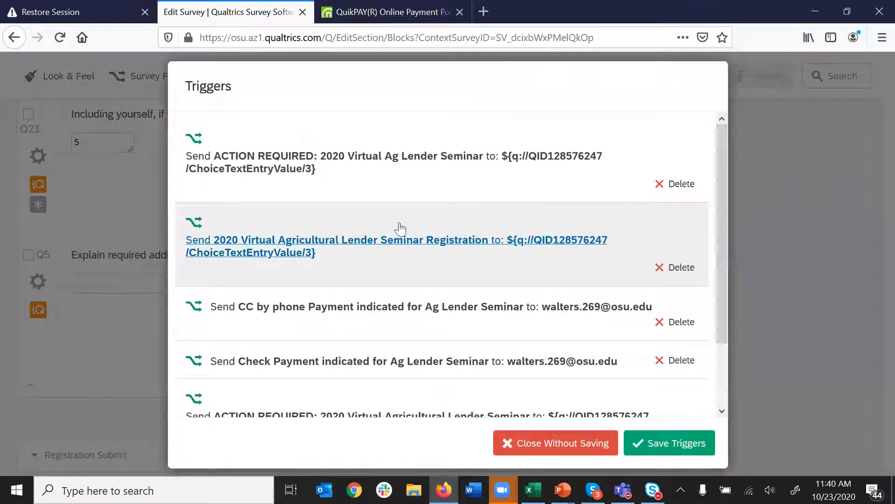
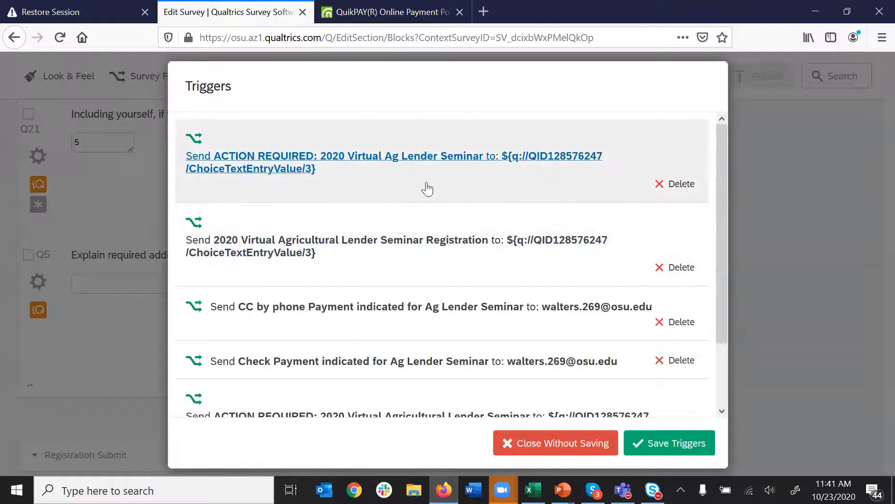
# - Open the first ACTION REQUIRED: 2020 Virtual Ag Lender Seminar email trigger
pyautogui.scroll(-2, 436, 257)
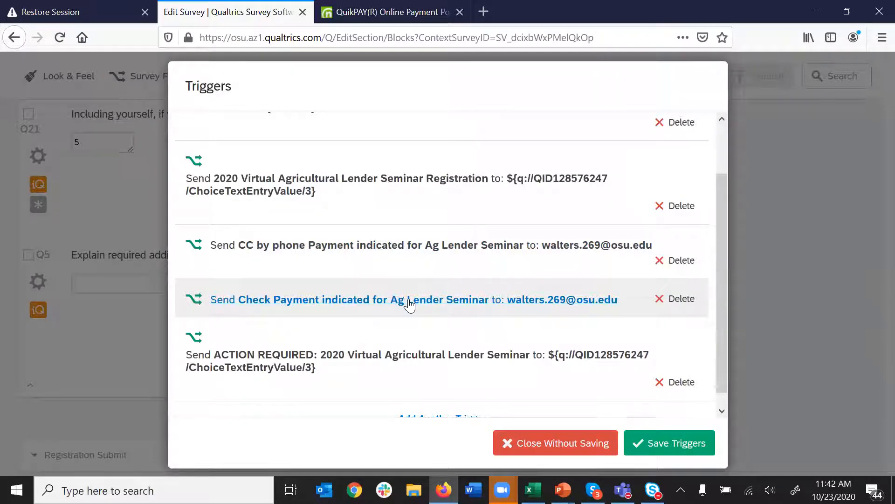
pyautogui.scroll(-1, 409, 304)
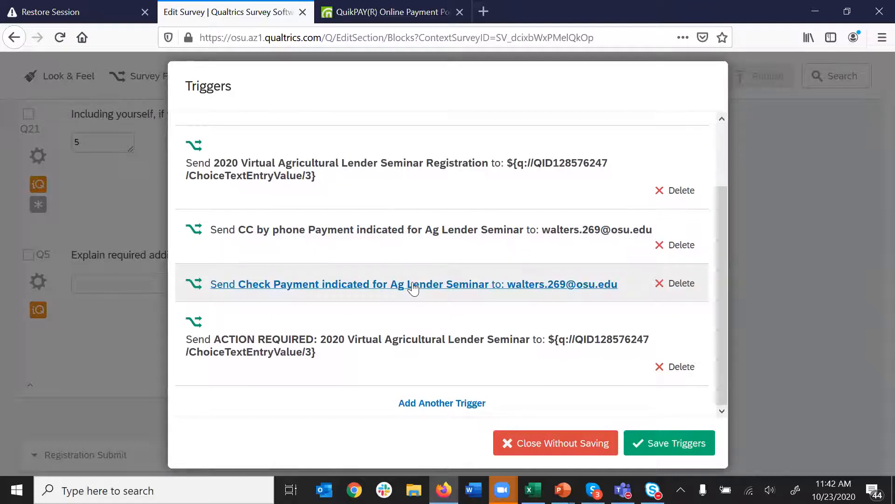
pyautogui.scroll(2, 433, 322)
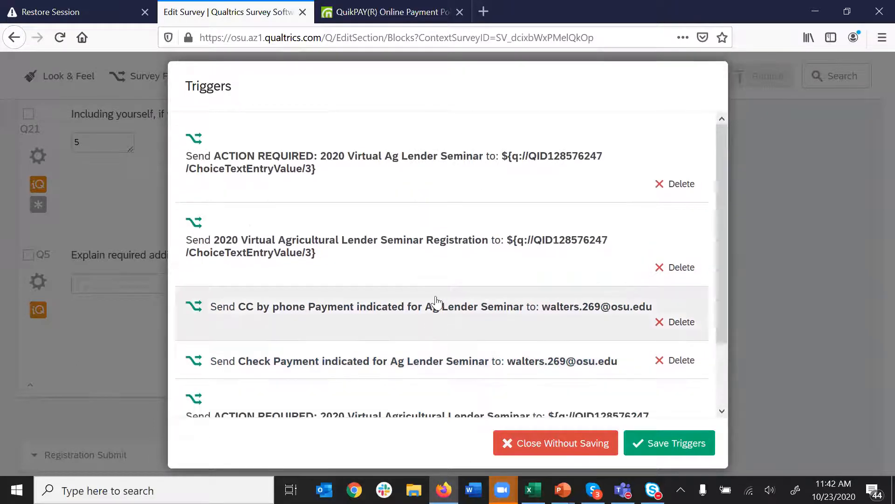
pyautogui.click(413, 158)
# - Inspect the piped-text code in the trigger's To Email Address field
pyautogui.click(306, 198)
pyautogui.click(488, 199)
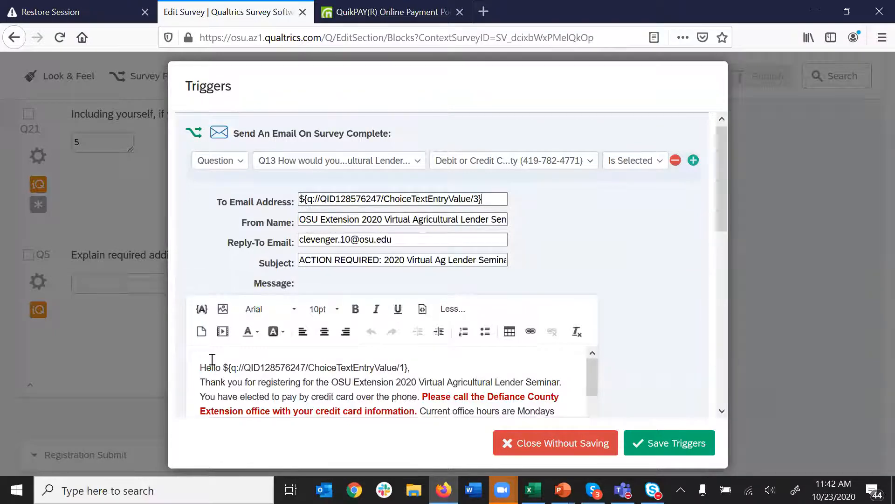
pyautogui.moveTo(500, 198); pyautogui.dragTo(299, 199)
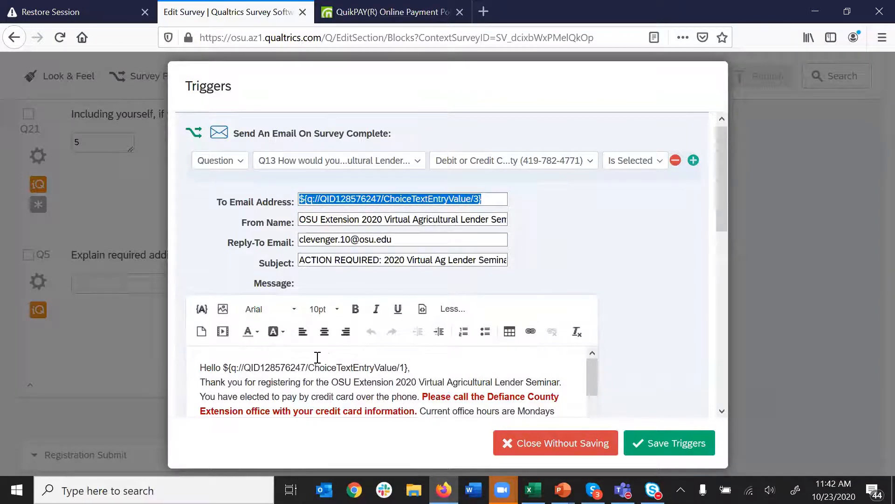
pyautogui.click(309, 204)
pyautogui.click(302, 200)
pyautogui.hotkey('shift', 'Right')
pyautogui.hotkey('shift', 'Right')
pyautogui.hotkey('shift', 'Right')
pyautogui.hotkey('shift', 'Right')
pyautogui.hotkey('shift', 'Right')
pyautogui.hotkey('shift', 'Right')
pyautogui.hotkey('shift', 'Right')
pyautogui.hotkey('shift', 'Right')
pyautogui.hotkey('shift', 'Left')
pyautogui.hotkey('shift', 'Left')
pyautogui.hotkey('shift', 'Left')
pyautogui.hotkey('shift', 'Left')
pyautogui.hotkey('shift', 'Right')
pyautogui.hotkey('shift', 'Right')
pyautogui.hotkey('shift', 'Right')
pyautogui.hotkey('shift', 'Right')
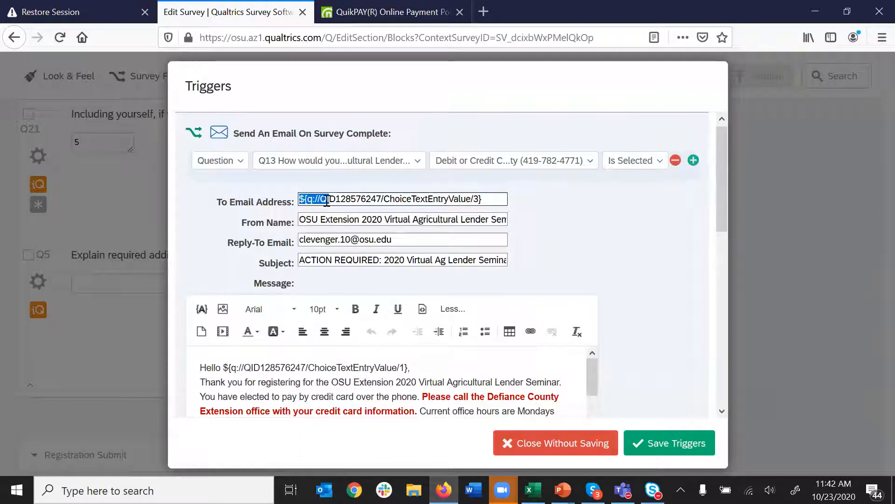
pyautogui.click(489, 199)
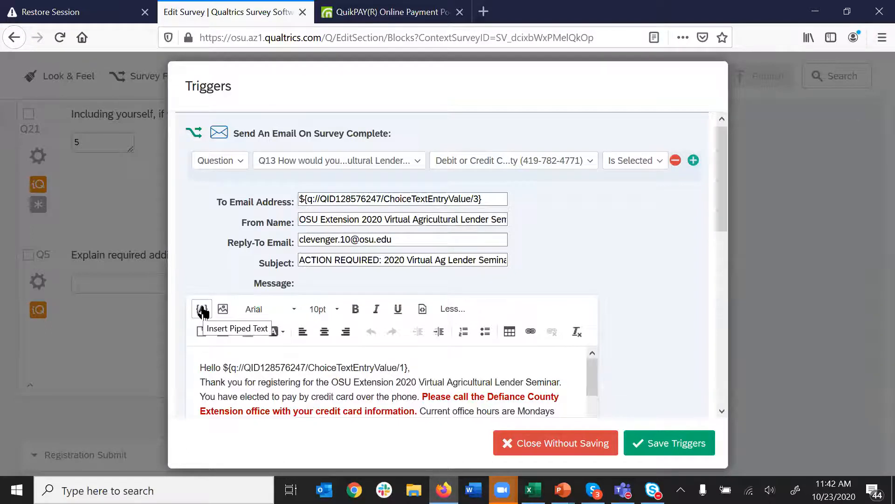
# - Pipe Q2's contact-information Email answer into the start of the message and select the inserted code
pyautogui.click(202, 309)
pyautogui.moveTo(305, 269)
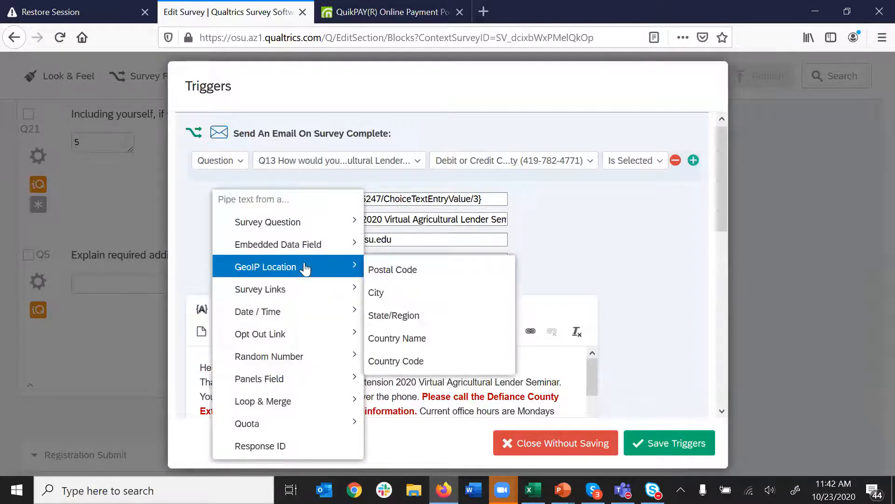
pyautogui.moveTo(298, 229)
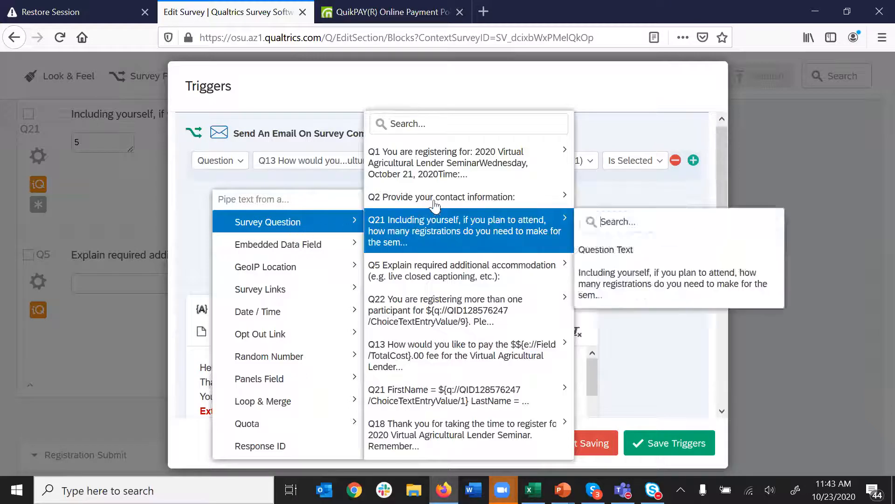
pyautogui.moveTo(476, 198)
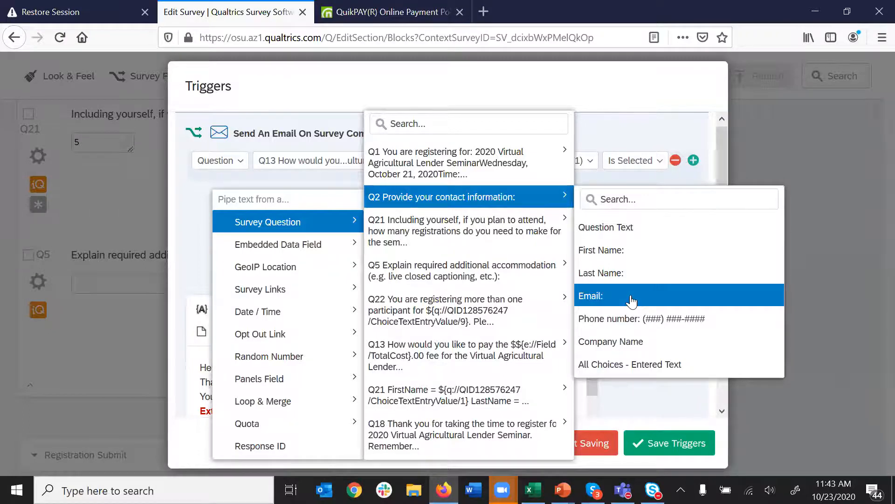
pyautogui.click(630, 296)
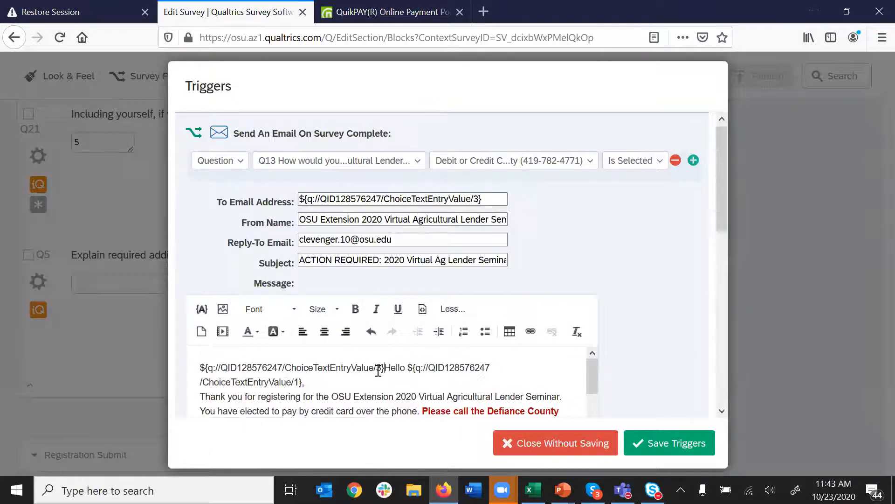
pyautogui.moveTo(385, 368); pyautogui.dragTo(199, 367)
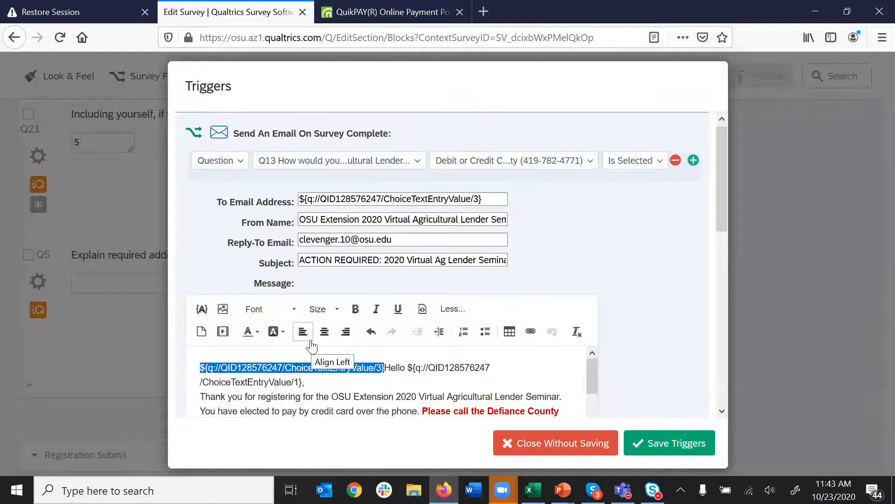
# - Remove the inserted piped email code and review the recipient, From Name and reply-to fields
pyautogui.press('Delete')
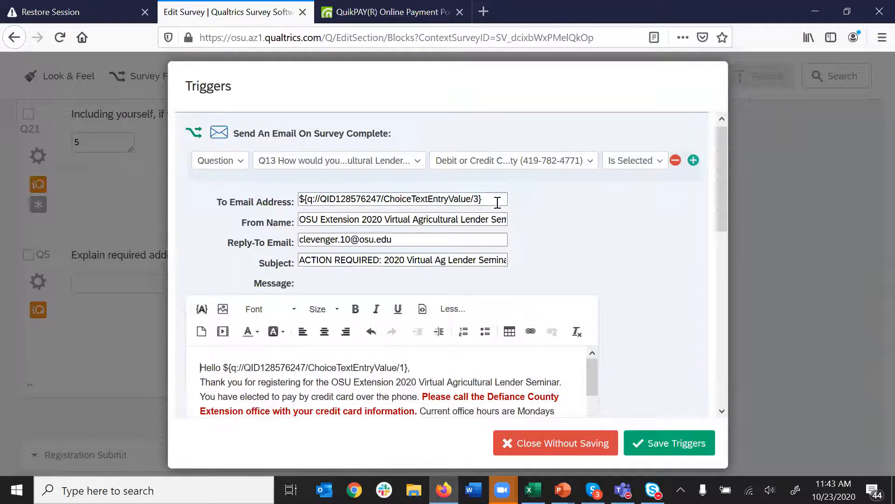
pyautogui.moveTo(485, 199); pyautogui.dragTo(262, 188)
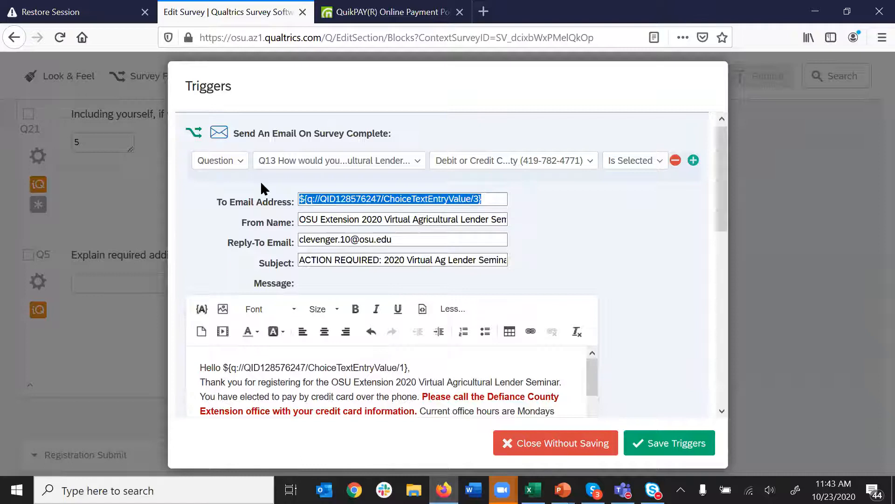
pyautogui.click(260, 188)
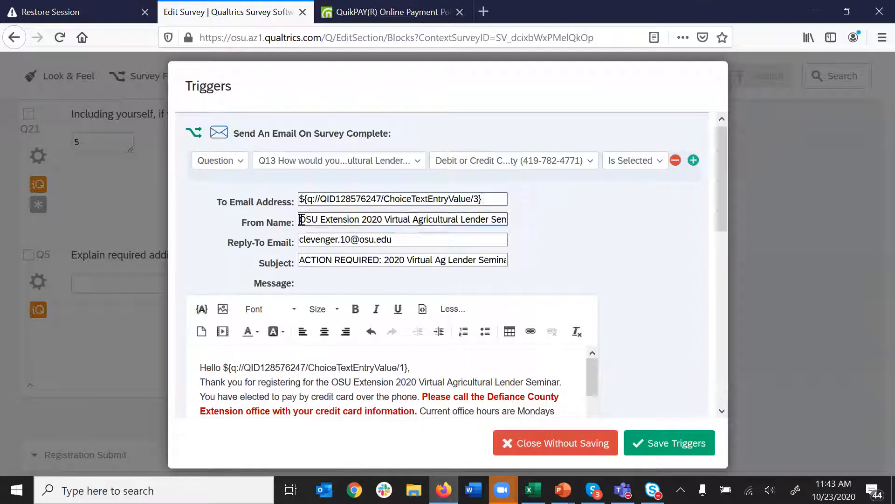
pyautogui.moveTo(302, 219); pyautogui.dragTo(537, 211)
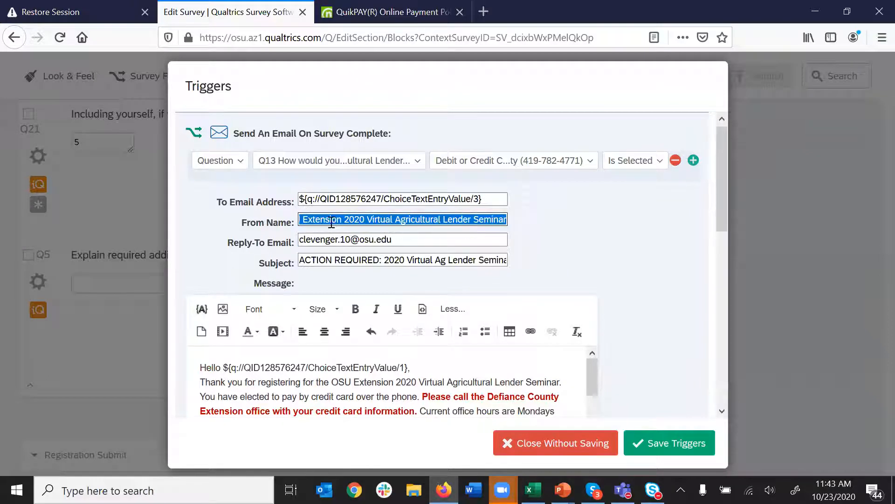
pyautogui.click(418, 244)
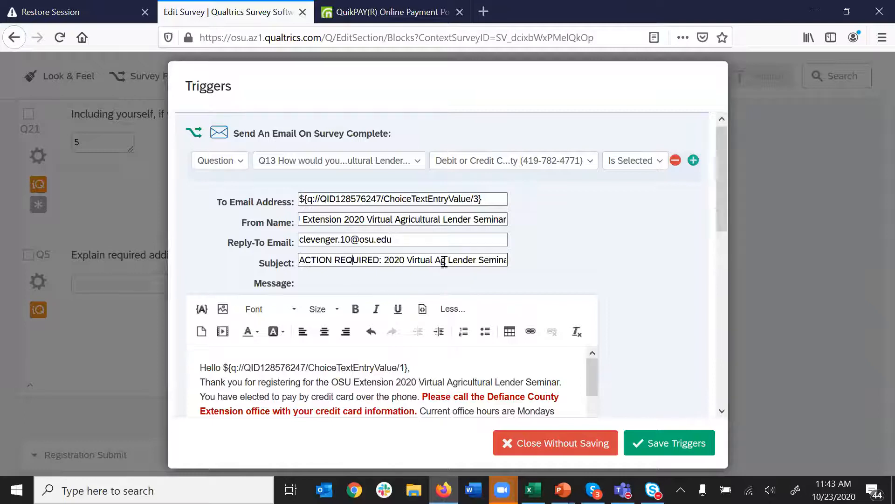
# - Review the message body, including the piped total cost and the October 16 deadline
pyautogui.scroll(-3, 435, 404)
pyautogui.scroll(2, 530, 367)
pyautogui.scroll(1, 529, 367)
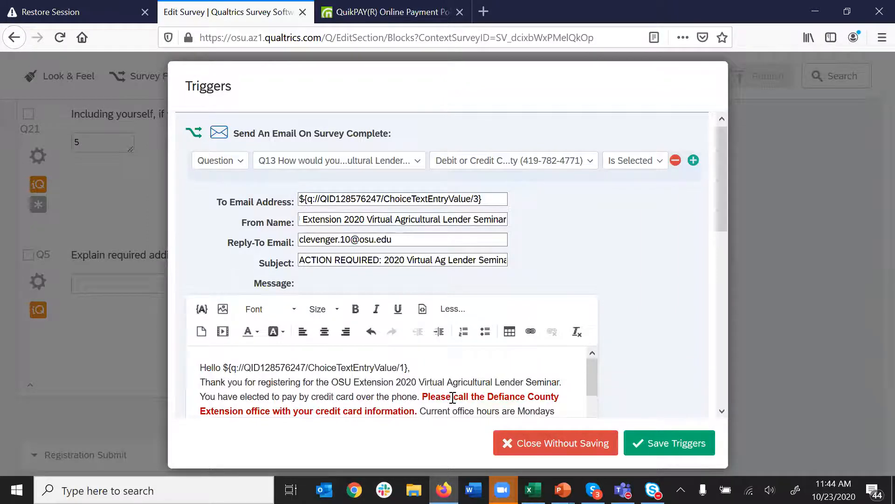
pyautogui.scroll(-3, 454, 396)
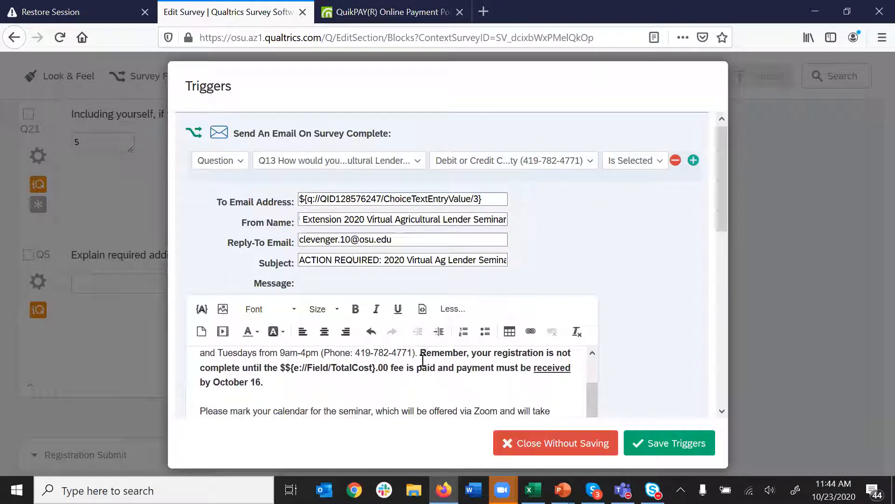
pyautogui.moveTo(283, 369); pyautogui.dragTo(398, 367)
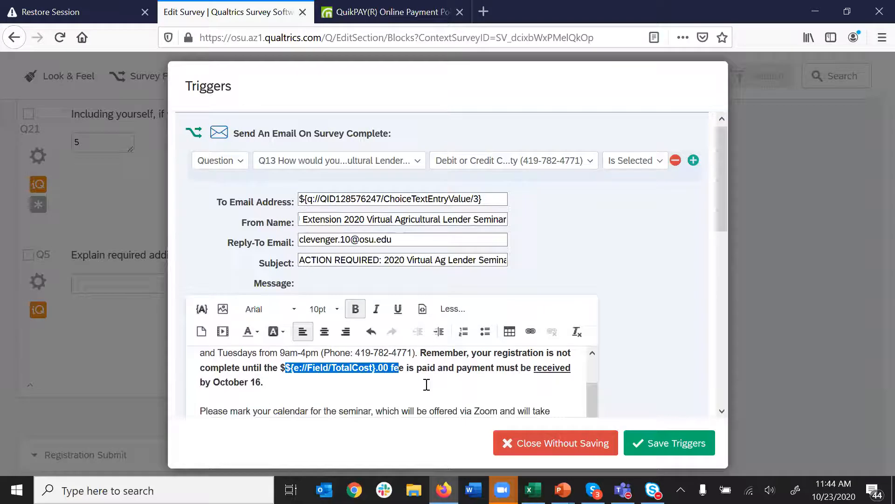
pyautogui.scroll(-3, 425, 384)
pyautogui.scroll(3, 425, 380)
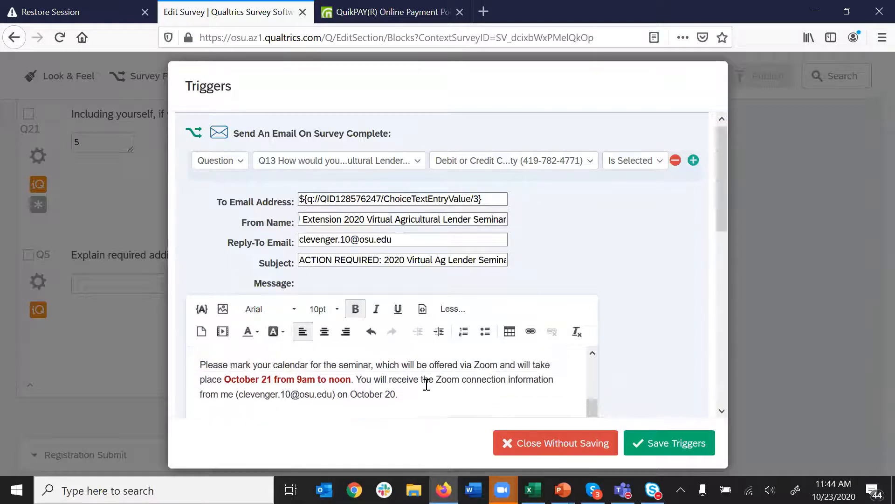
pyautogui.moveTo(245, 382); pyautogui.dragTo(256, 382)
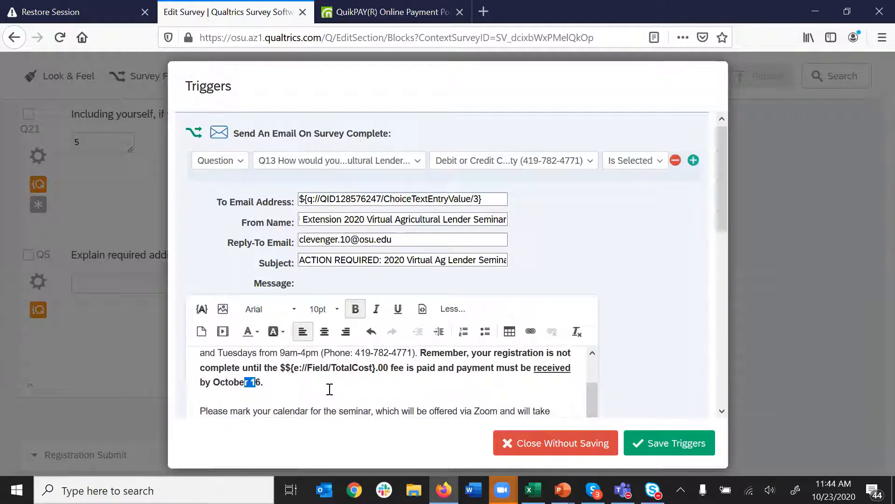
pyautogui.scroll(-3, 330, 382)
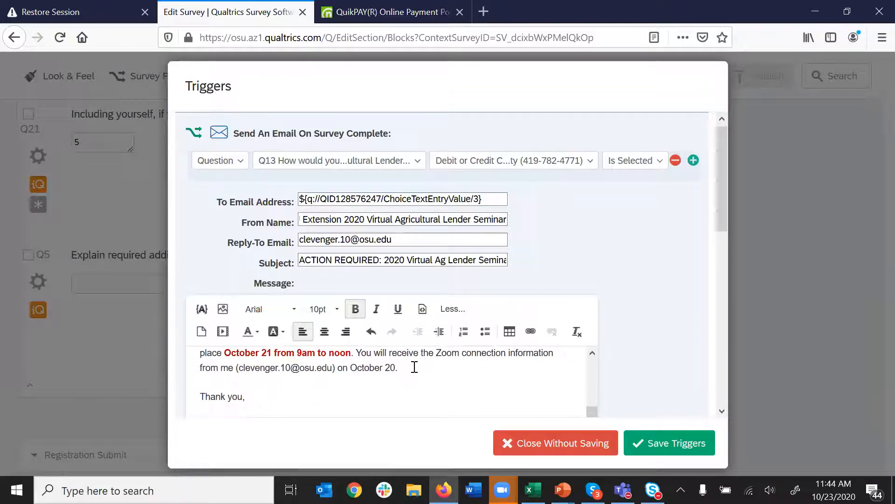
pyautogui.scroll(-3, 414, 367)
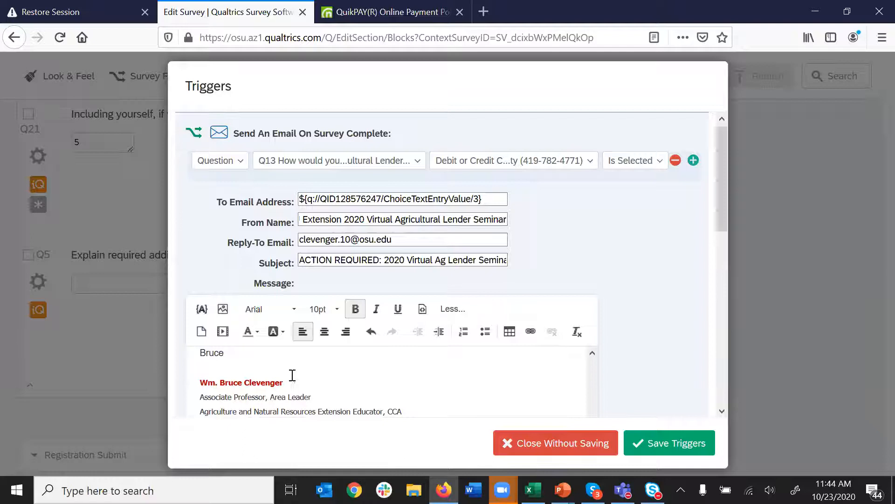
pyautogui.scroll(-1, 326, 383)
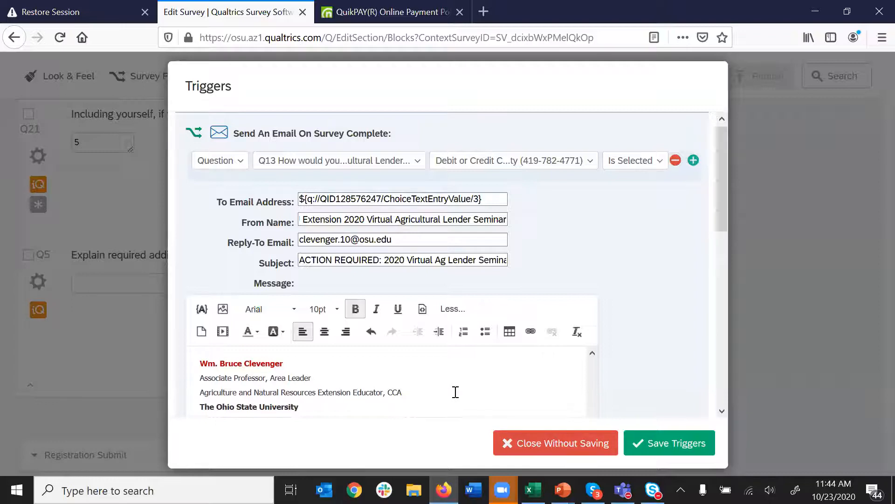
pyautogui.scroll(10, 455, 392)
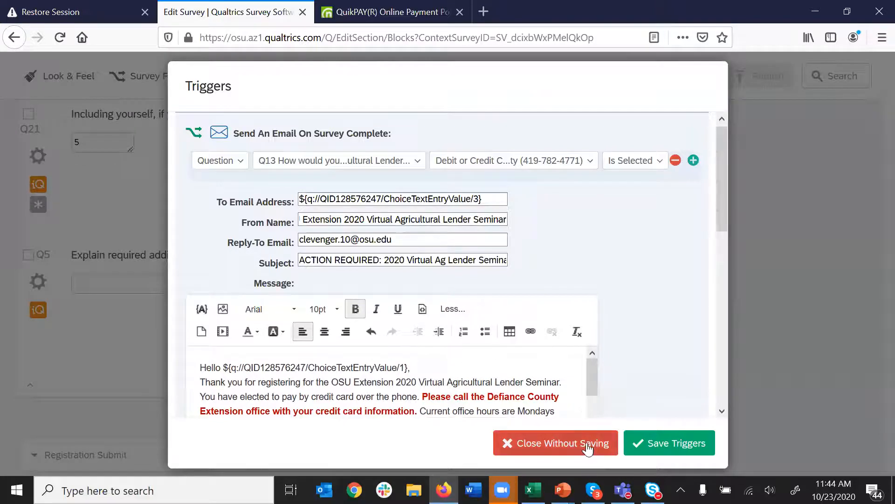
pyautogui.moveTo(723, 203); pyautogui.dragTo(726, 332)
# - Collapse the email trigger to its summary and scroll through the full list of triggers
pyautogui.click(677, 240)
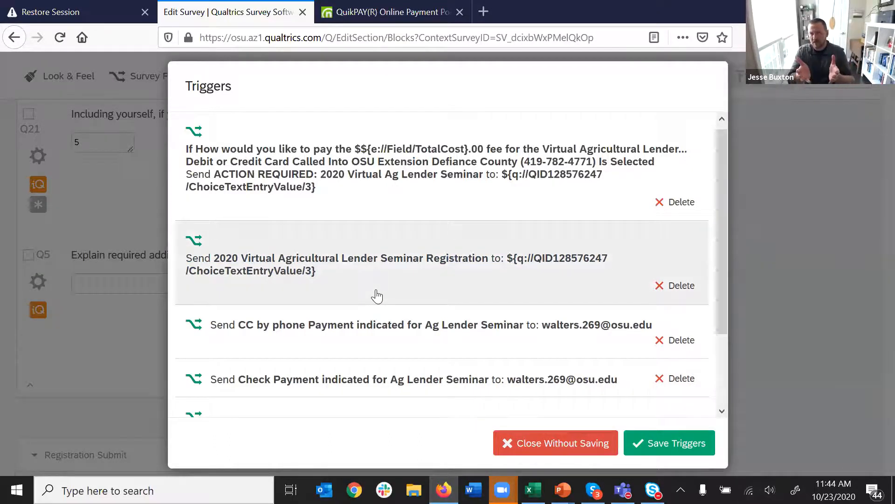
pyautogui.scroll(-2, 377, 295)
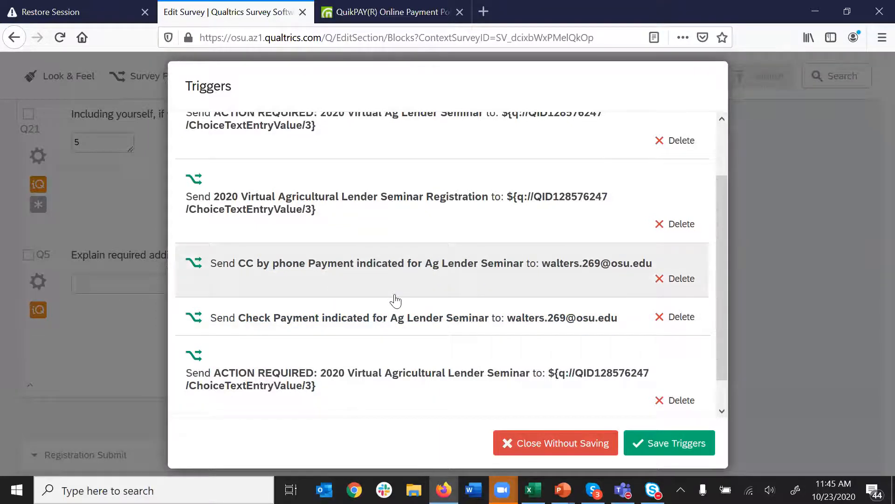
pyautogui.scroll(-1, 395, 301)
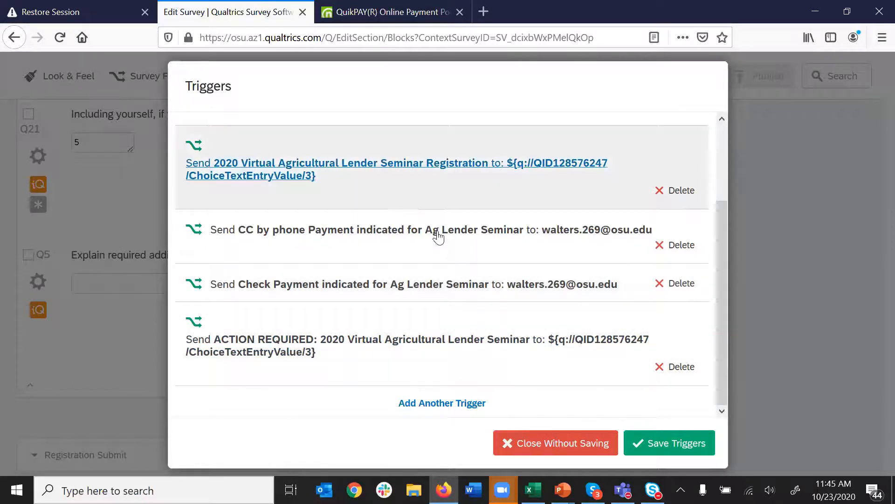
pyautogui.scroll(2, 439, 236)
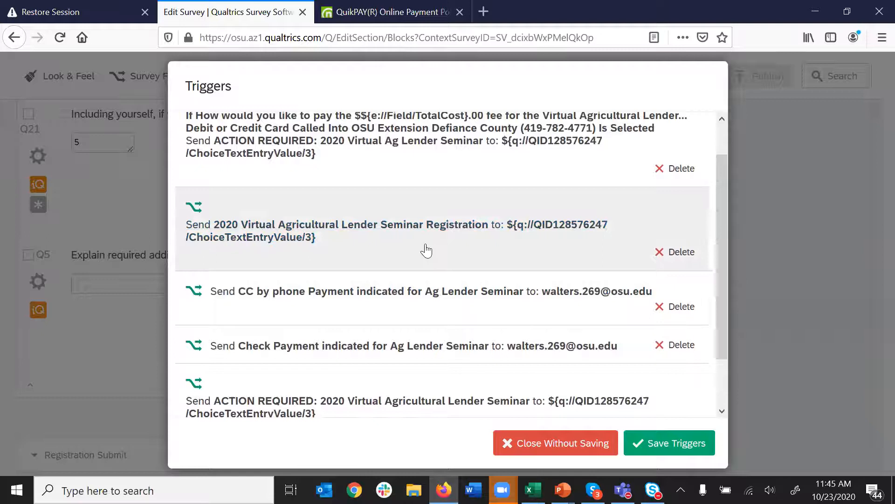
pyautogui.scroll(-2, 434, 279)
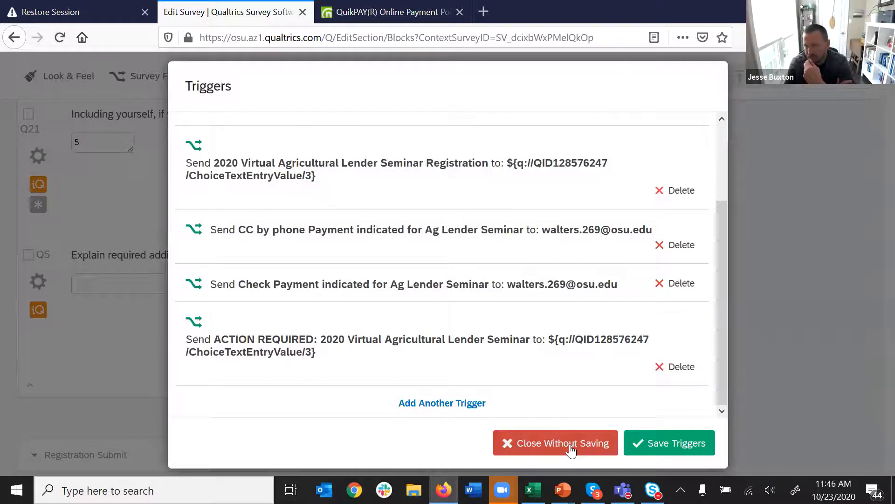
# - Discard the trigger changes and scroll back up to the top of the survey
pyautogui.click(570, 444)
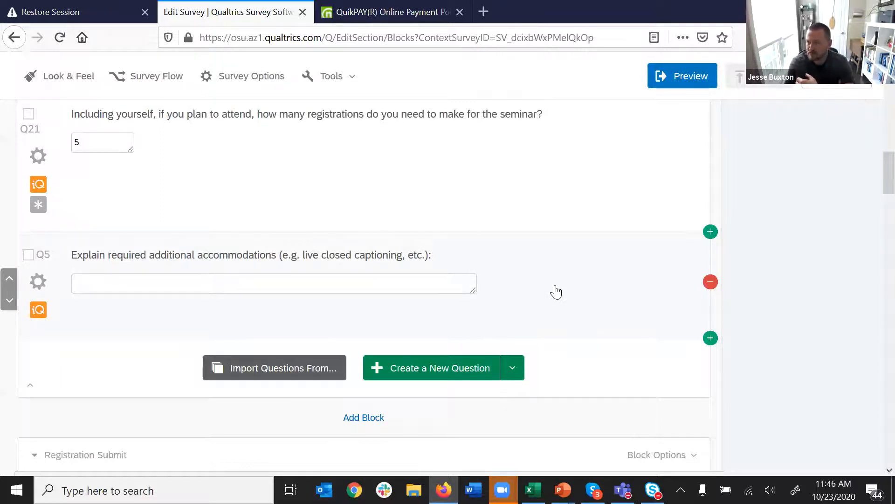
pyautogui.scroll(3, 557, 291)
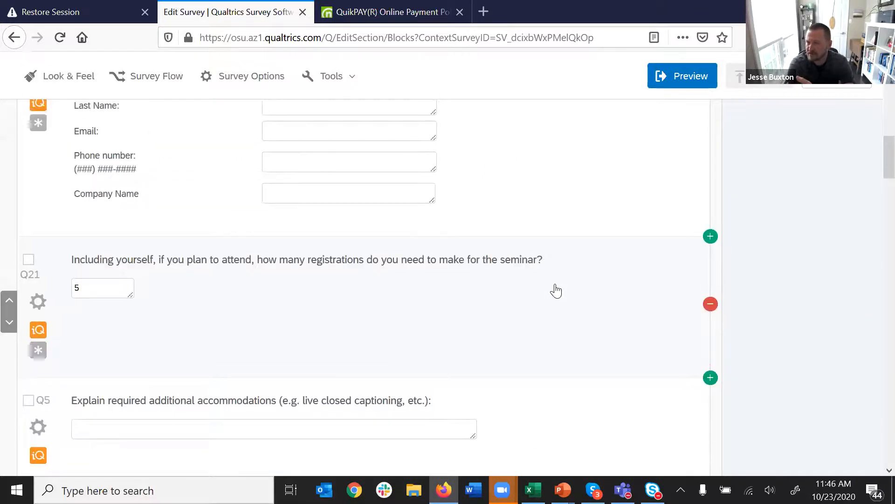
pyautogui.scroll(10, 557, 292)
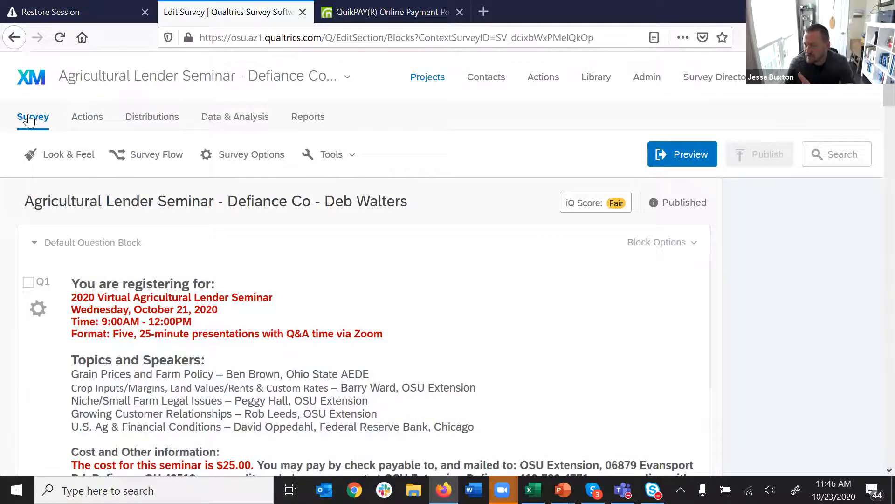
# - Return to My Projects, browse the NelNet folder's eight surveys, and open the last survey's actions menu
pyautogui.click(430, 79)
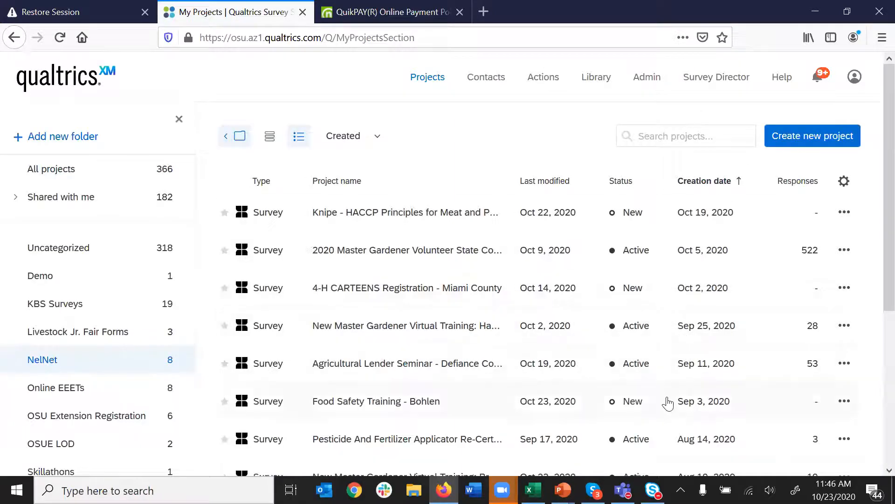
pyautogui.scroll(-3, 661, 405)
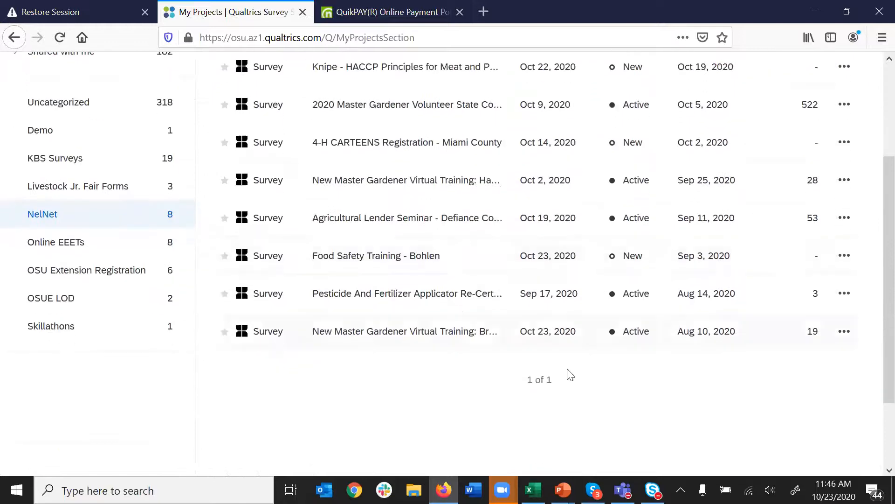
pyautogui.scroll(2, 568, 374)
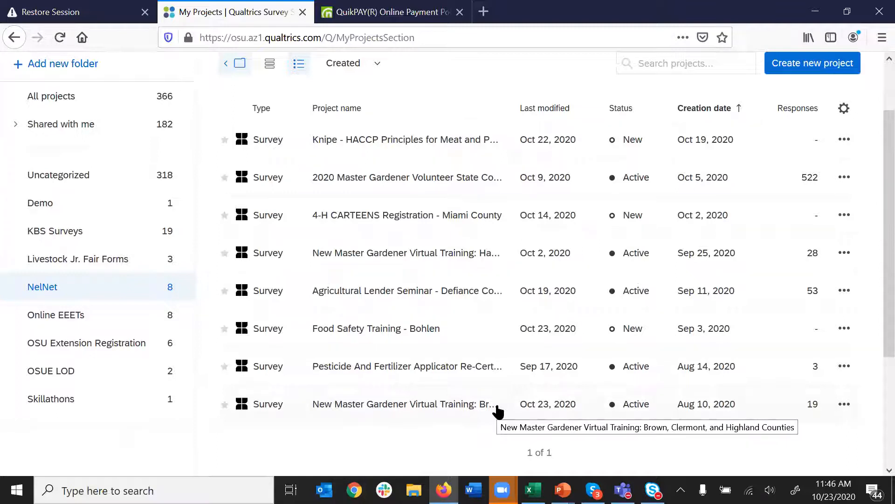
pyautogui.click(845, 405)
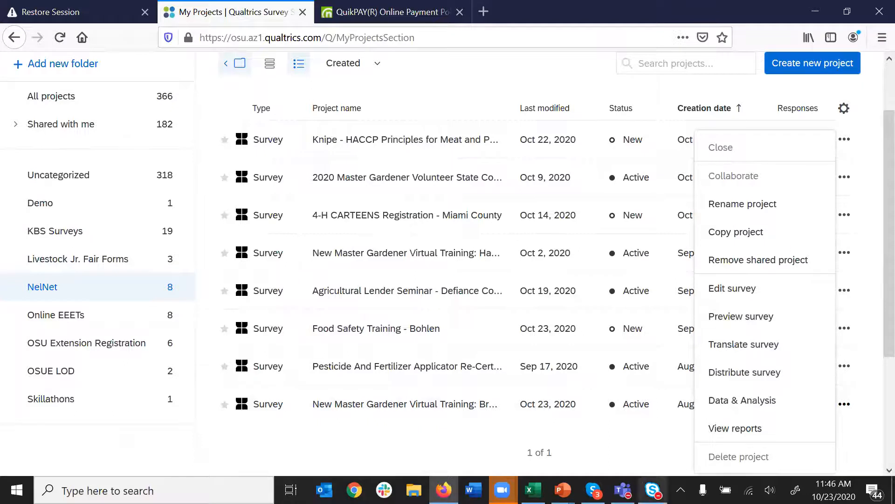
pyautogui.click(637, 448)
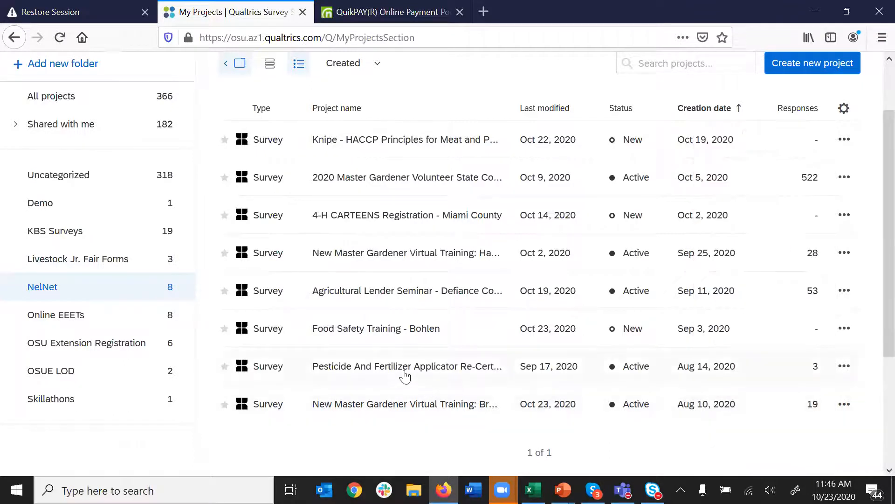
pyautogui.click(844, 365)
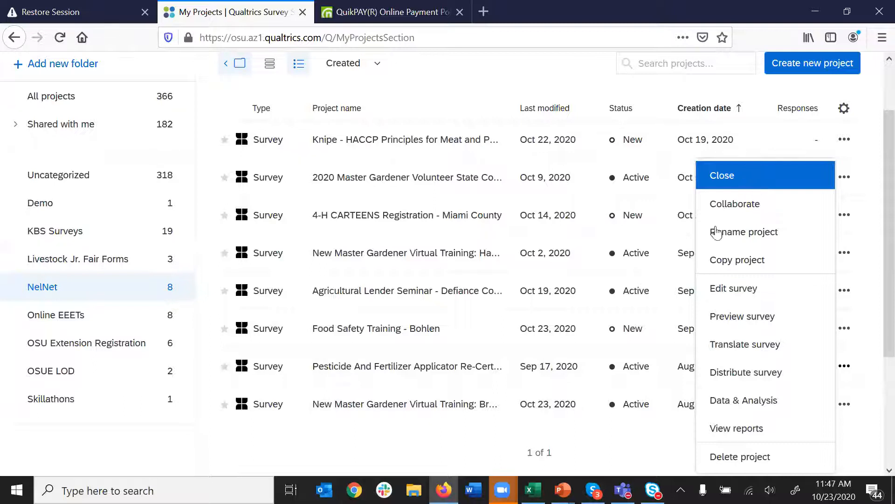
pyautogui.click(662, 458)
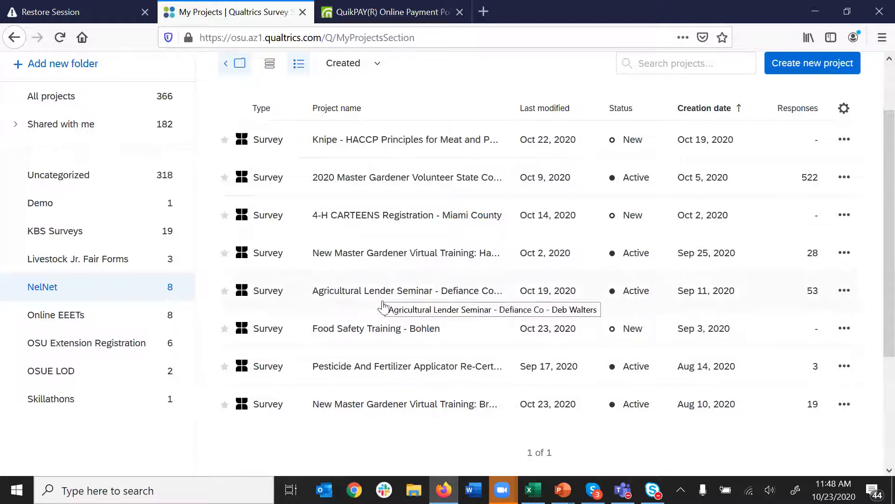
# - Open the Food Safety Training - Bohlen survey and scroll to Q3's Level II, Level I and Proctor Only choices
pyautogui.click(384, 330)
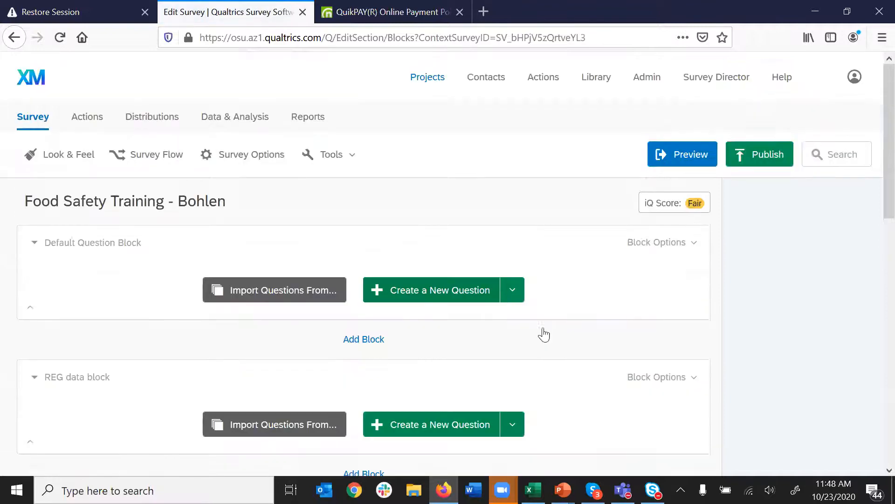
pyautogui.scroll(-5, 519, 369)
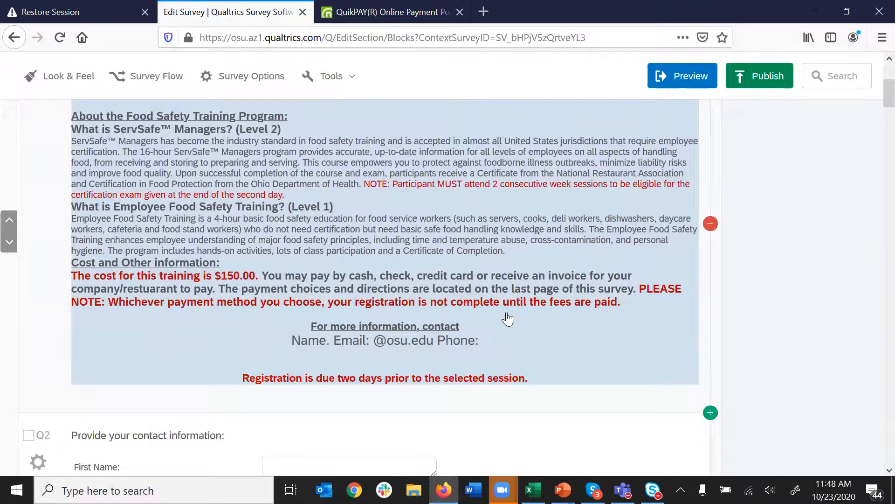
pyautogui.scroll(-2, 508, 312)
pyautogui.scroll(2, 586, 422)
pyautogui.scroll(-1, 631, 413)
pyautogui.scroll(-7, 630, 413)
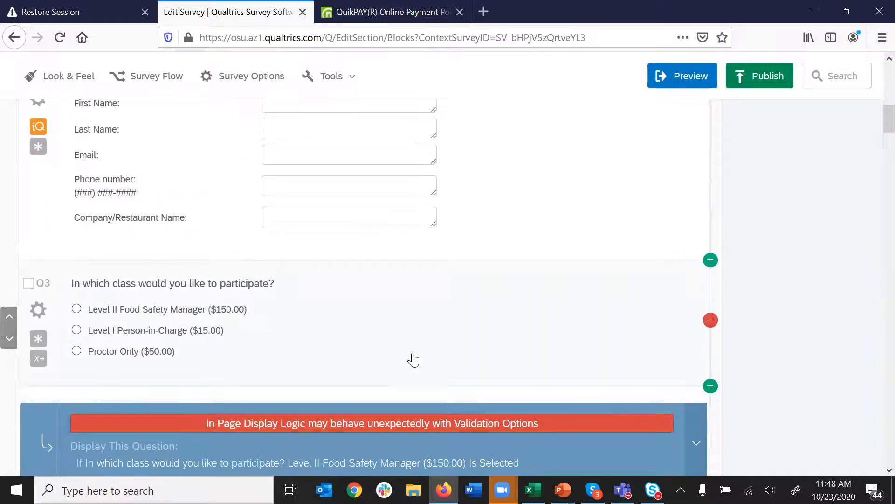
pyautogui.scroll(-2, 409, 347)
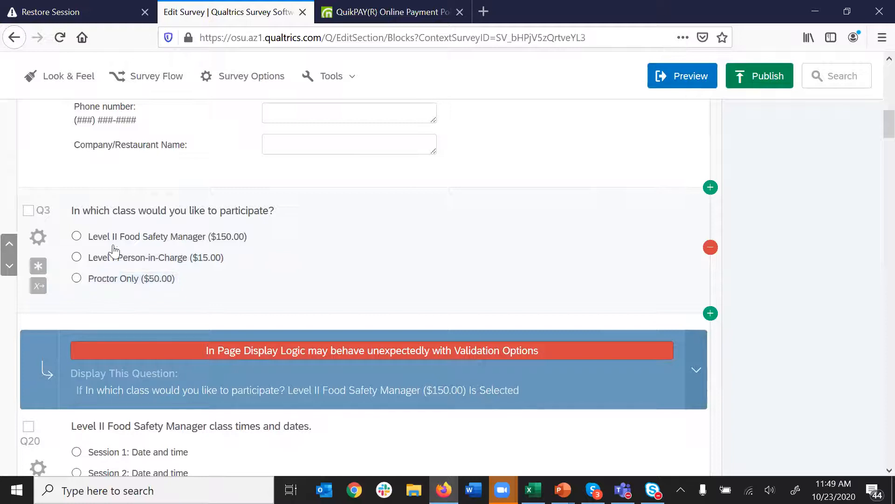
pyautogui.click(37, 287)
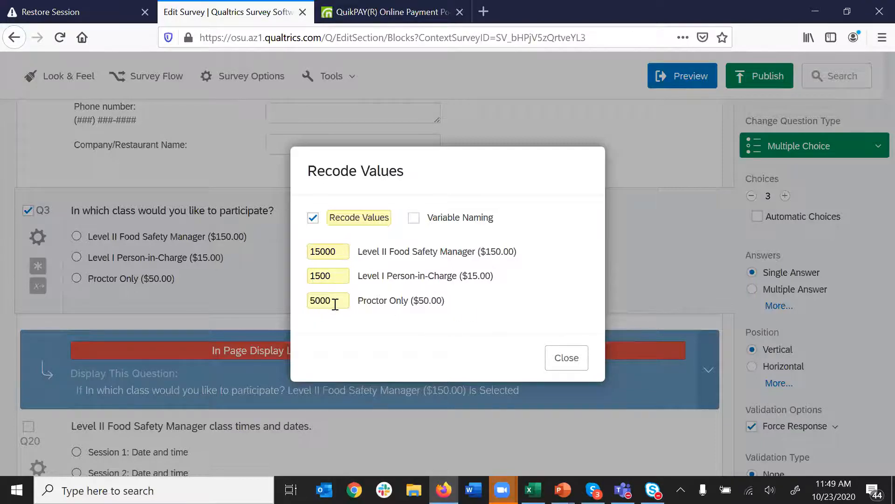
pyautogui.click(566, 359)
pyautogui.scroll(-4, 393, 260)
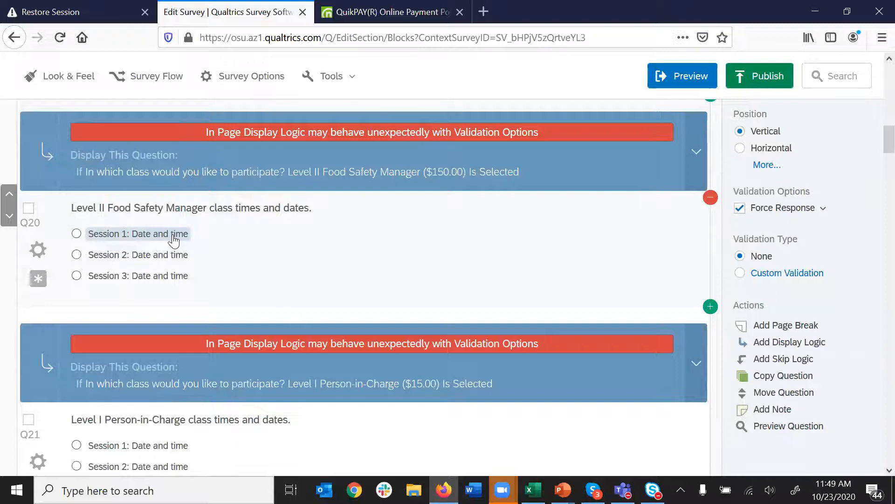
# - Inspect the options of the Session 1: Date and time choice without changing it
pyautogui.click(176, 234)
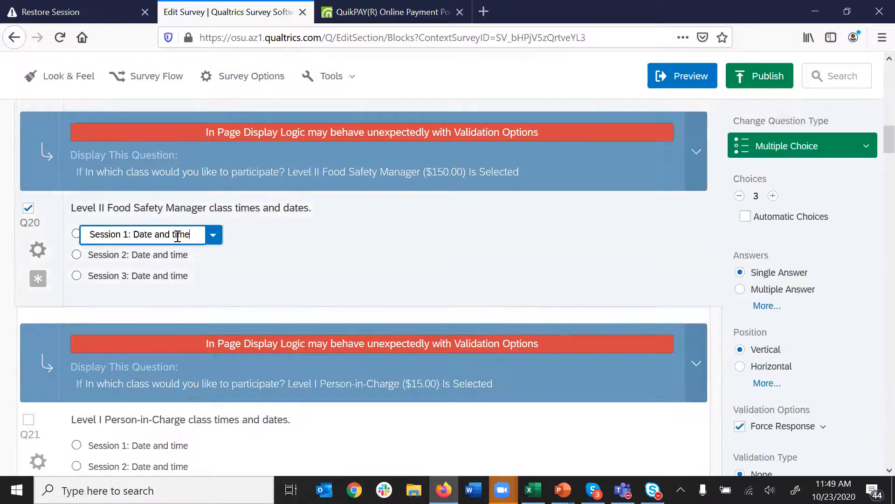
pyautogui.click(214, 238)
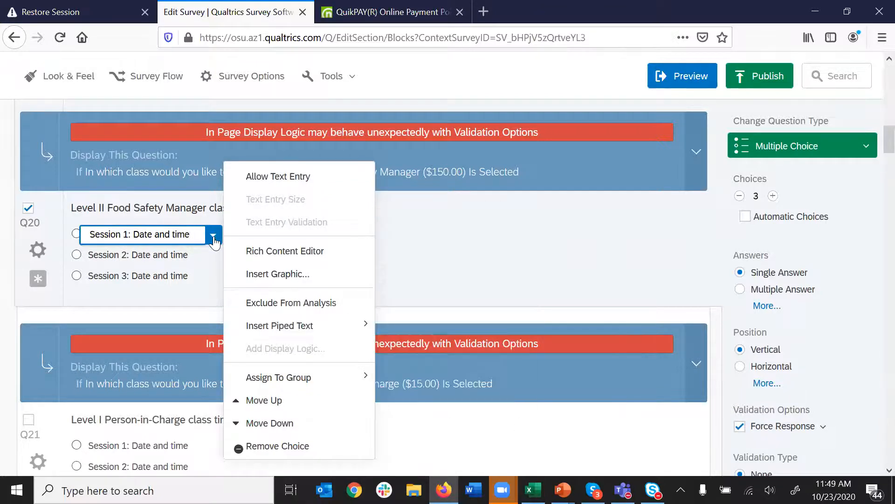
pyautogui.click(432, 239)
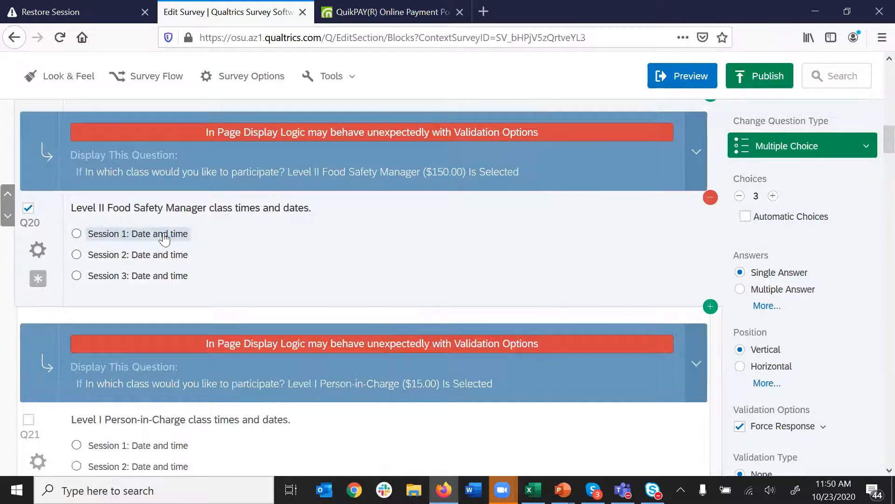
# - Scroll past proctor-only Q22 down to Q24's NelNet redirect field table
pyautogui.scroll(-5, 304, 245)
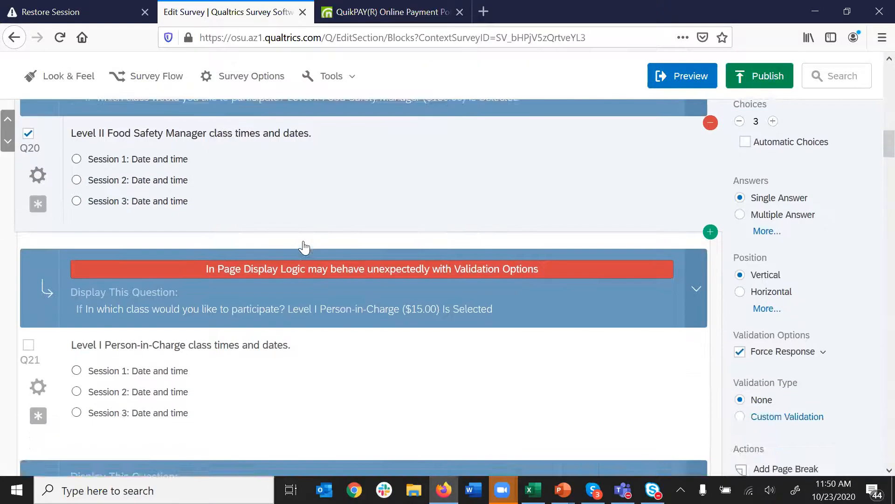
pyautogui.scroll(-2, 422, 255)
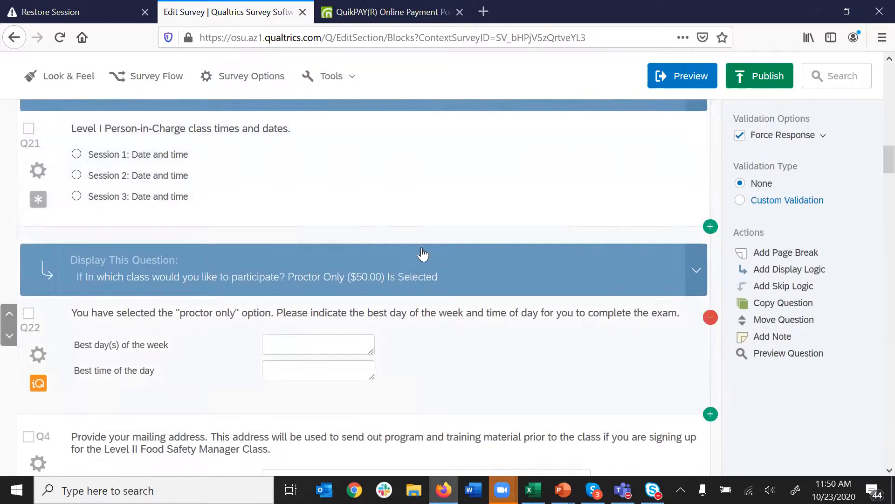
pyautogui.scroll(2, 313, 216)
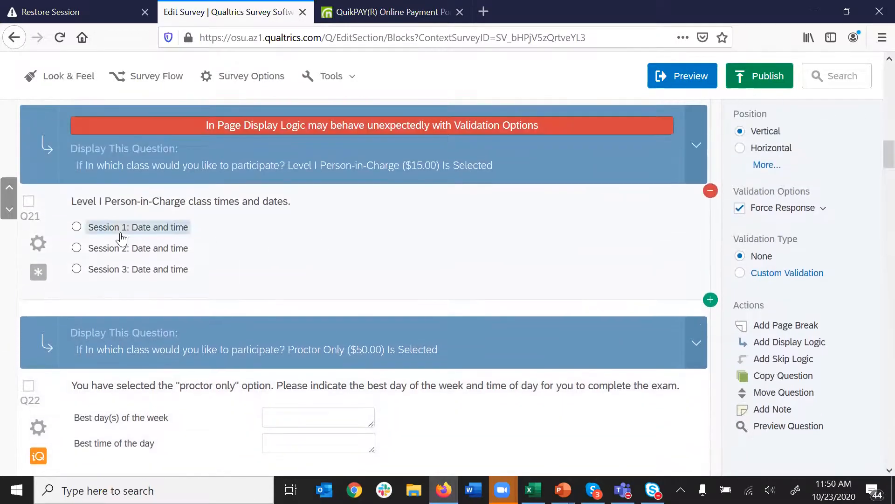
pyautogui.scroll(-4, 503, 309)
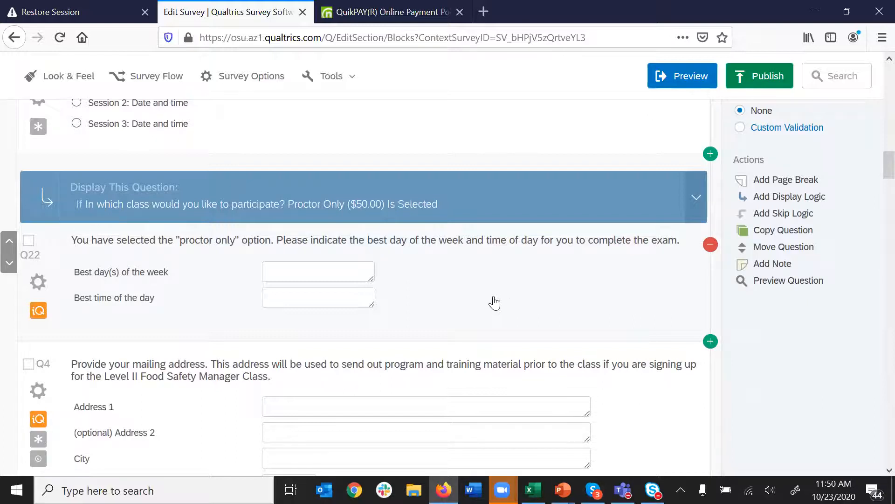
pyautogui.click(494, 302)
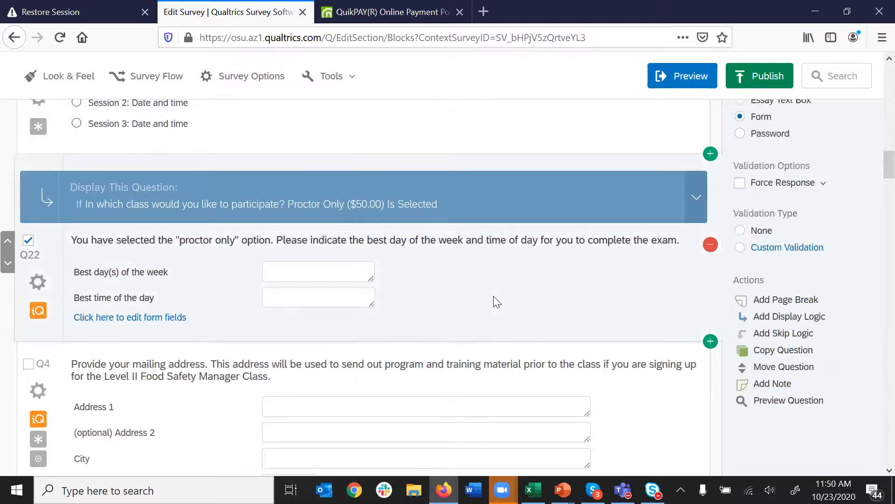
pyautogui.scroll(-4, 495, 302)
pyautogui.scroll(-10, 494, 302)
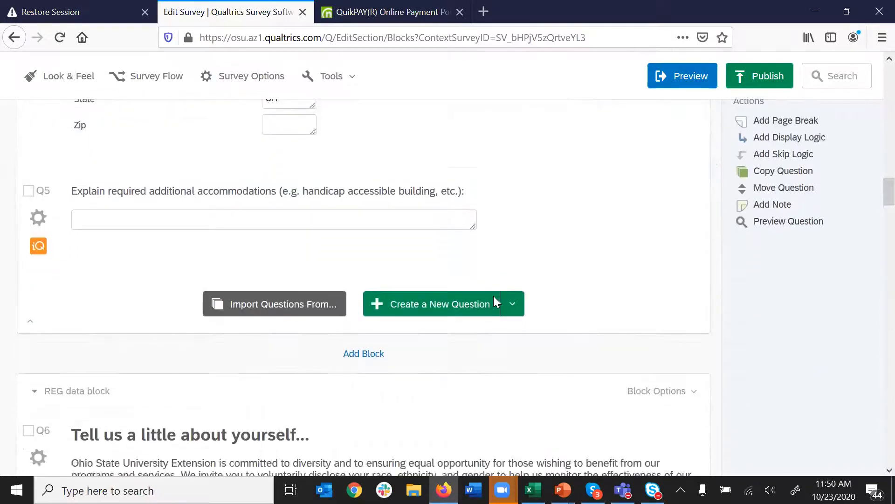
pyautogui.scroll(-15, 494, 303)
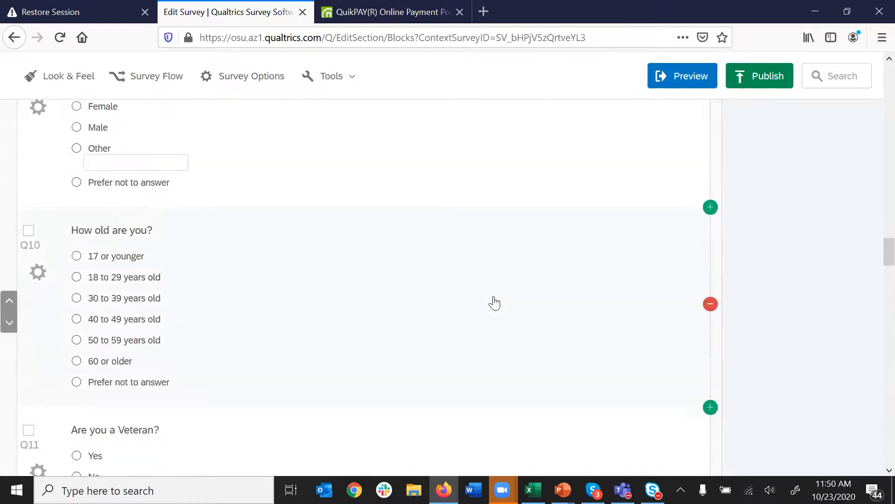
pyautogui.scroll(-12, 495, 302)
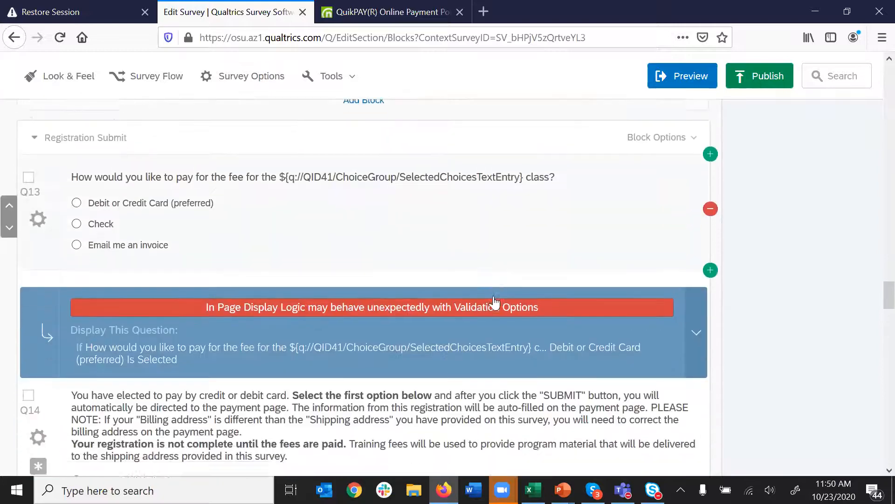
pyautogui.scroll(-9, 494, 303)
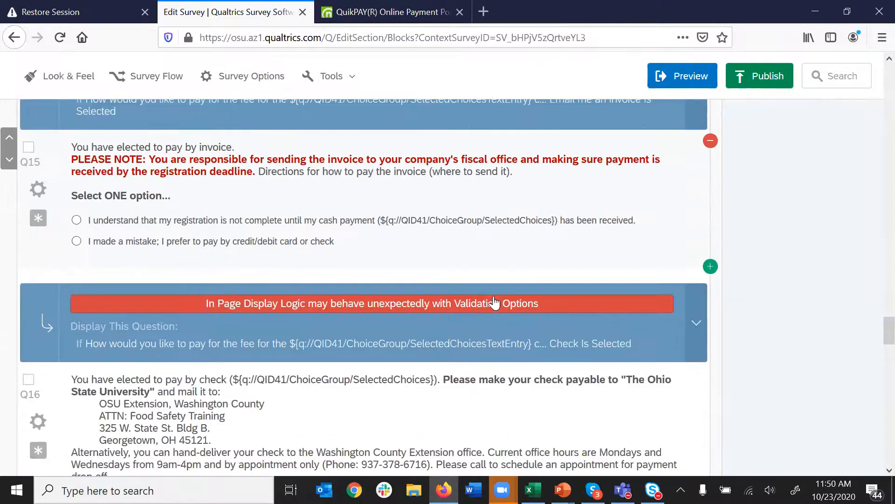
pyautogui.scroll(-8, 494, 303)
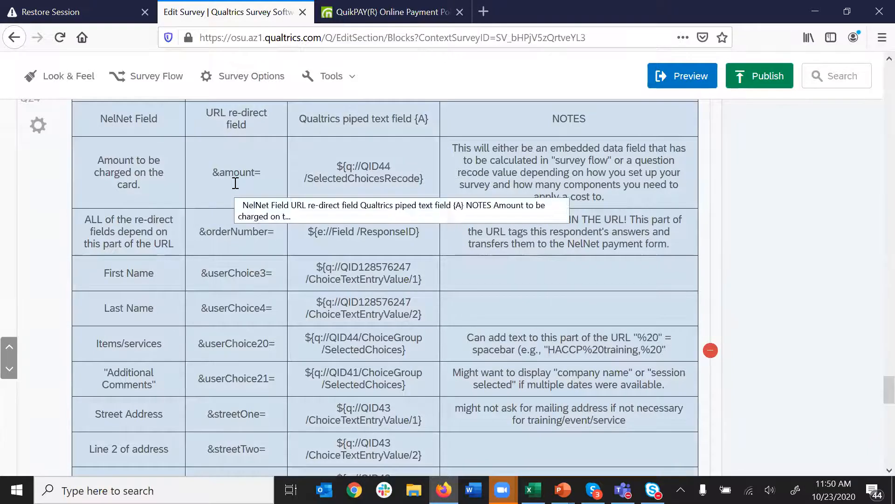
# - Open Q24 in the Rich Content Editor and delete the Amount row's old piped text
pyautogui.click(233, 176)
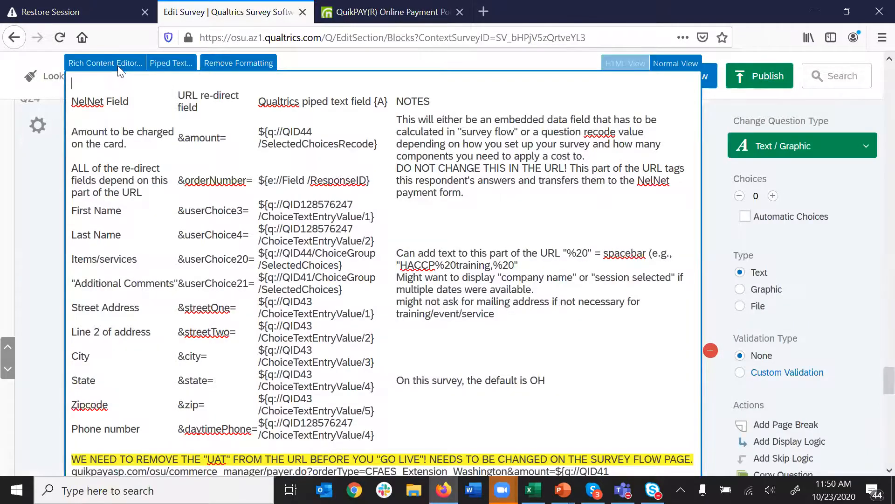
pyautogui.click(117, 64)
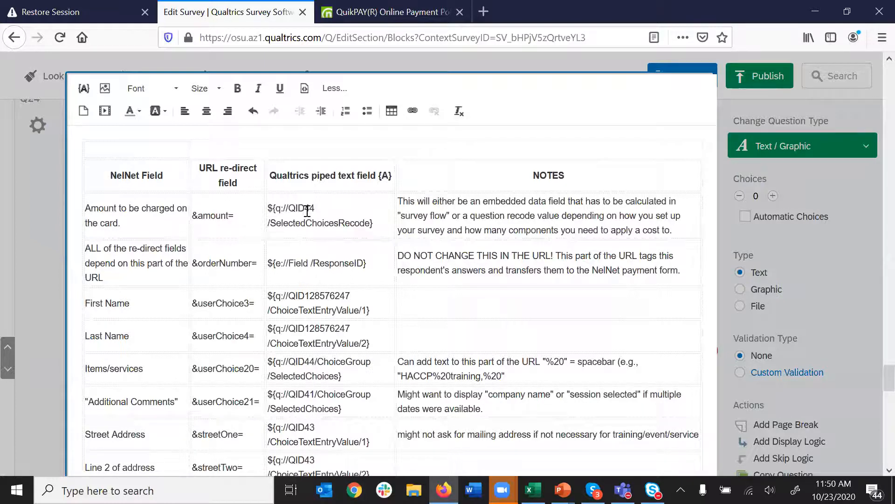
pyautogui.moveTo(375, 224); pyautogui.dragTo(271, 206)
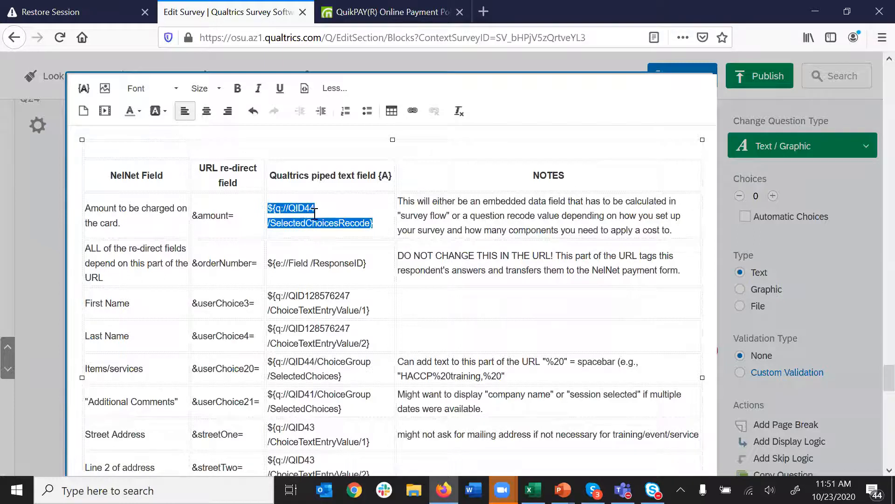
pyautogui.press('BackSpace')
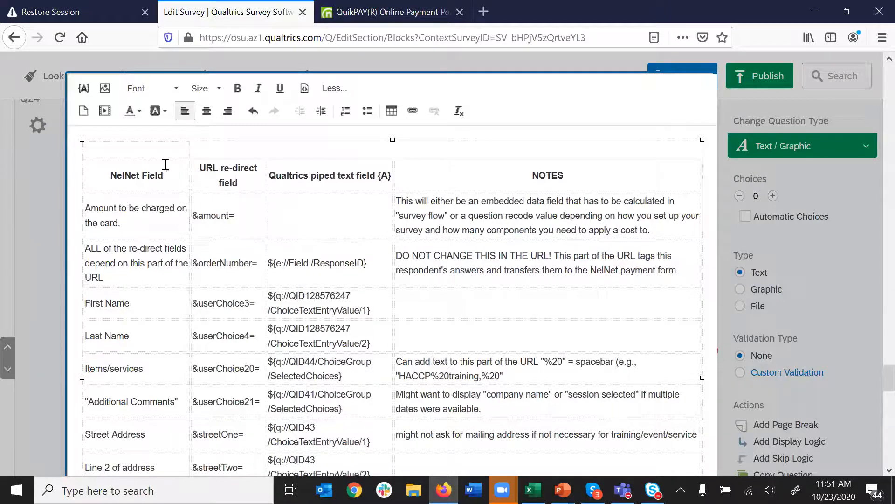
# - Browse the piped-text sources to Survey Question > Q3's available fields
pyautogui.click(84, 89)
pyautogui.moveTo(140, 133)
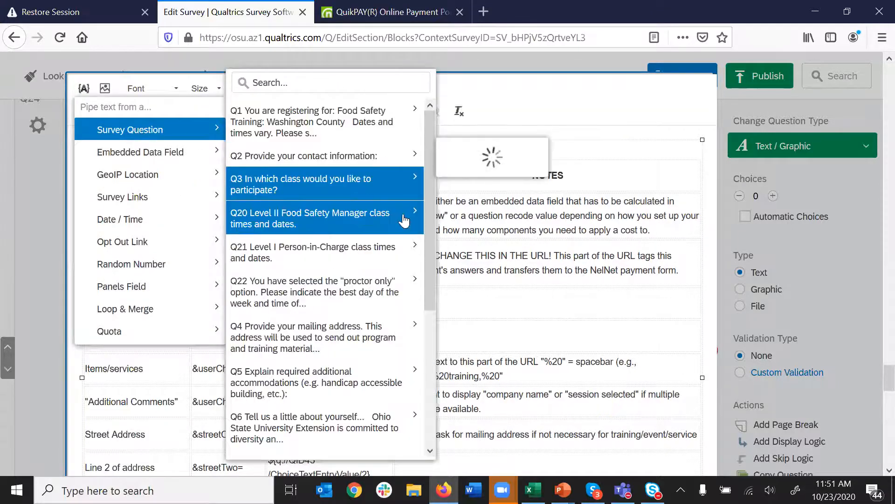
pyautogui.moveTo(432, 173)
pyautogui.scroll(-5, 427, 177)
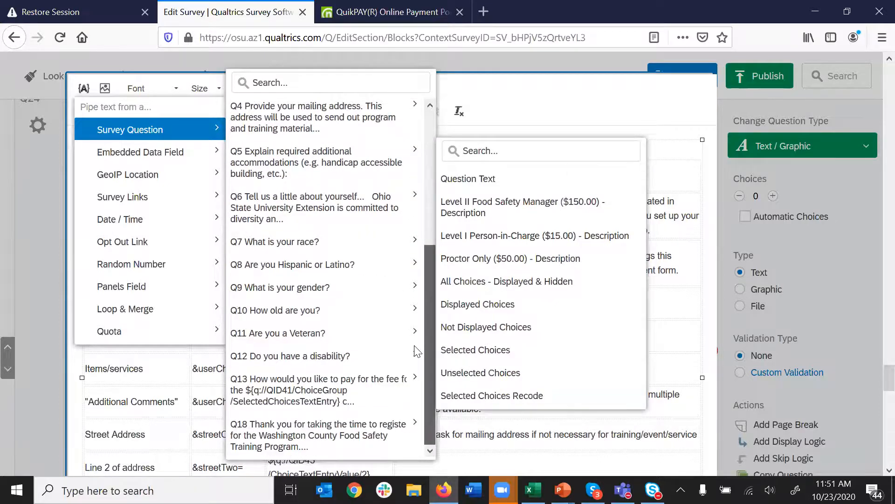
pyautogui.moveTo(354, 250)
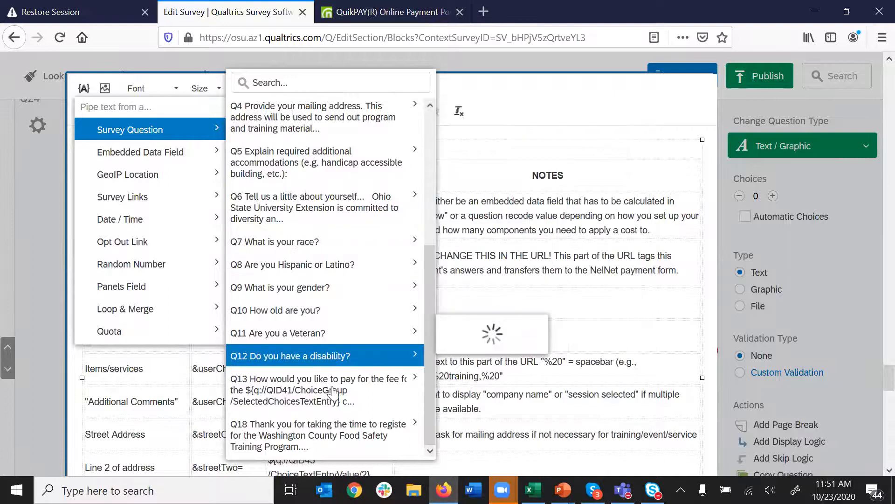
pyautogui.moveTo(333, 399)
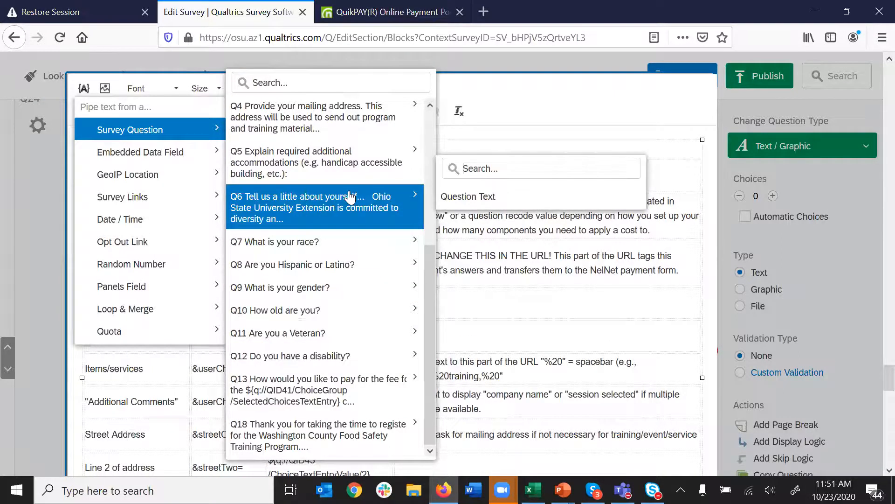
pyautogui.scroll(3, 351, 201)
pyautogui.moveTo(350, 223)
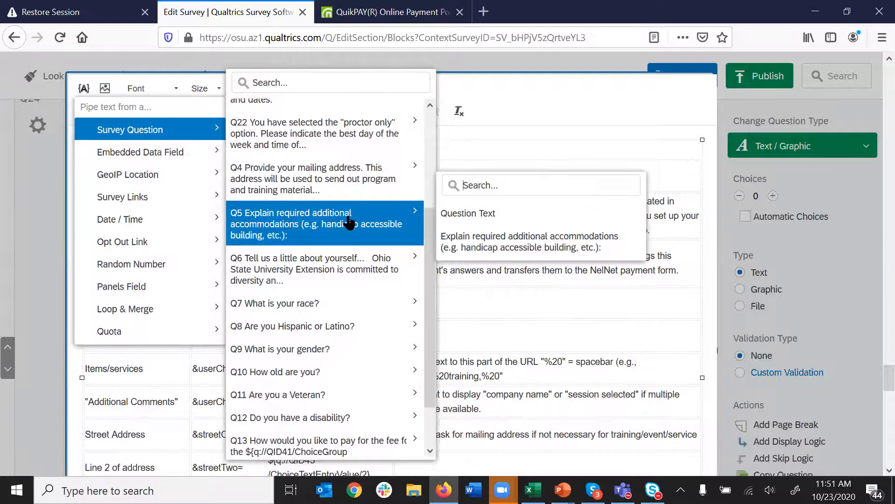
pyautogui.moveTo(348, 270)
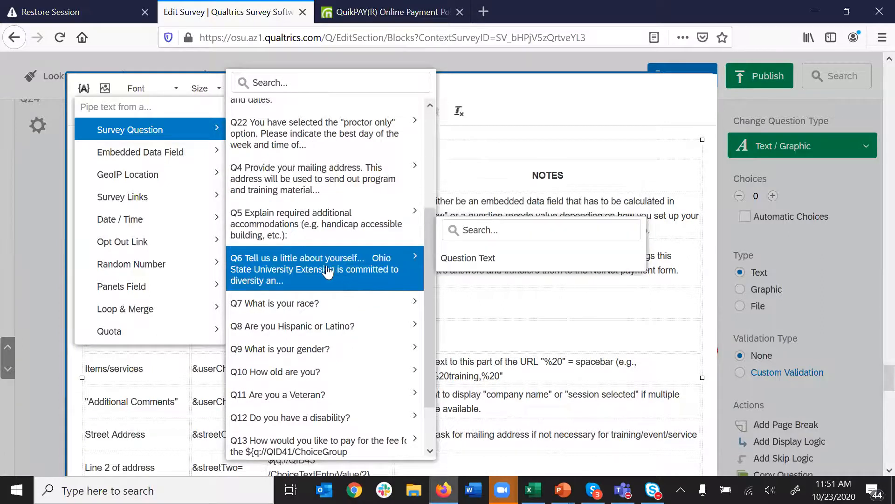
pyautogui.scroll(2, 328, 271)
pyautogui.moveTo(326, 209)
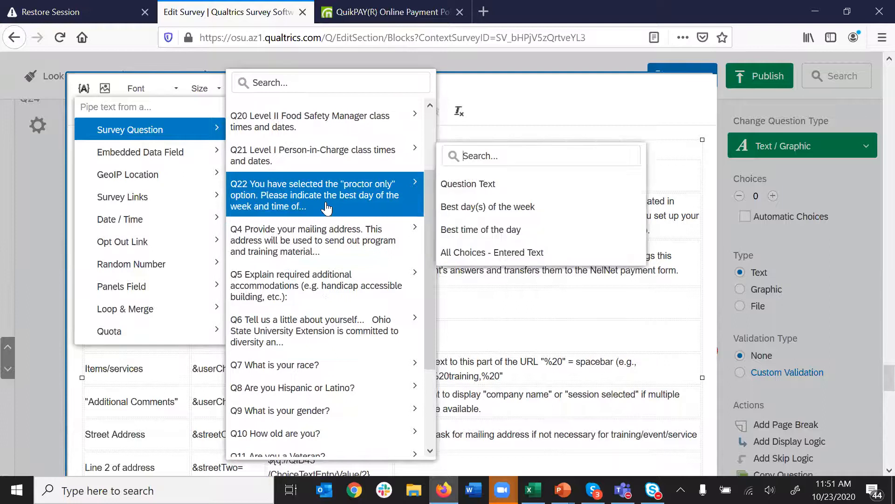
pyautogui.scroll(3, 326, 205)
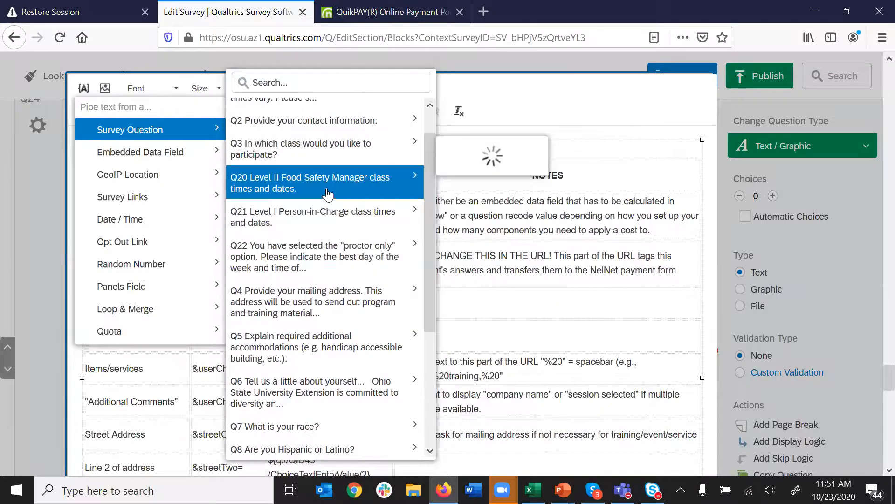
pyautogui.moveTo(347, 156)
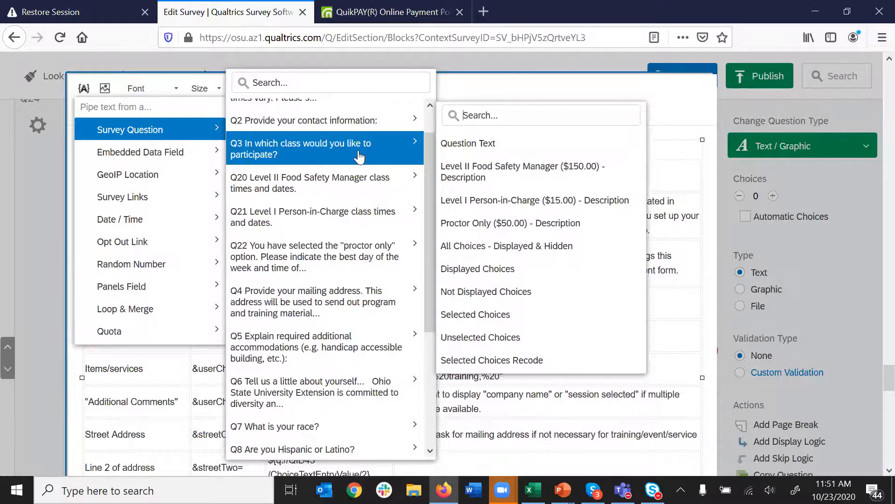
# - Pipe Q3's selected choices into the Amount row and check the orderNumber ResponseID code
pyautogui.click(501, 320)
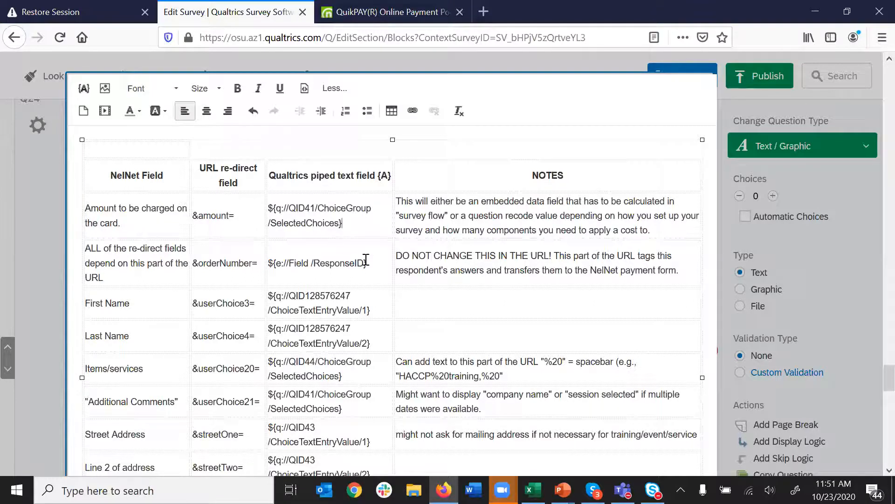
pyautogui.moveTo(375, 262); pyautogui.dragTo(271, 261)
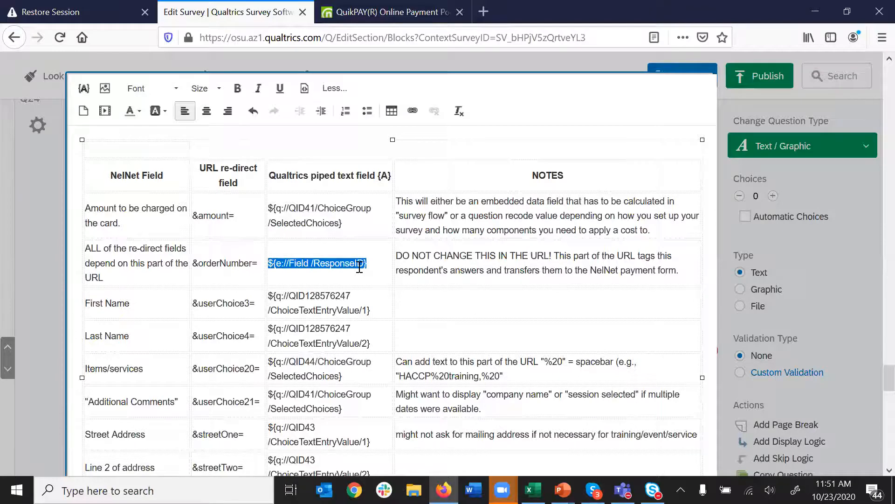
pyautogui.click(334, 263)
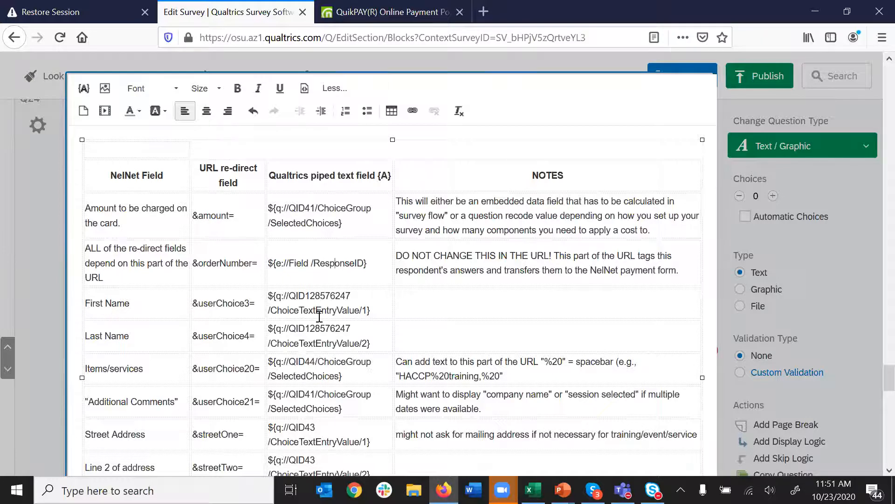
# - Select the column of piped-text codes from Amount through Phone number
pyautogui.moveTo(348, 308); pyautogui.dragTo(274, 296)
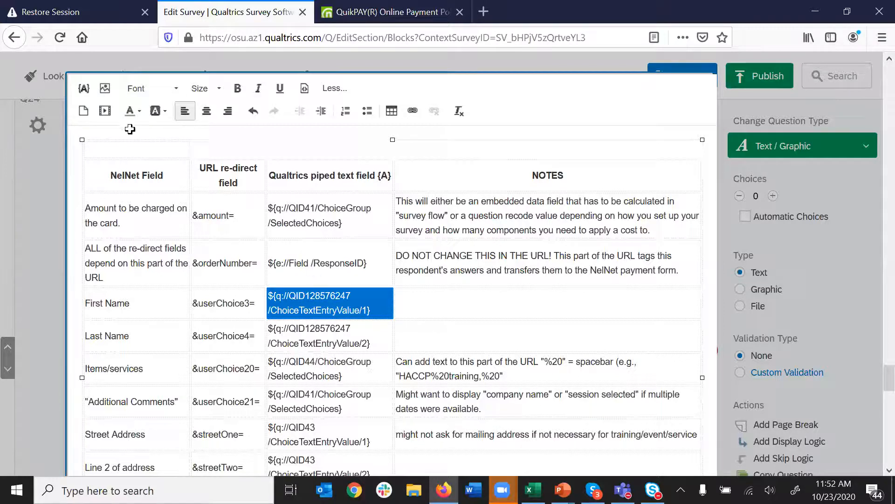
pyautogui.moveTo(326, 208); pyautogui.dragTo(347, 366)
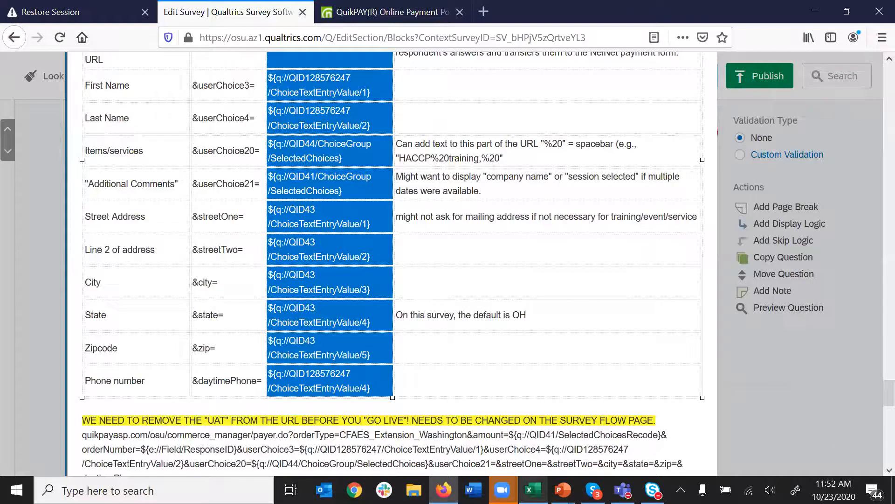
pyautogui.moveTo(533, 489)
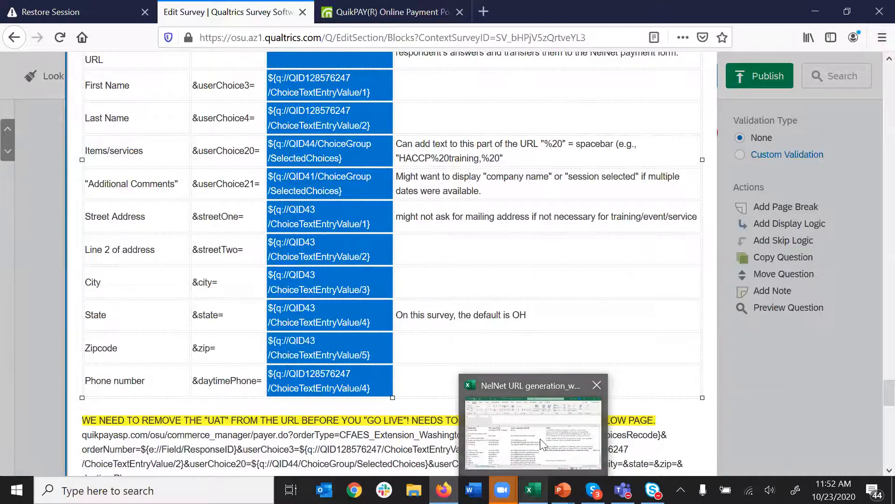
# - In the NelNet URL generation workbook, paste the Qualtrics piped codes into column C from C3, matching destination formatting
pyautogui.click(536, 436)
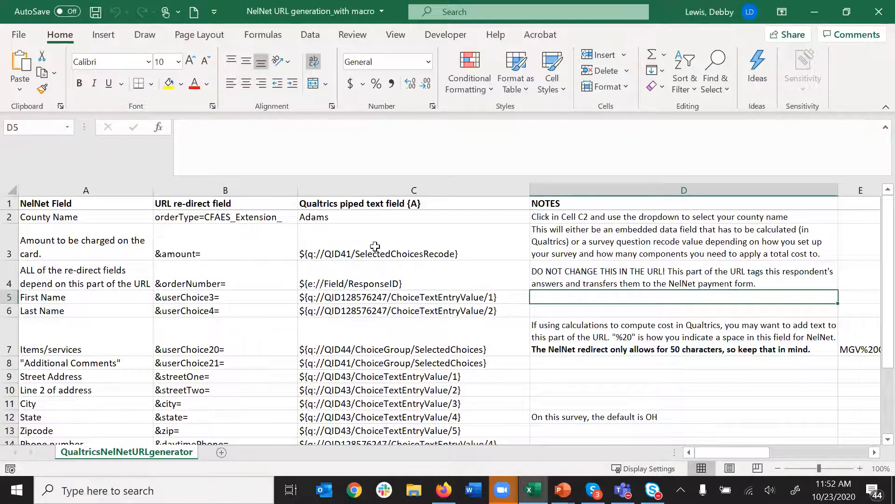
pyautogui.click(333, 238)
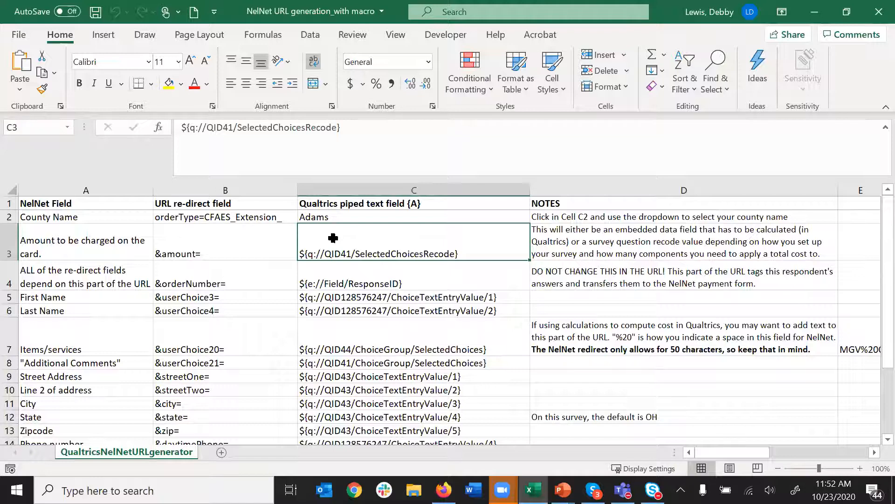
pyautogui.rightClick(333, 238)
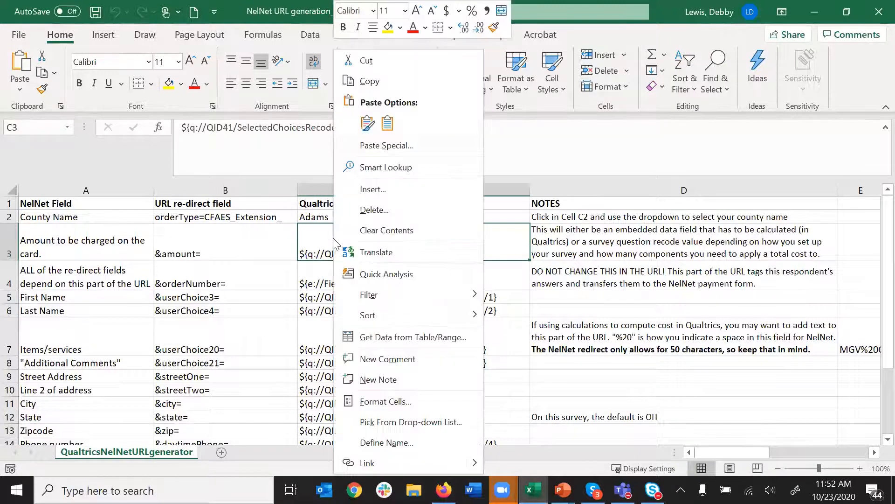
pyautogui.click(387, 124)
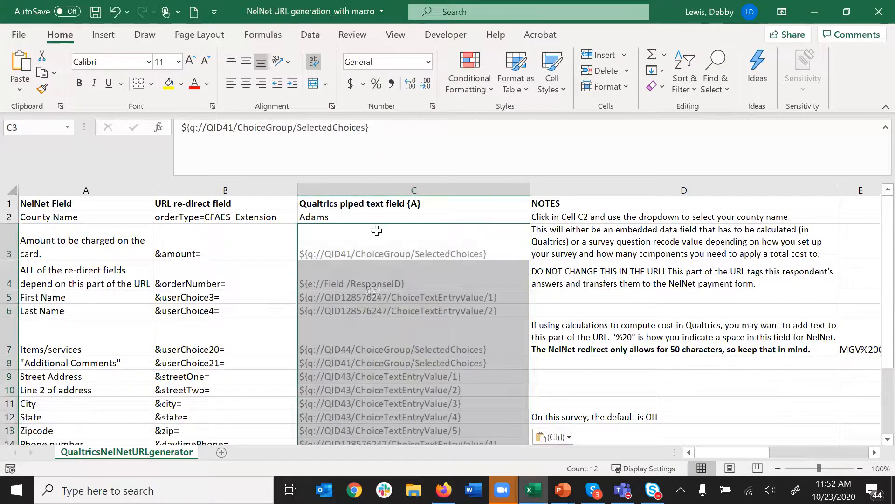
pyautogui.click(409, 300)
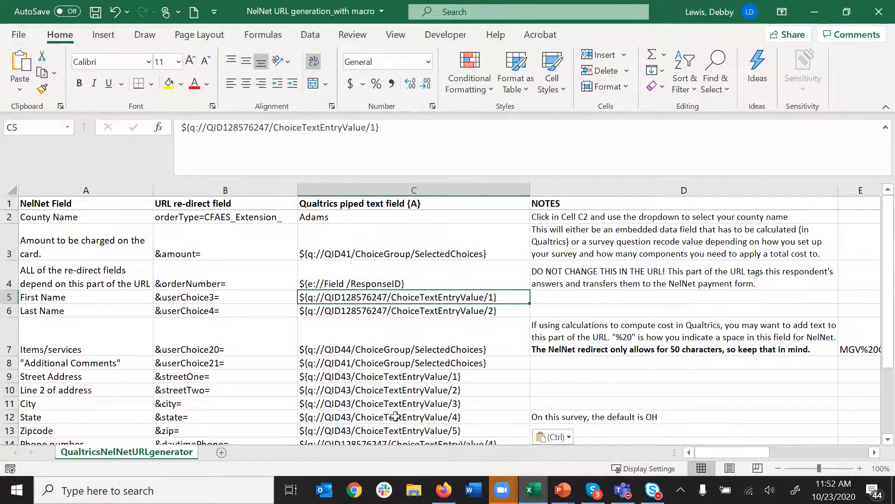
# - Clear the previously generated link from cell B18
pyautogui.scroll(-3, 398, 388)
pyautogui.scroll(3, 395, 354)
pyautogui.scroll(-3, 338, 342)
pyautogui.click(247, 312)
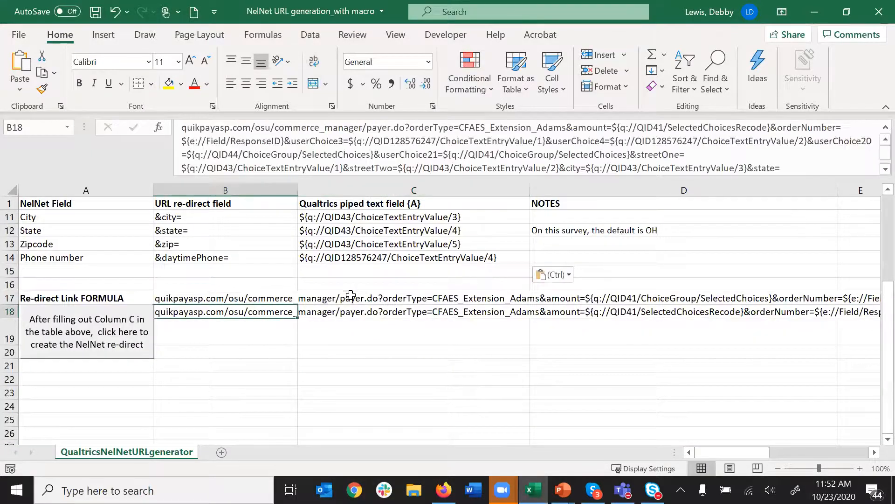
pyautogui.press('Delete')
pyautogui.scroll(3, 403, 279)
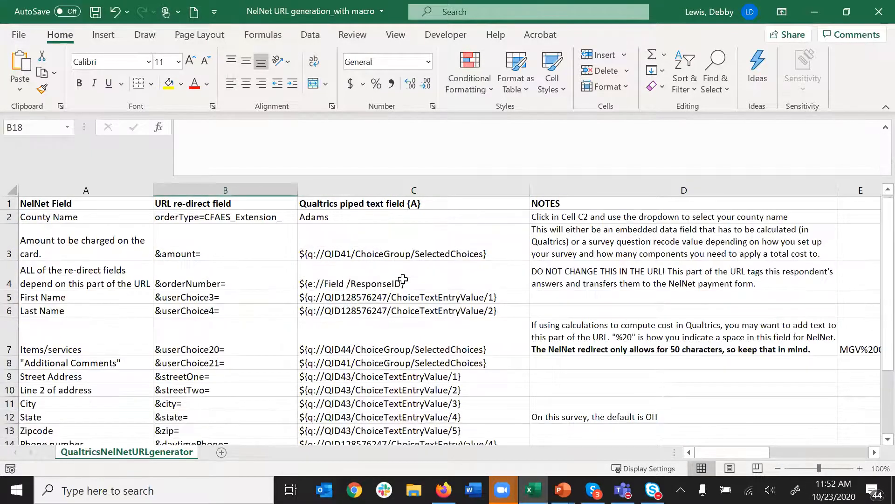
# - Set the County Name cell C2 to Washington
pyautogui.click(371, 221)
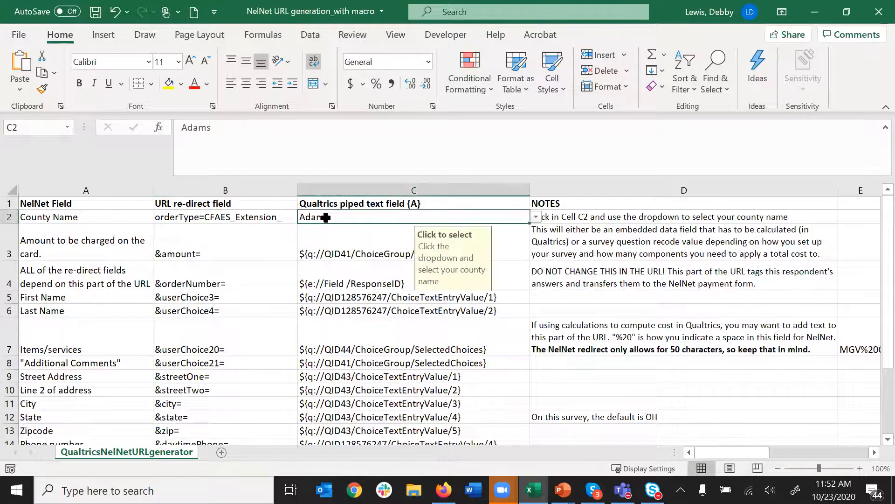
pyautogui.click(537, 218)
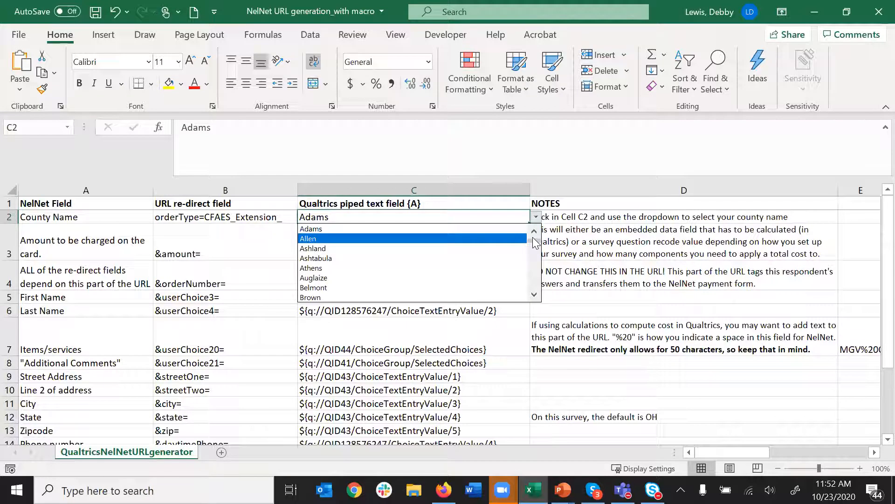
pyautogui.scroll(-20, 535, 275)
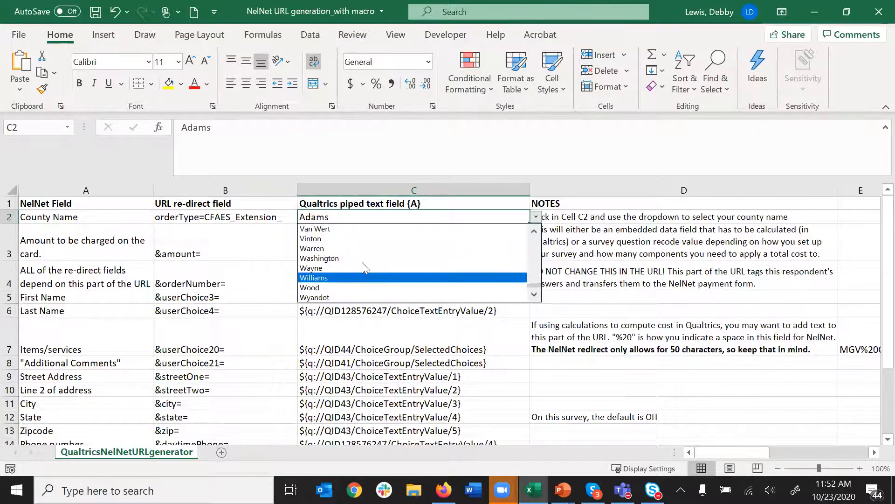
pyautogui.click(362, 258)
# - Run the macro to generate and copy the NelNet redirect link in B18, then return to Qualtrics
pyautogui.scroll(-2, 401, 321)
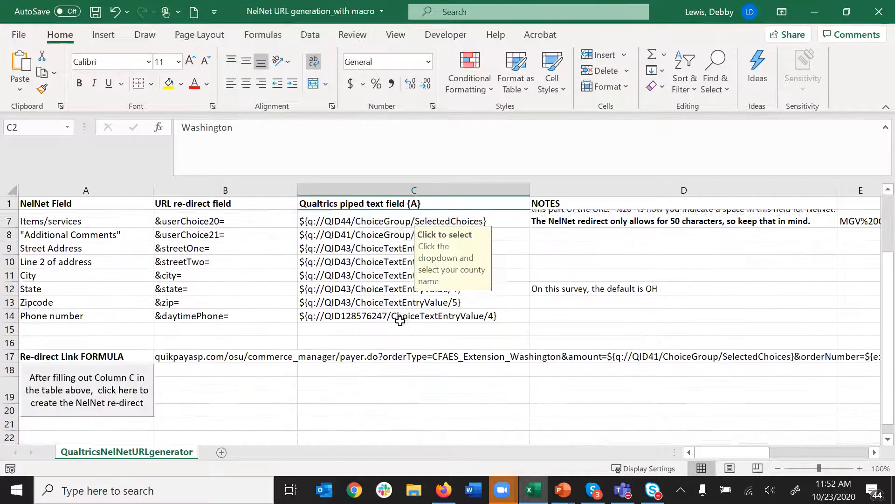
pyautogui.scroll(-3, 401, 321)
pyautogui.scroll(1, 411, 300)
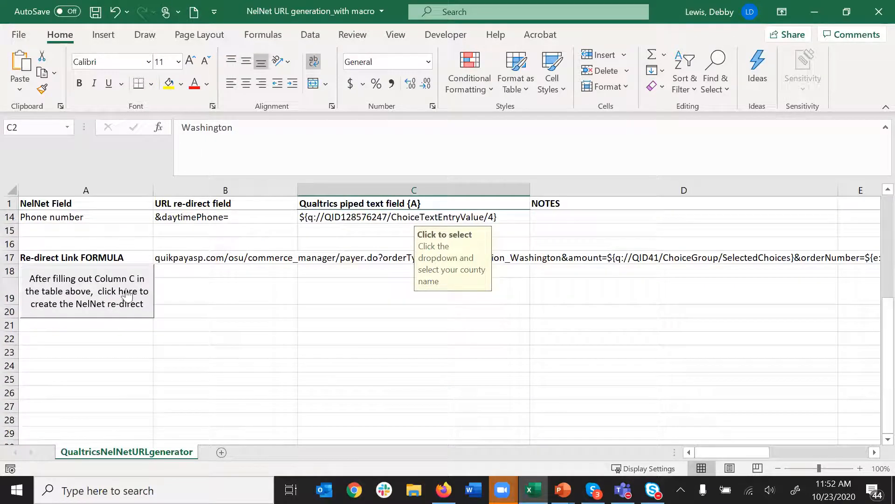
pyautogui.click(81, 295)
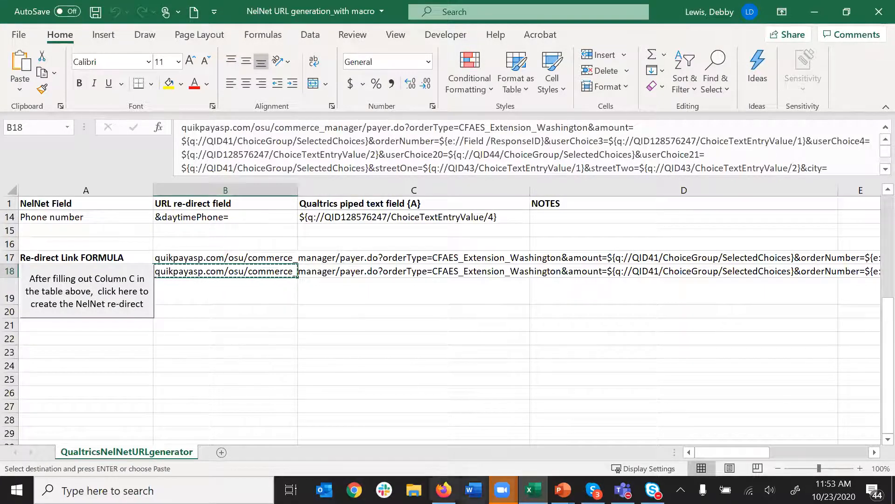
pyautogui.click(443, 490)
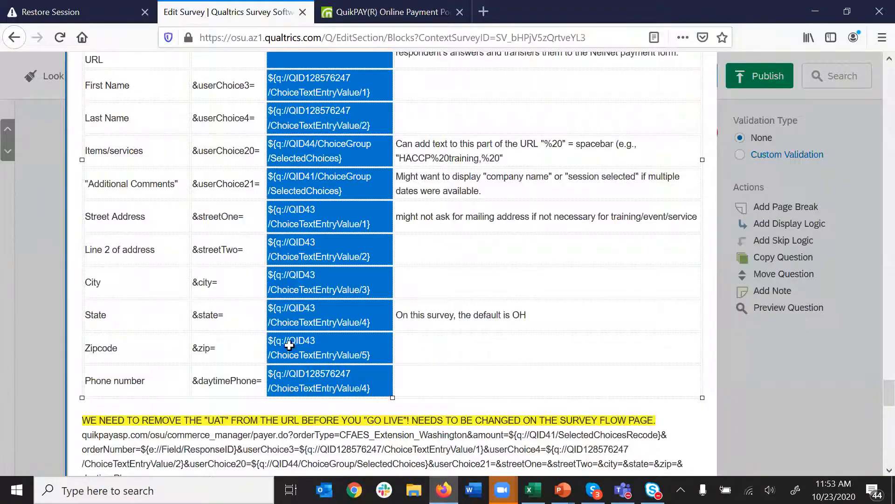
# - In Survey Flow, replace the End of Survey redirect URL with the copied NelNet link and save
pyautogui.scroll(10, 161, 74)
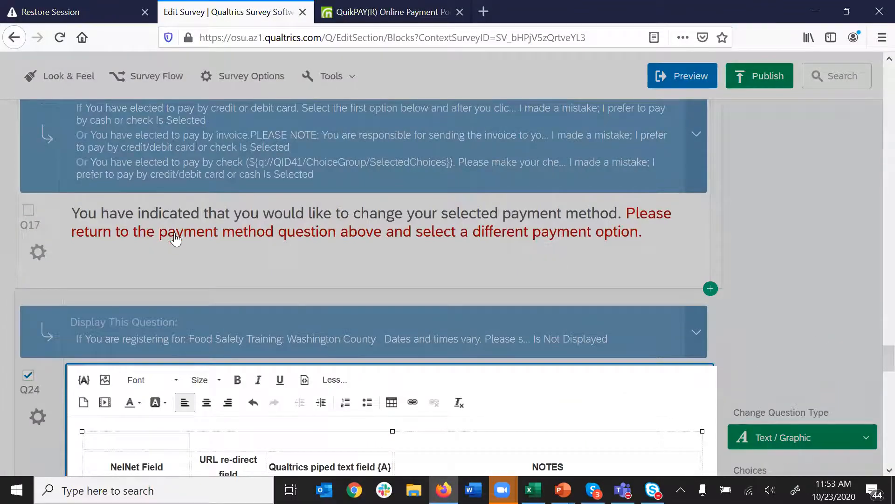
pyautogui.click(163, 76)
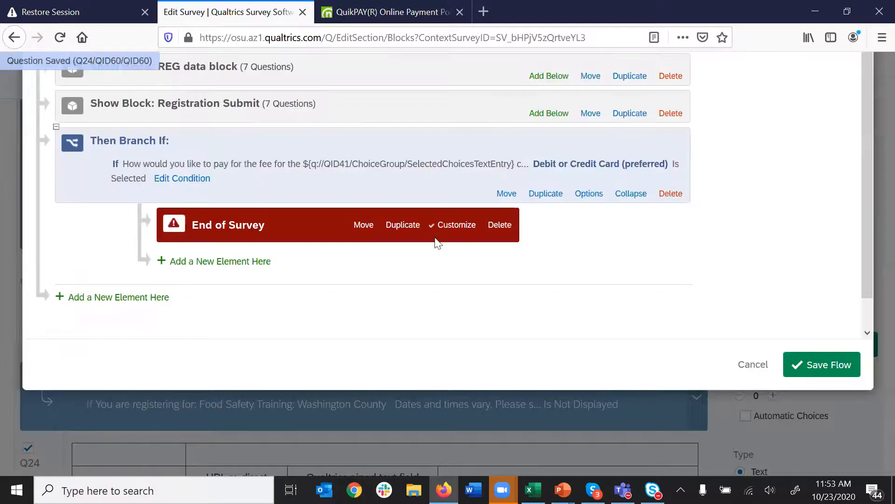
pyautogui.click(457, 227)
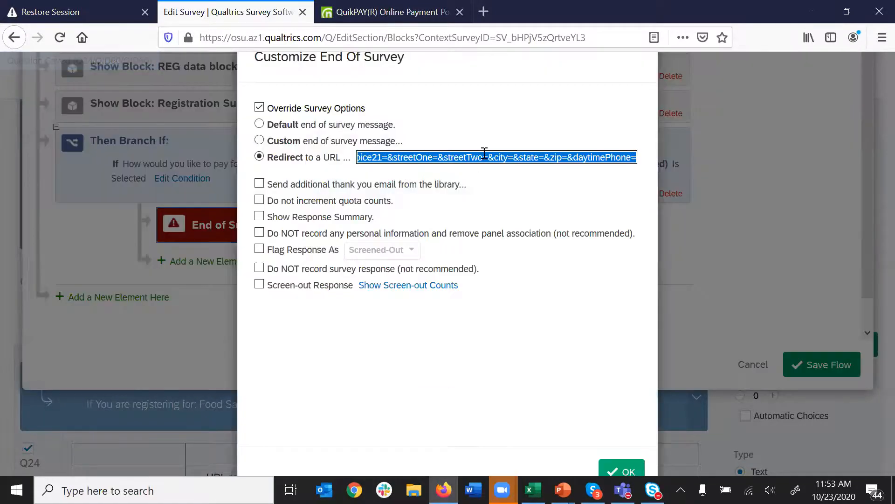
pyautogui.hotkey('ctrl', 'v')
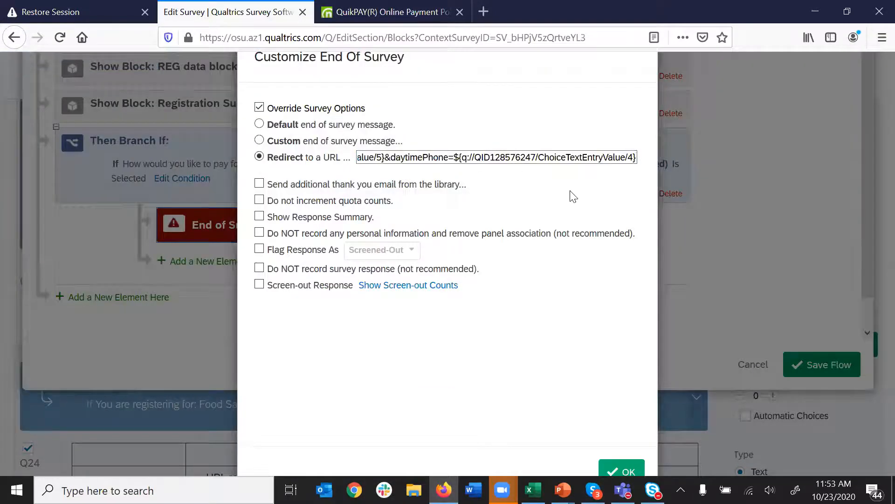
pyautogui.click(622, 472)
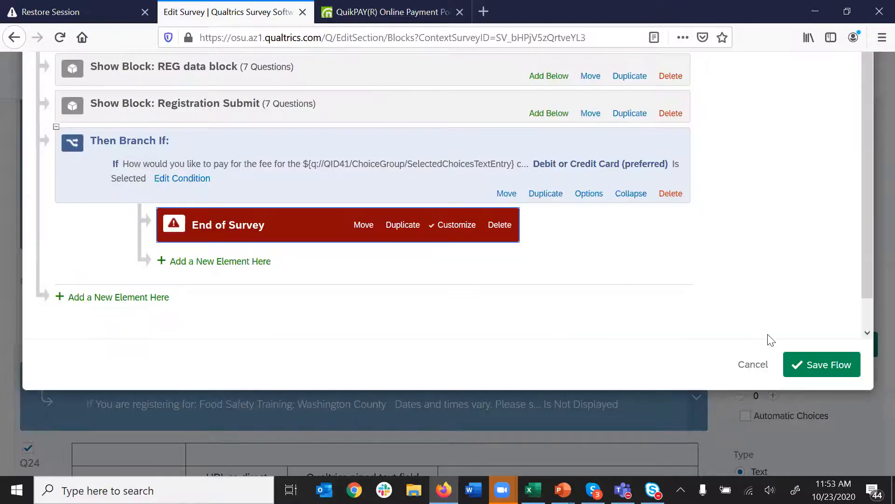
pyautogui.click(826, 365)
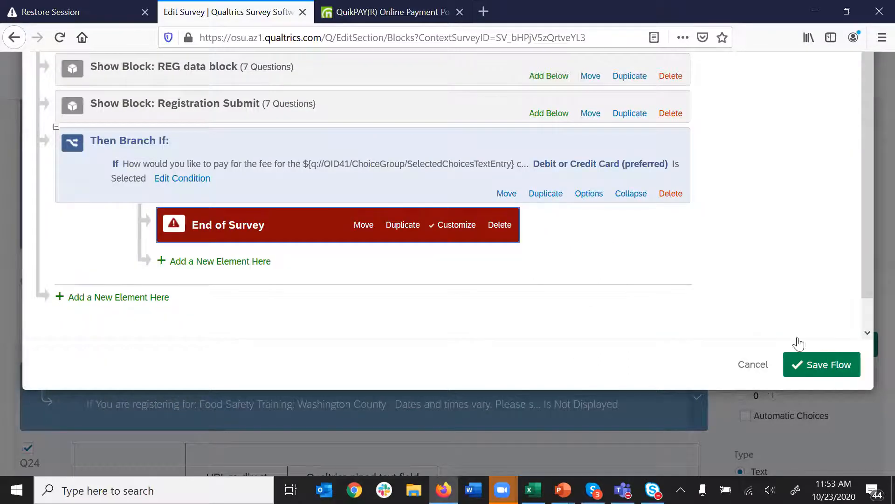